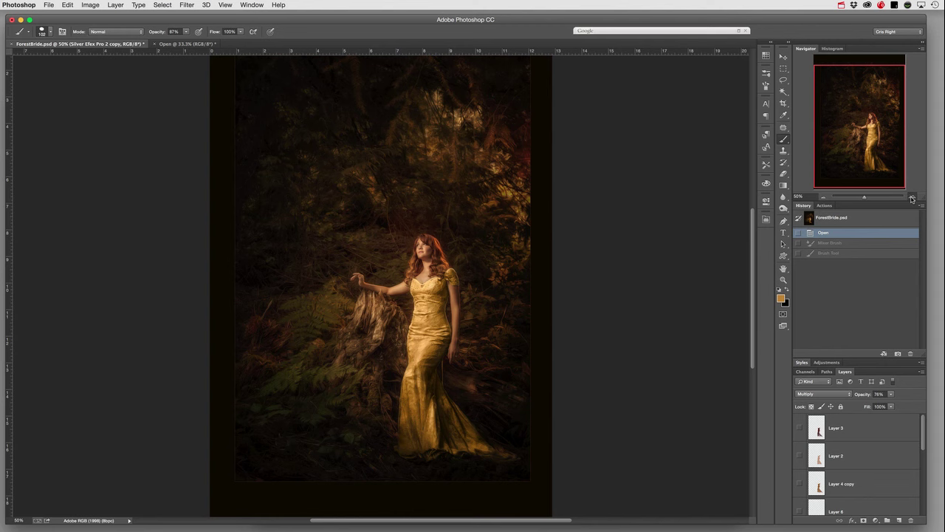
Step: Zoom in on the bride, then show only the Background layer to reveal the original white dress
click(912, 197)
click(912, 197)
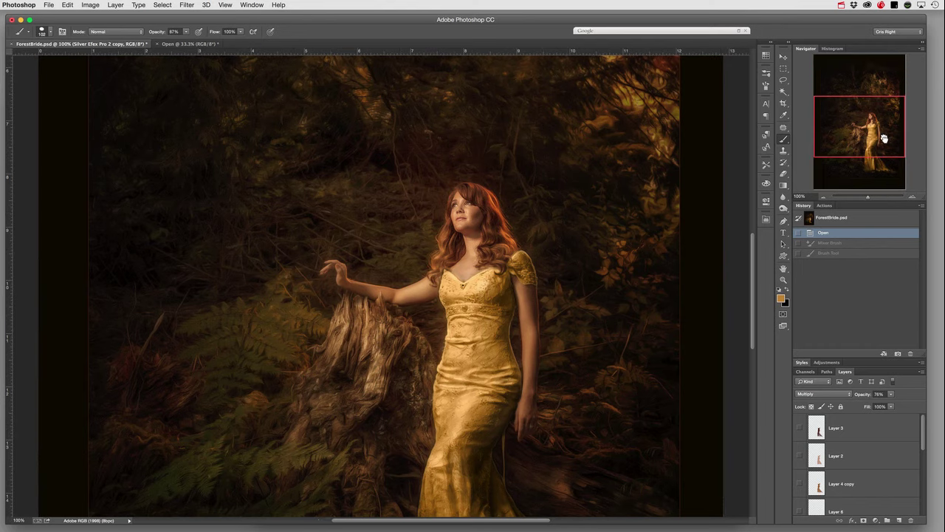
drag(883, 139, 889, 154)
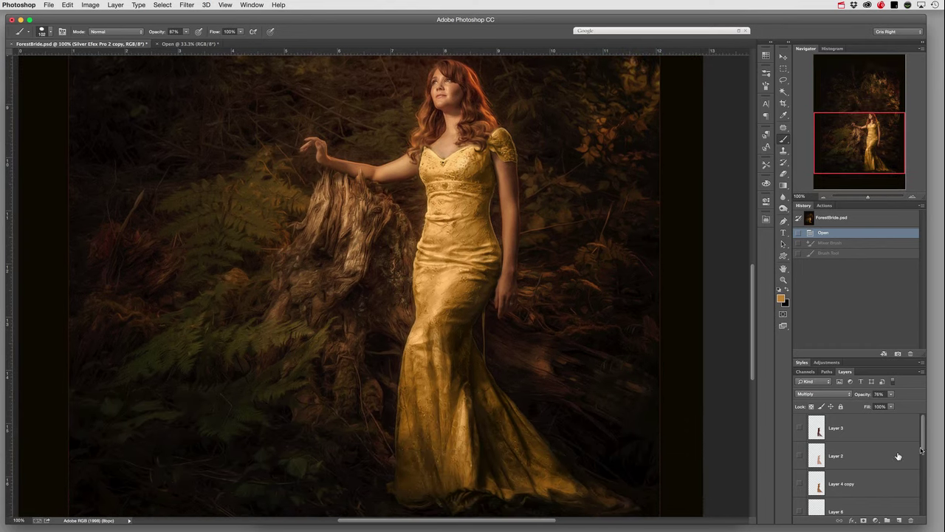
drag(923, 439, 924, 511)
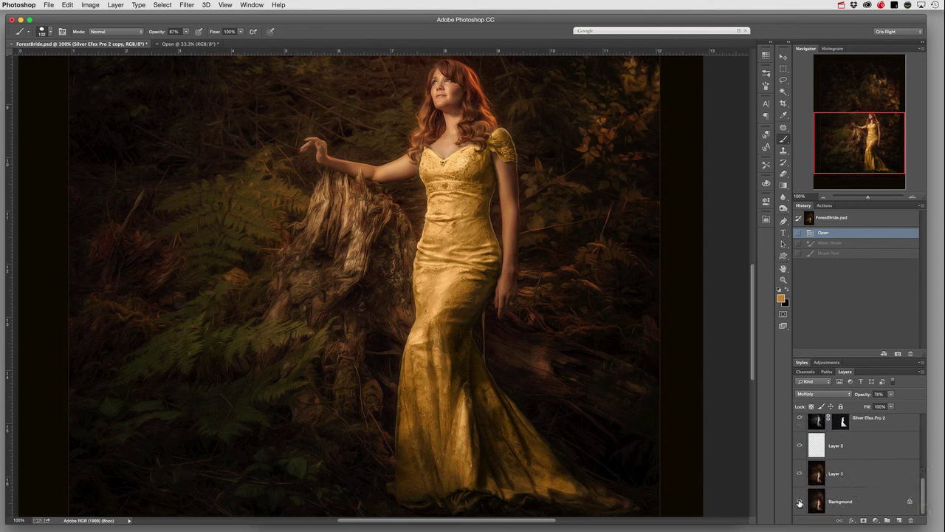
alt+click(798, 501)
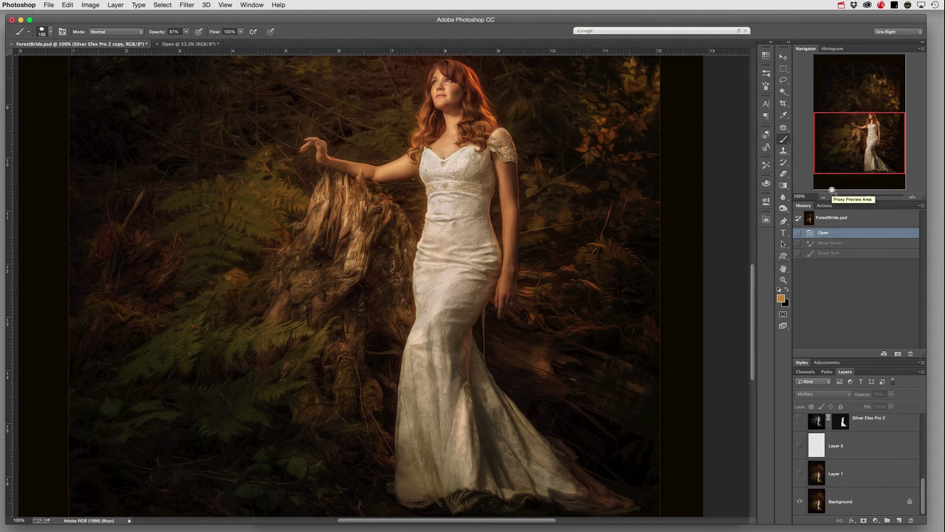
key(super+0)
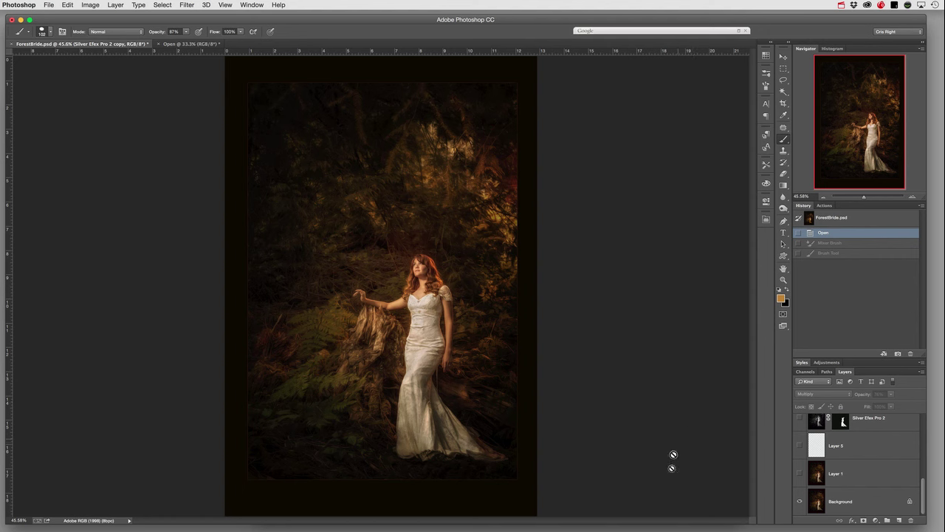
Step: Make Layer 1 and the Silver Efex Pro 2 layer visible again, disabling the Silver Efex Pro 2 mask
click(799, 474)
drag(923, 493, 923, 481)
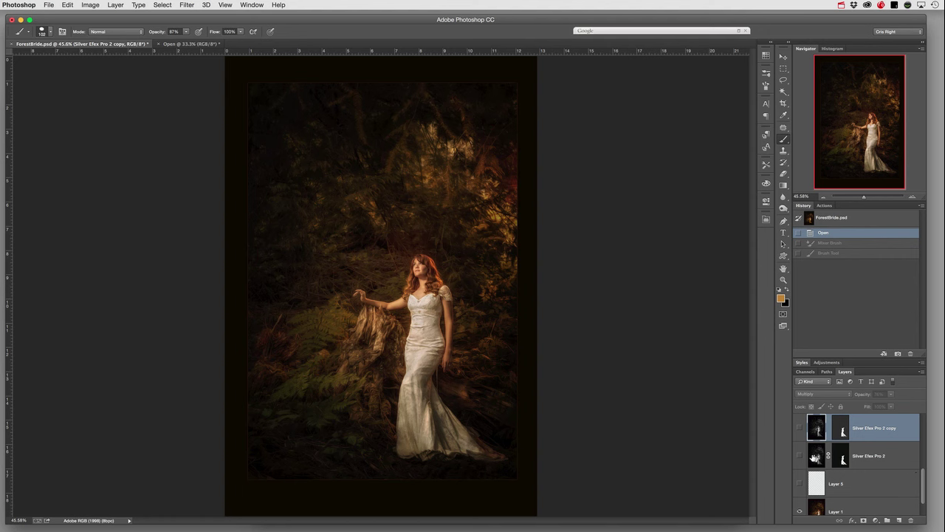
click(868, 459)
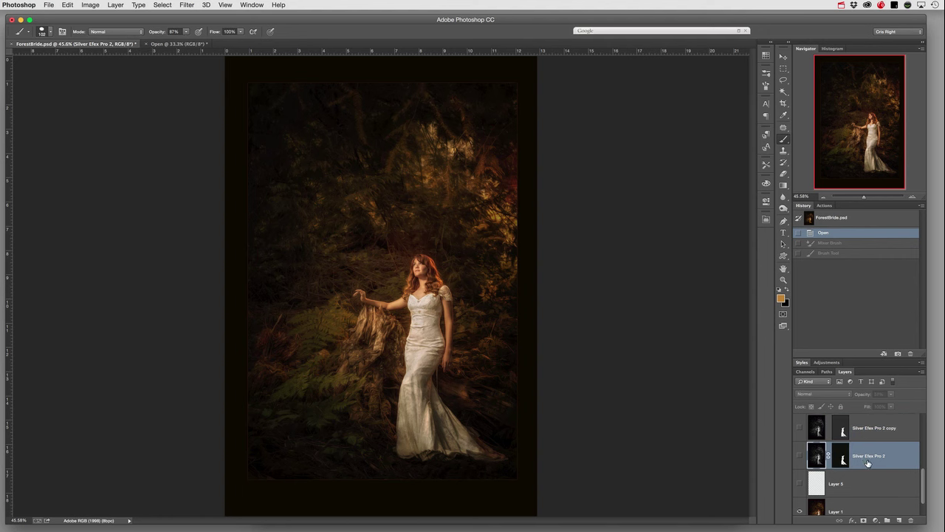
click(799, 457)
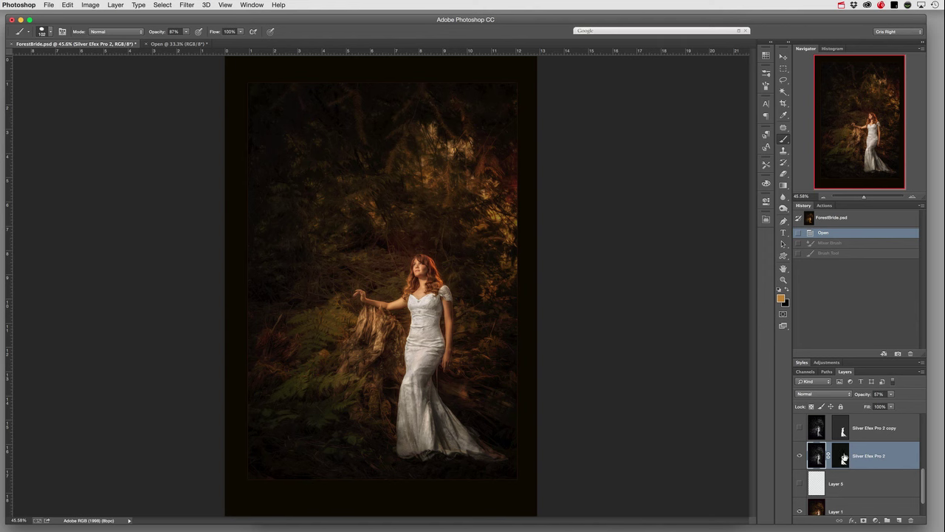
right_click(841, 455)
click(868, 458)
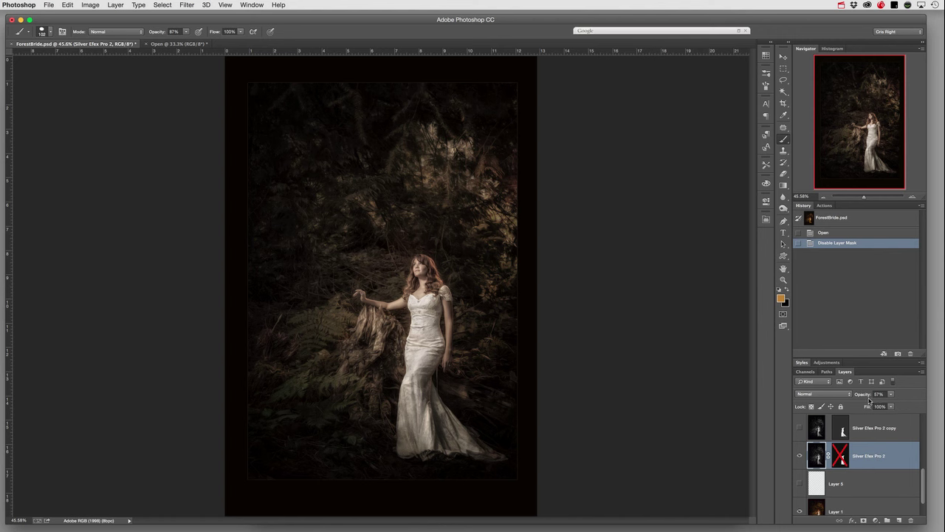
Step: Show the Silver Efex Pro 2 copy, re-enable the mask, and reveal Layer 4's gold dress
click(799, 427)
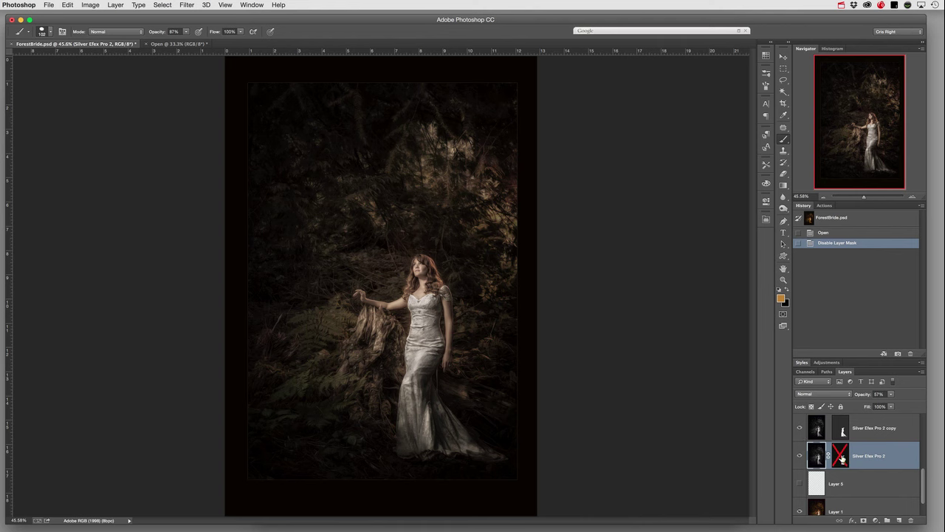
right_click(840, 458)
click(857, 459)
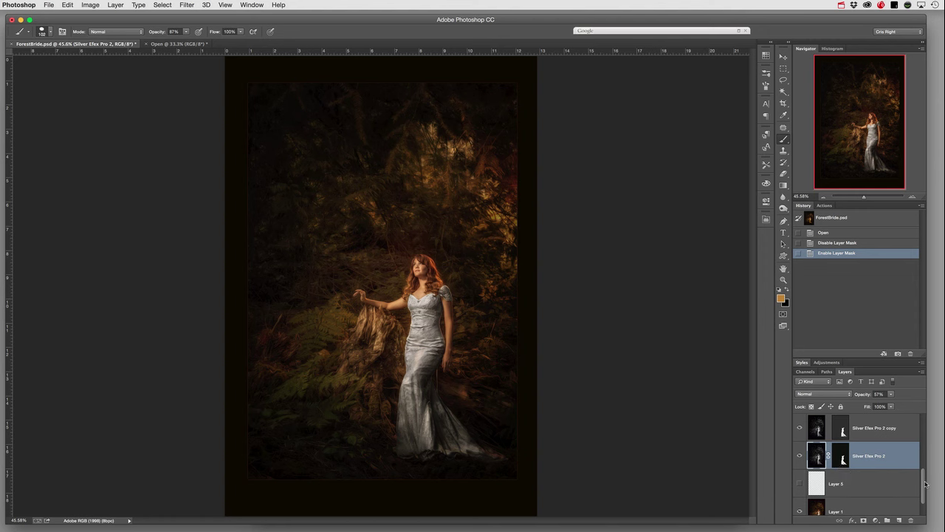
drag(924, 478, 924, 470)
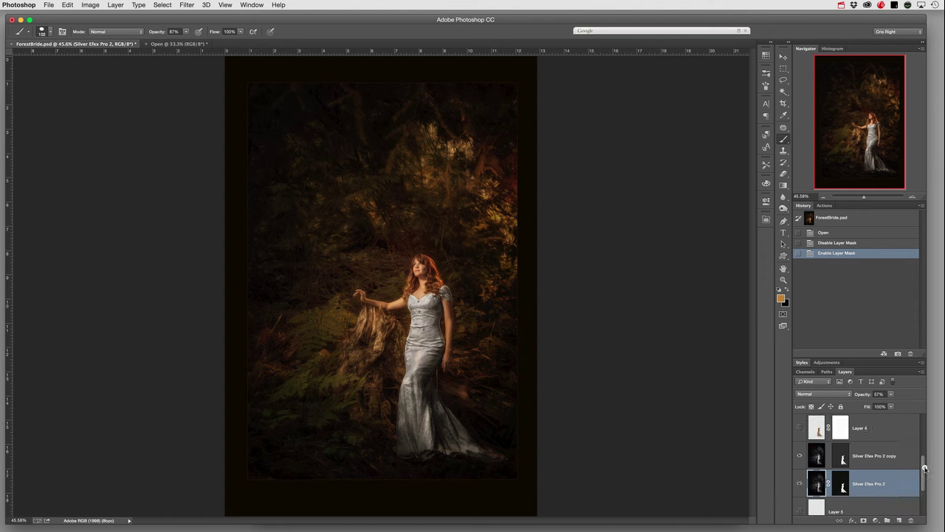
click(799, 429)
drag(919, 470, 925, 494)
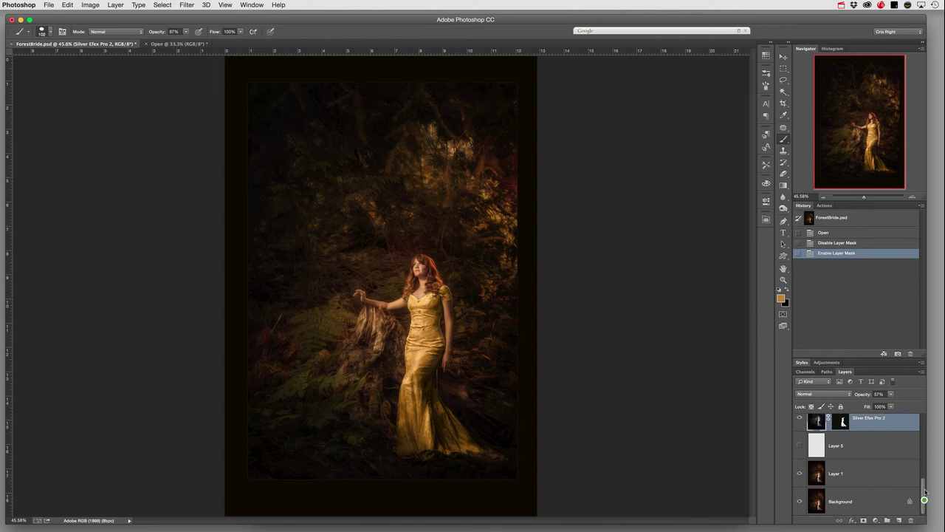
Step: Switch to the flattened white-dress document at 50% and duplicate Background as Layer 1
click(176, 46)
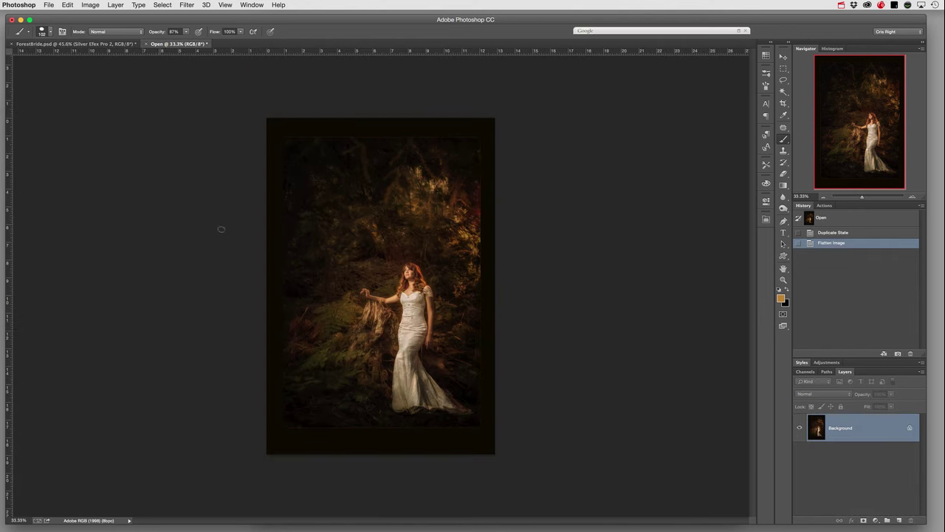
click(912, 197)
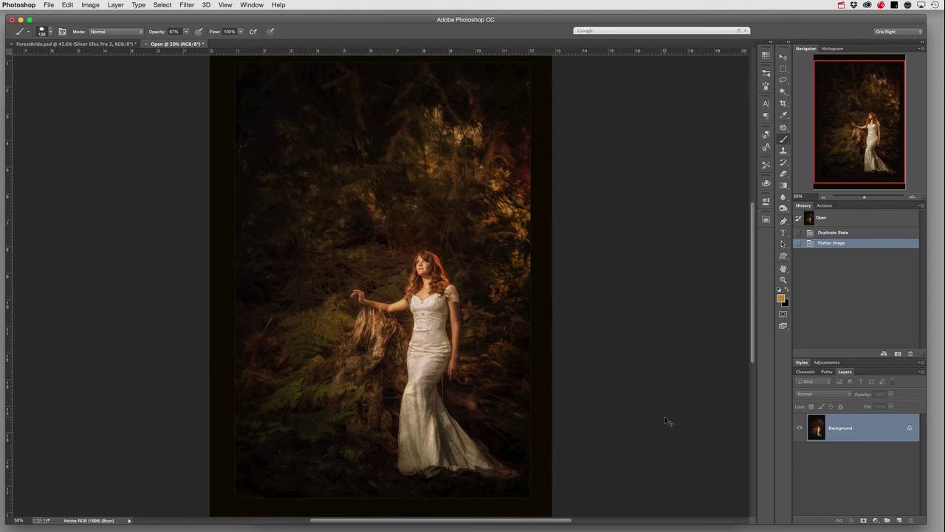
key(super+j)
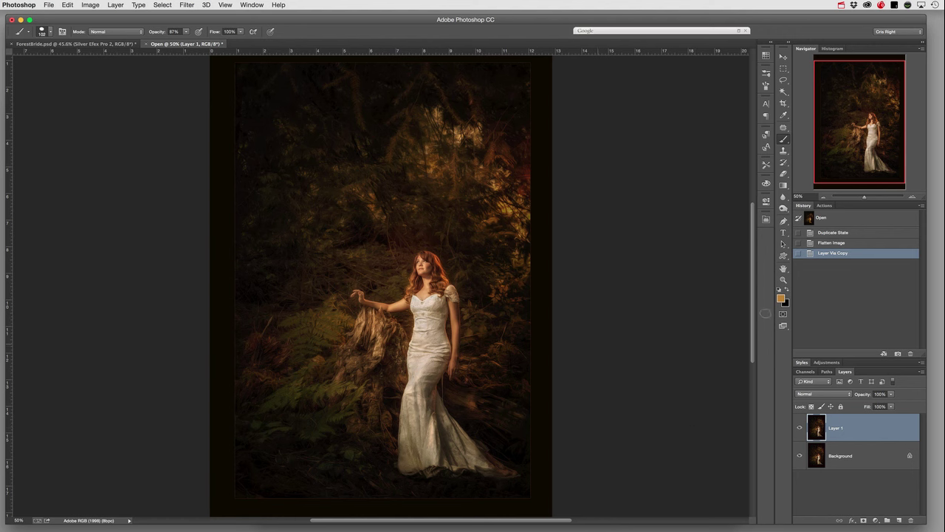
click(912, 196)
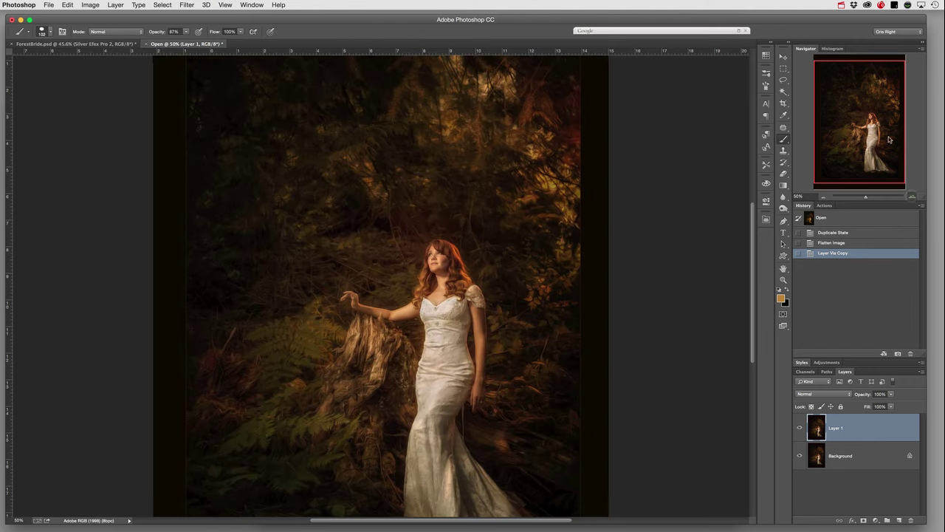
click(911, 196)
click(912, 196)
drag(875, 130, 883, 159)
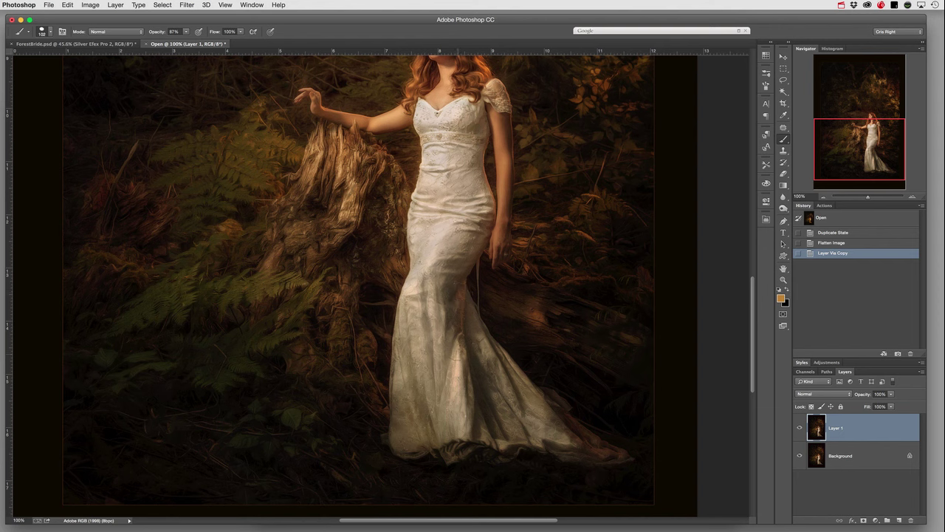
click(824, 197)
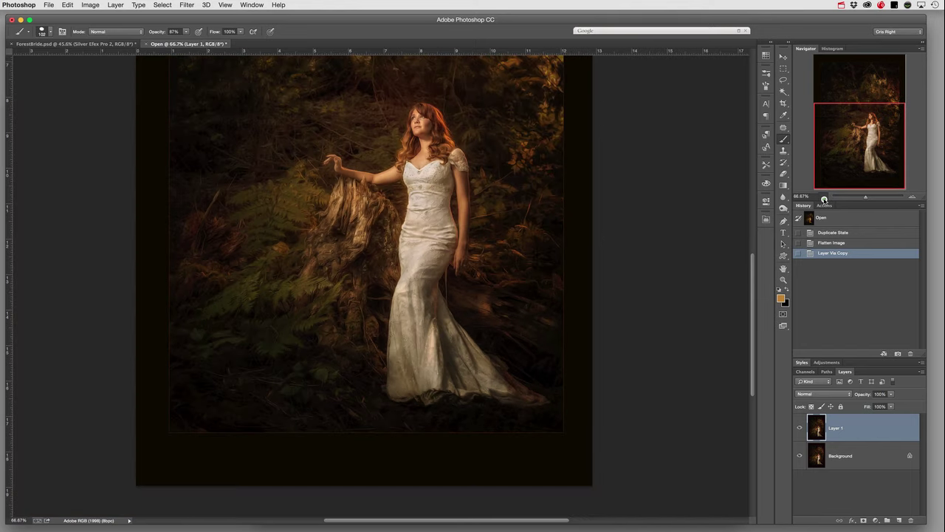
click(824, 198)
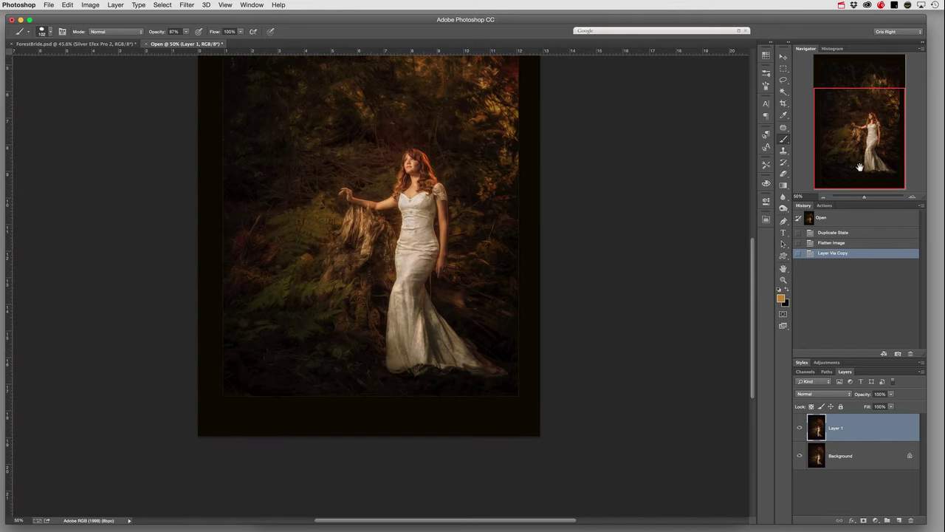
Step: Add a Hue/Saturation layer at Saturation -100 and invert its mask to black
click(876, 521)
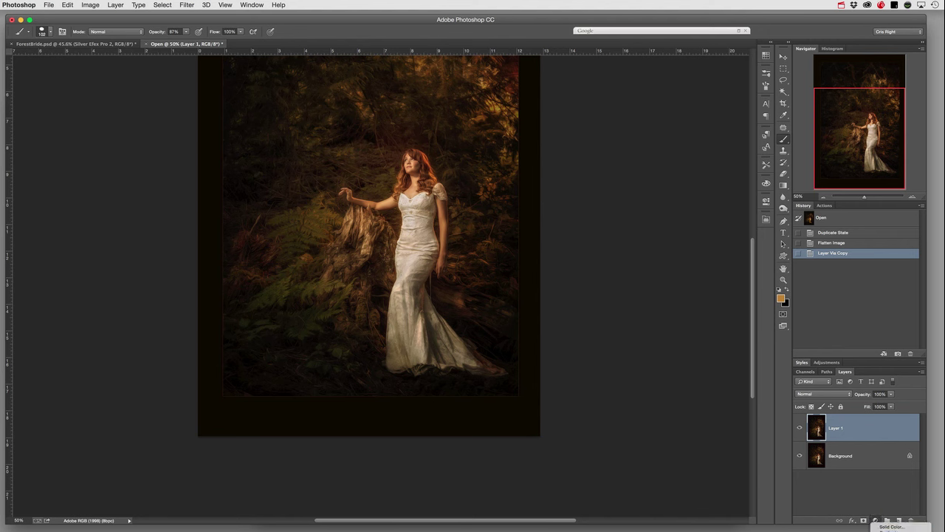
click(894, 531)
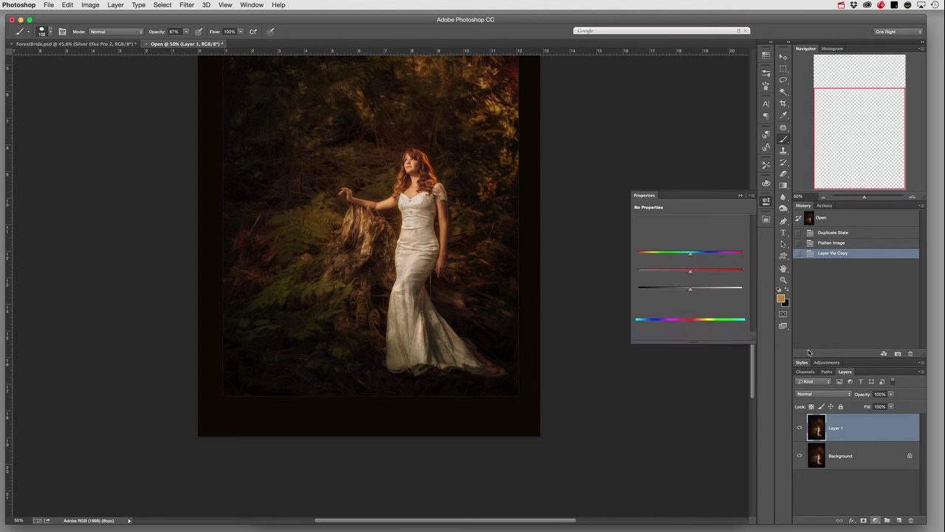
drag(691, 271, 627, 271)
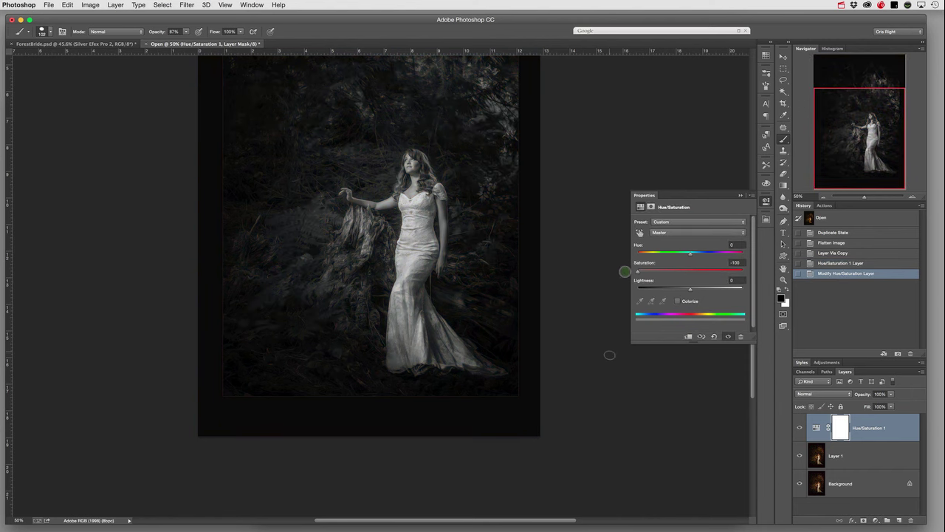
click(739, 197)
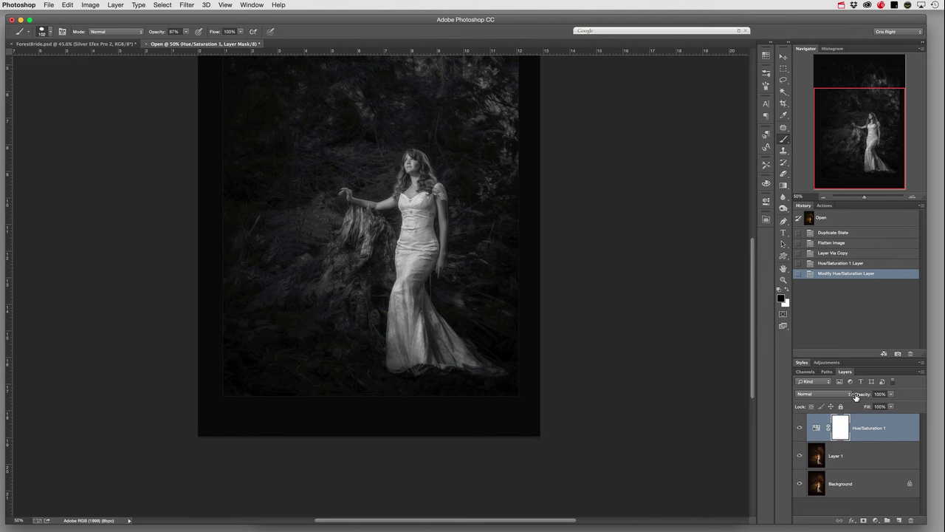
key(super+i)
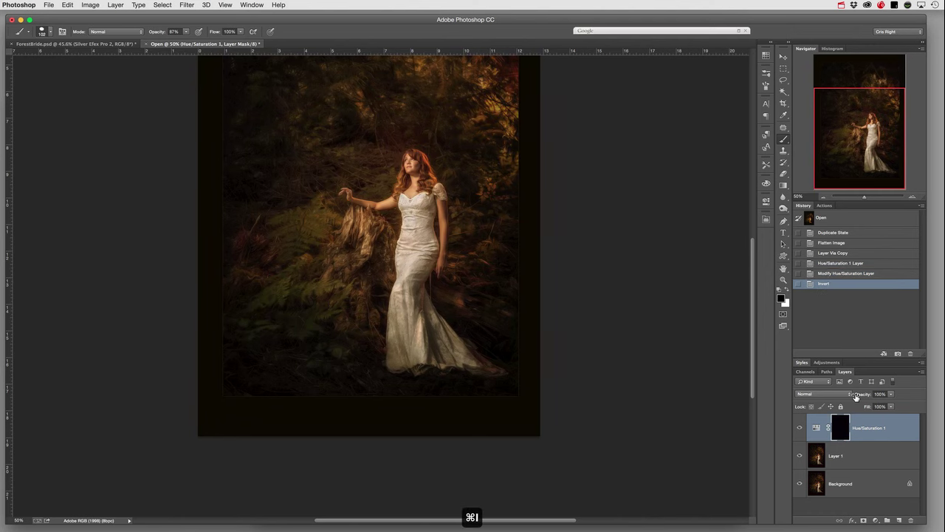
click(912, 198)
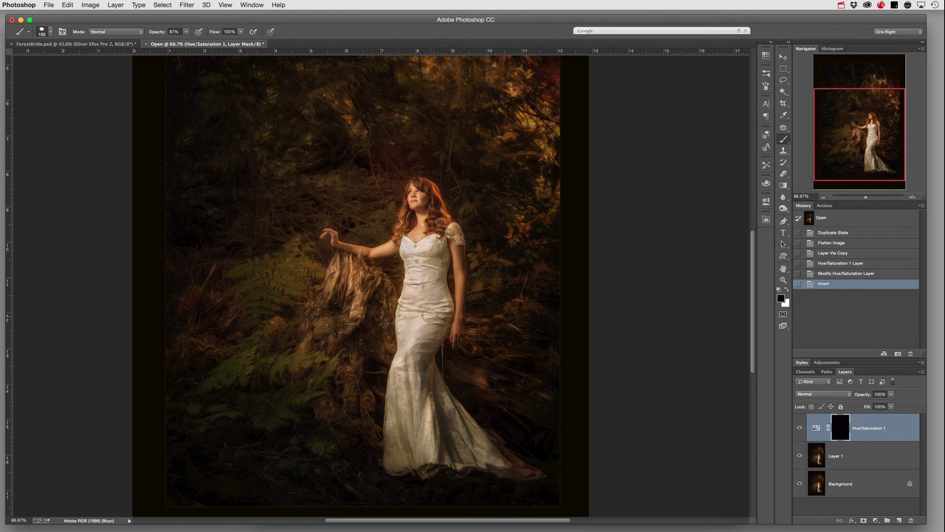
Step: Set up a soft white brush at 85% opacity, 53% flow and 183 px
click(787, 292)
click(162, 32)
text(85)
key(Tab)
text(74)
click(203, 32)
drag(215, 32, 206, 33)
right_click(434, 323)
drag(526, 363, 504, 363)
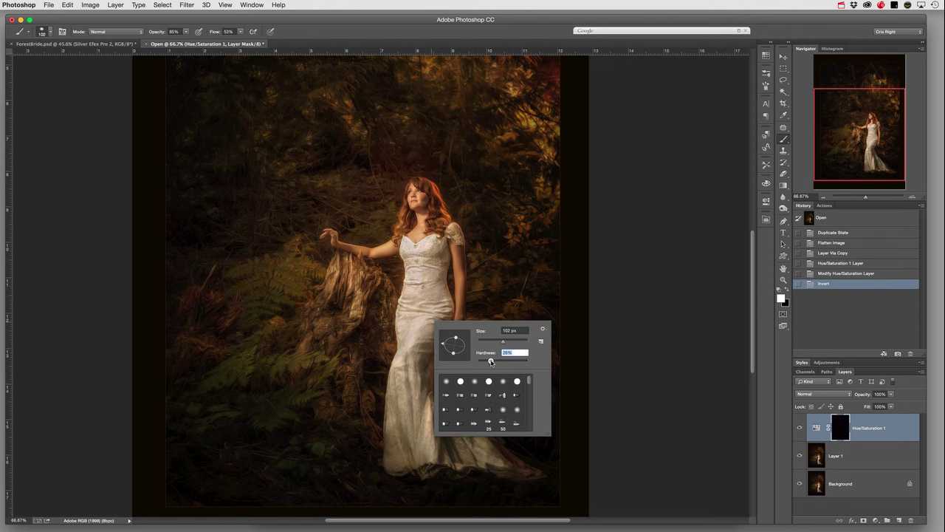
click(513, 341)
Step: At 200% zoom, paint the mask over the dress midsection and upper dress, then the lace sleeve at 100 px
click(914, 196)
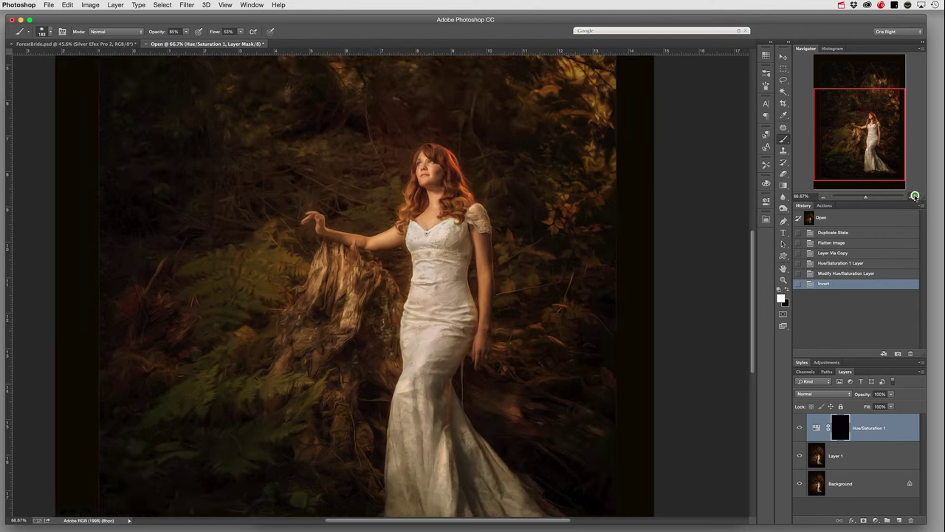
click(915, 195)
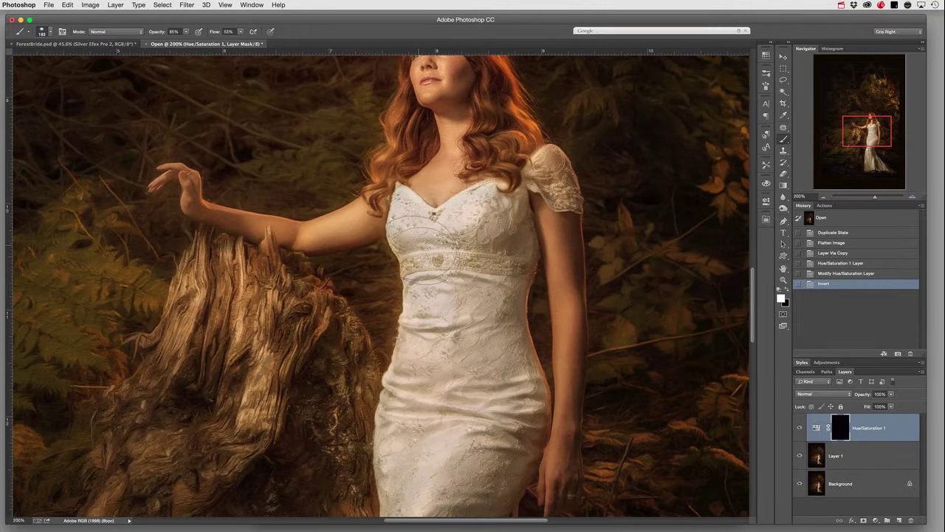
drag(433, 250, 462, 399)
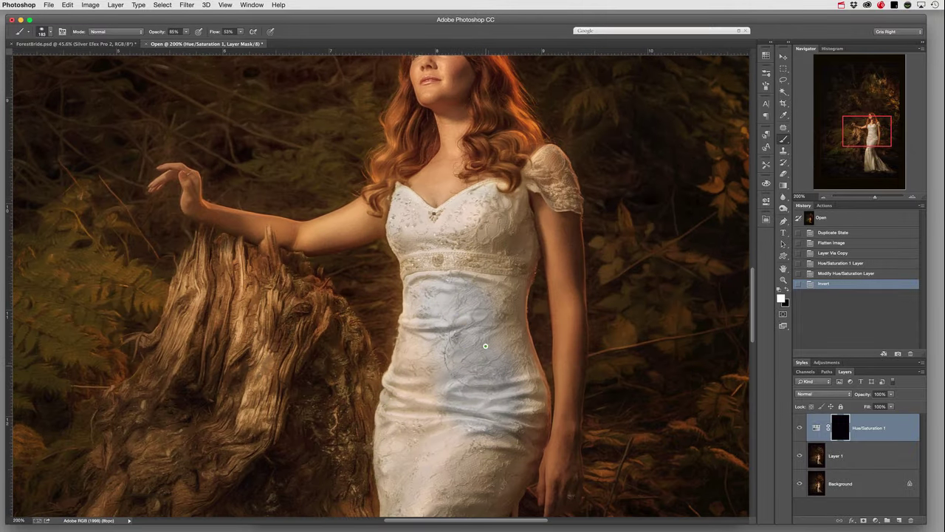
mouse_move(486, 346)
mouse_down()
mouse_move(454, 237)
mouse_move(461, 270)
mouse_up()
right_click(464, 267)
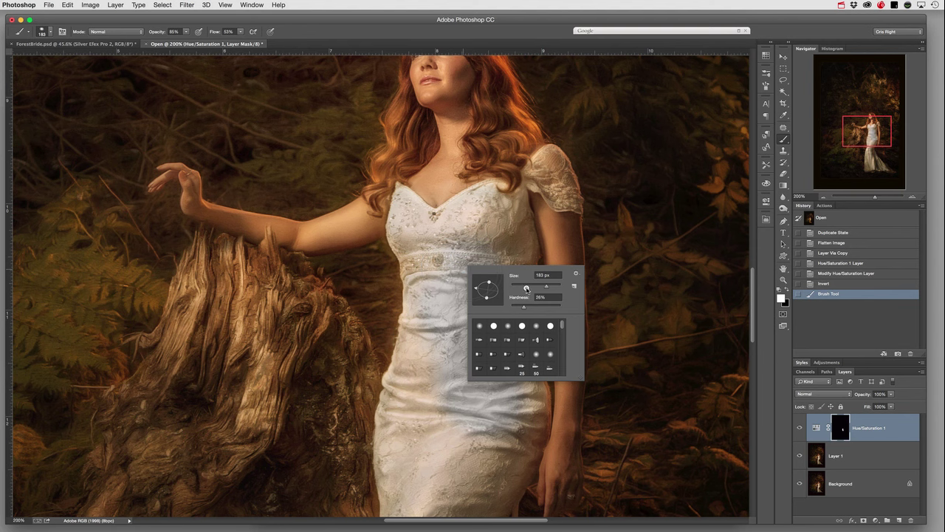
drag(527, 288, 535, 284)
key(Return)
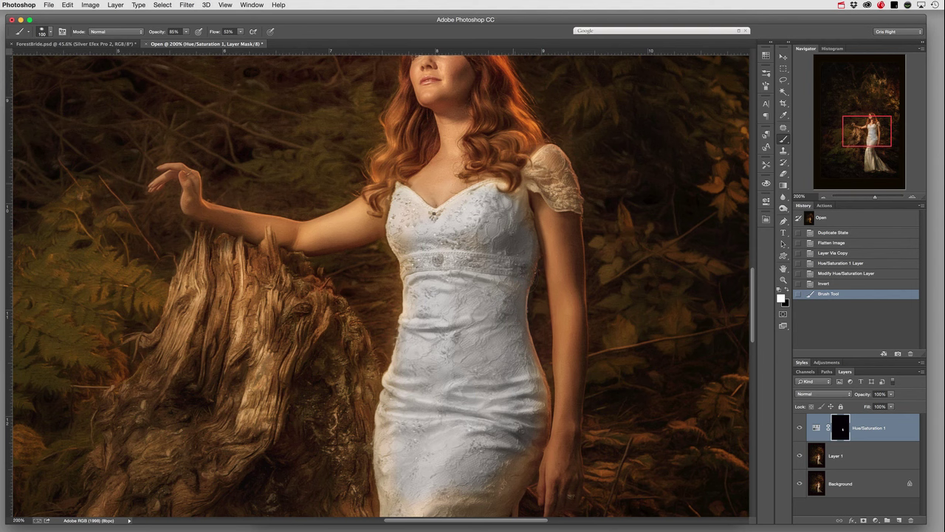
mouse_move(539, 158)
mouse_down()
mouse_move(565, 193)
mouse_move(542, 175)
mouse_up()
Step: With a 31 px brush, dab the mask onto the sleeve edge, bodice and dress's right edge
right_click(539, 176)
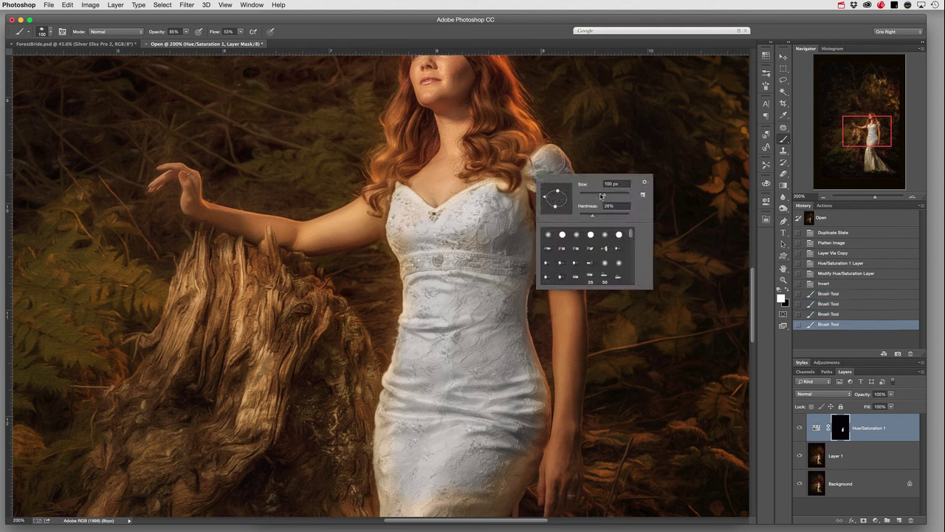
mouse_move(602, 195)
mouse_down()
mouse_move(560, 206)
mouse_move(575, 205)
mouse_move(567, 171)
mouse_move(551, 152)
mouse_move(533, 176)
mouse_move(567, 206)
mouse_move(551, 152)
mouse_move(542, 166)
mouse_up()
key(Return)
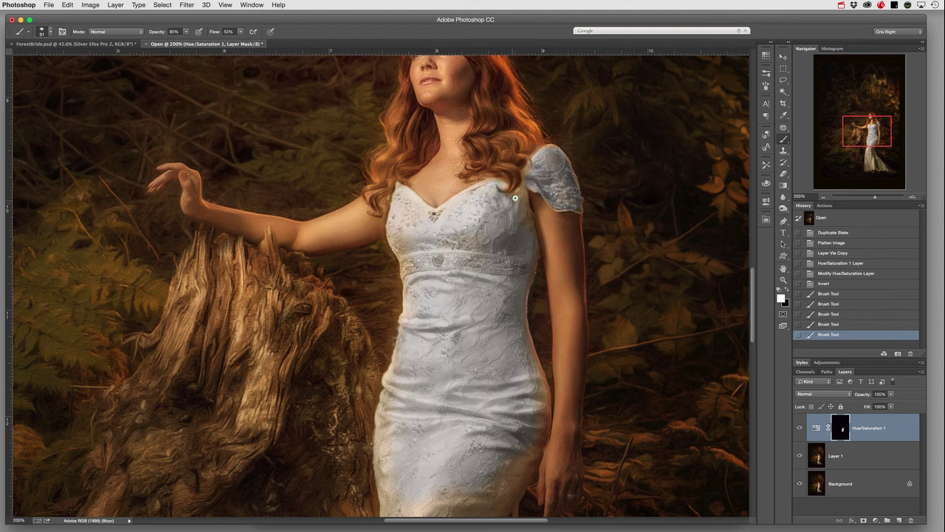
click(520, 193)
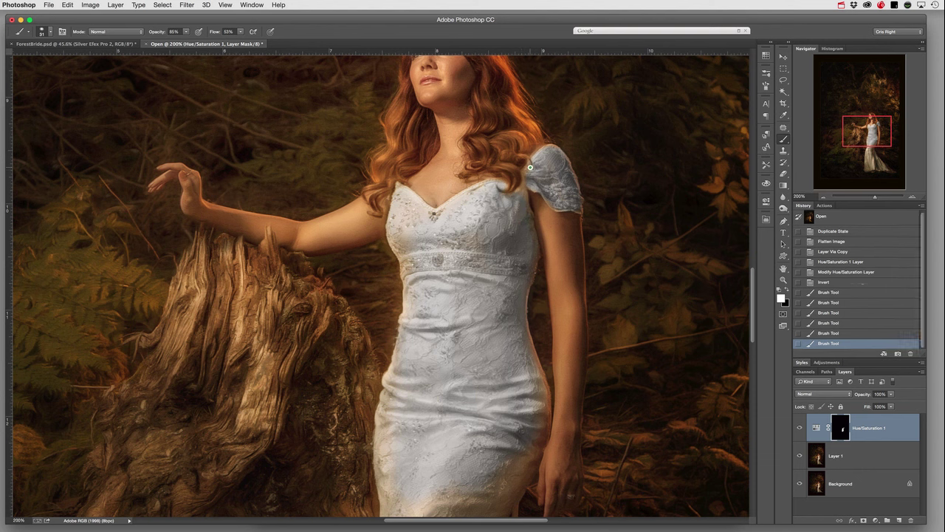
click(522, 197)
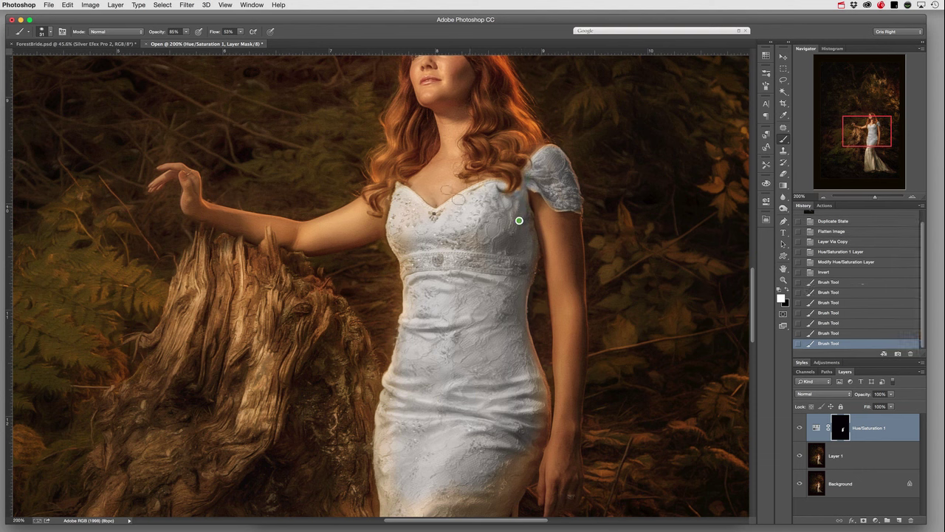
click(499, 192)
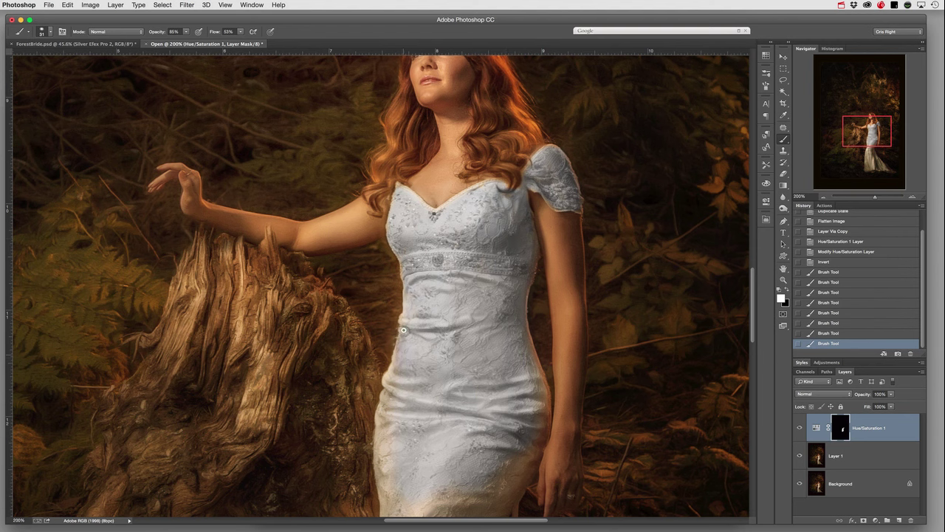
click(430, 403)
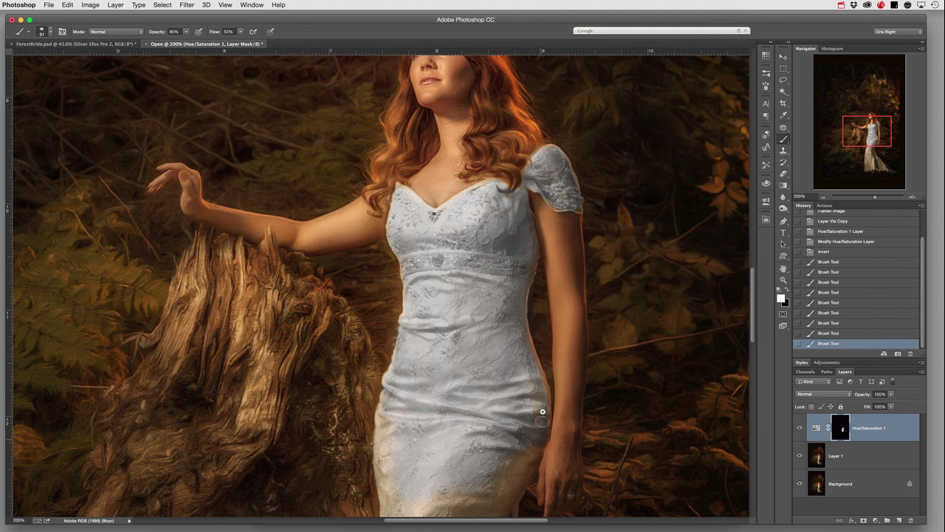
mouse_move(543, 411)
mouse_down()
mouse_move(528, 346)
mouse_move(536, 412)
mouse_move(526, 465)
mouse_move(531, 435)
mouse_move(505, 459)
mouse_up()
drag(483, 417, 483, 247)
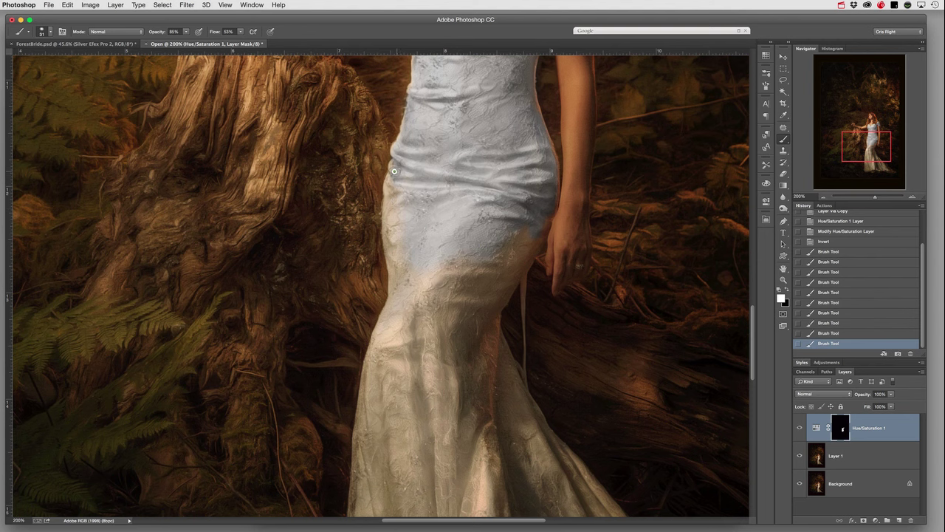
Step: Paint the mask down the dress's left edge and over the upper skirt
mouse_move(394, 172)
mouse_down()
mouse_move(398, 284)
mouse_move(400, 199)
mouse_move(393, 223)
mouse_move(401, 246)
mouse_move(410, 200)
mouse_move(406, 298)
mouse_move(479, 233)
mouse_move(506, 243)
mouse_move(543, 212)
mouse_move(520, 261)
mouse_up()
drag(466, 290, 459, 265)
mouse_move(409, 311)
mouse_down()
mouse_move(394, 291)
mouse_move(388, 313)
mouse_move(423, 277)
mouse_move(428, 296)
mouse_move(408, 327)
mouse_move(378, 343)
mouse_move(381, 327)
mouse_move(368, 367)
mouse_move(388, 333)
mouse_move(390, 367)
mouse_move(410, 317)
mouse_move(429, 370)
mouse_move(440, 303)
mouse_move(435, 381)
mouse_move(451, 335)
mouse_move(451, 361)
mouse_up()
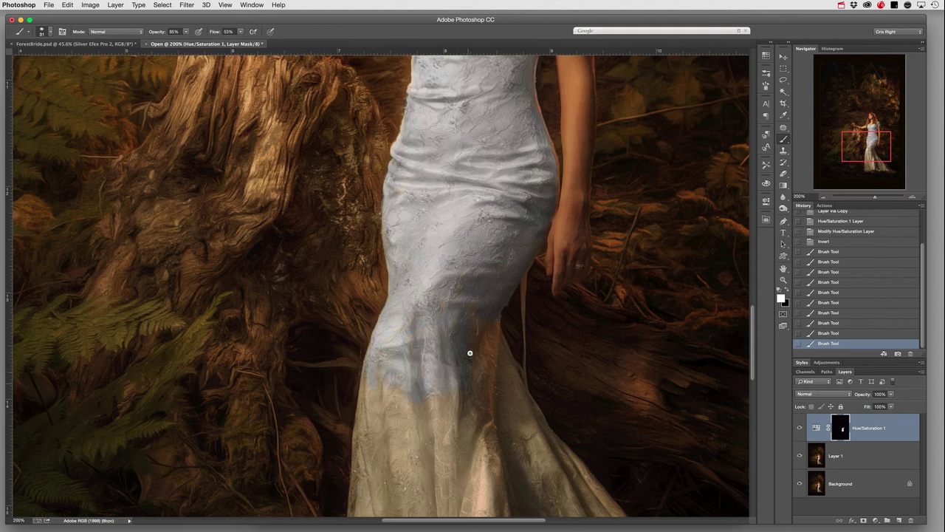
drag(462, 298, 455, 332)
drag(394, 366, 386, 380)
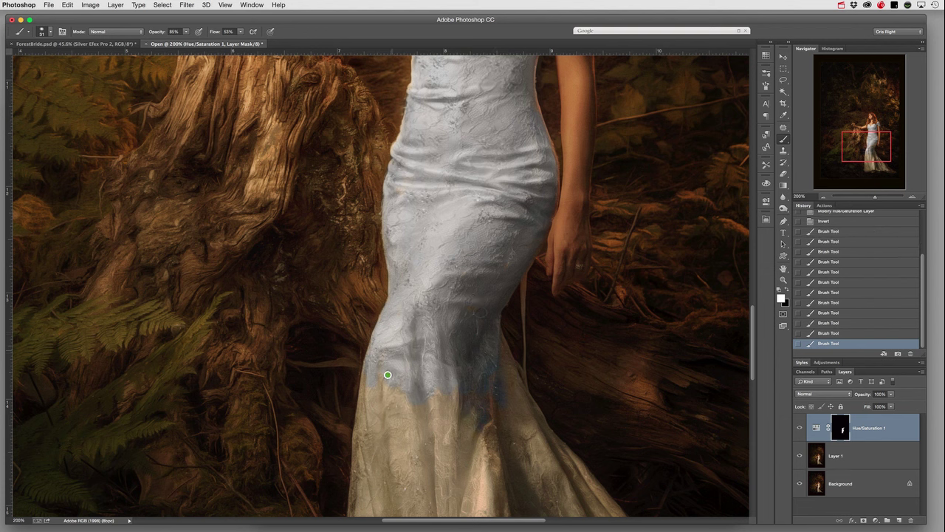
right_click(493, 277)
drag(550, 298, 542, 298)
click(525, 266)
Step: With a 49 px brush, paint the mask across the skirt and along the train's right edge
mouse_move(429, 372)
mouse_down()
mouse_move(426, 204)
mouse_move(359, 158)
mouse_move(332, 158)
mouse_up()
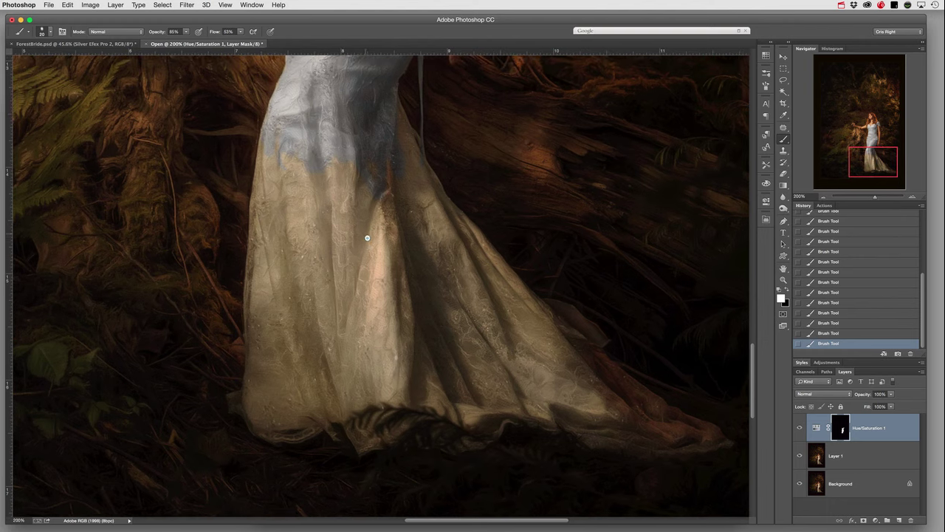
right_click(368, 237)
drag(424, 256, 424, 274)
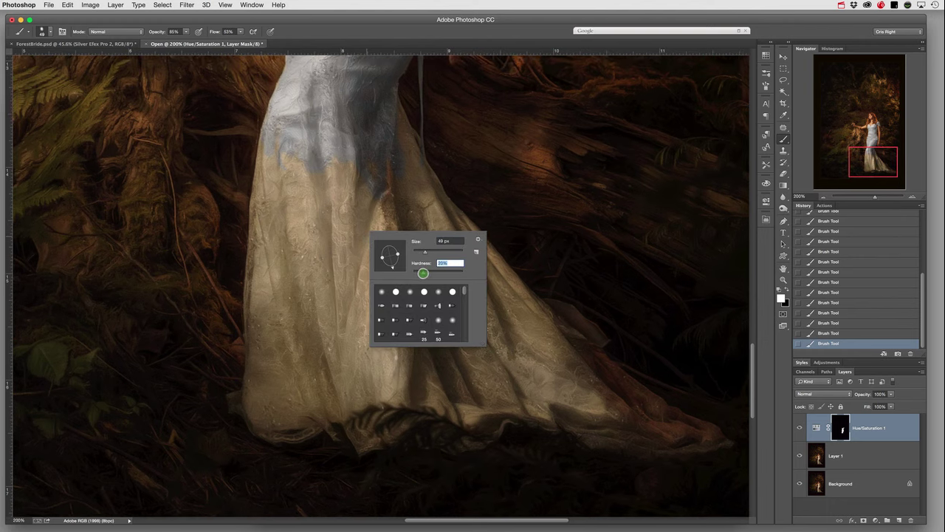
key(Return)
mouse_move(296, 178)
mouse_down()
mouse_move(277, 129)
mouse_move(259, 177)
mouse_move(264, 140)
mouse_move(256, 236)
mouse_move(273, 228)
mouse_move(287, 184)
mouse_move(302, 252)
mouse_move(312, 154)
mouse_move(268, 187)
mouse_up()
mouse_move(314, 232)
mouse_down()
mouse_move(327, 213)
mouse_move(347, 213)
mouse_move(366, 249)
mouse_up()
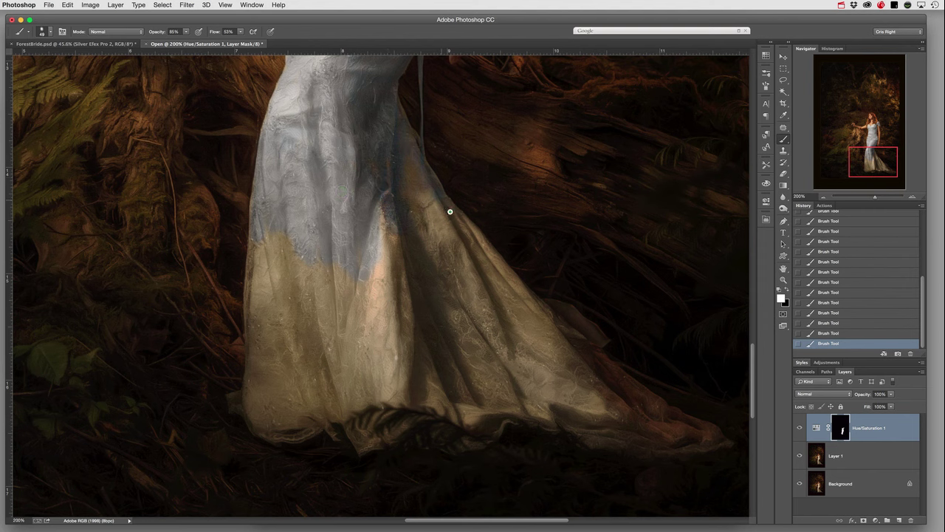
mouse_move(520, 291)
mouse_down()
mouse_move(618, 376)
mouse_move(720, 434)
mouse_move(608, 437)
mouse_move(684, 443)
mouse_move(607, 401)
mouse_up()
mouse_move(565, 339)
mouse_down()
mouse_move(601, 342)
mouse_move(561, 315)
mouse_move(590, 362)
mouse_move(594, 427)
mouse_up()
Step: Cover the skirt's left edge, the lower hem and the remaining golden patches
mouse_move(262, 259)
mouse_down()
mouse_move(254, 202)
mouse_move(255, 299)
mouse_move(256, 256)
mouse_move(266, 281)
mouse_move(279, 254)
mouse_move(298, 310)
mouse_move(268, 199)
mouse_move(298, 290)
mouse_move(306, 261)
mouse_move(326, 375)
mouse_move(329, 305)
mouse_move(338, 335)
mouse_move(316, 325)
mouse_move(326, 260)
mouse_move(325, 315)
mouse_move(350, 280)
mouse_move(348, 329)
mouse_move(363, 237)
mouse_move(371, 316)
mouse_move(374, 232)
mouse_move(383, 300)
mouse_up()
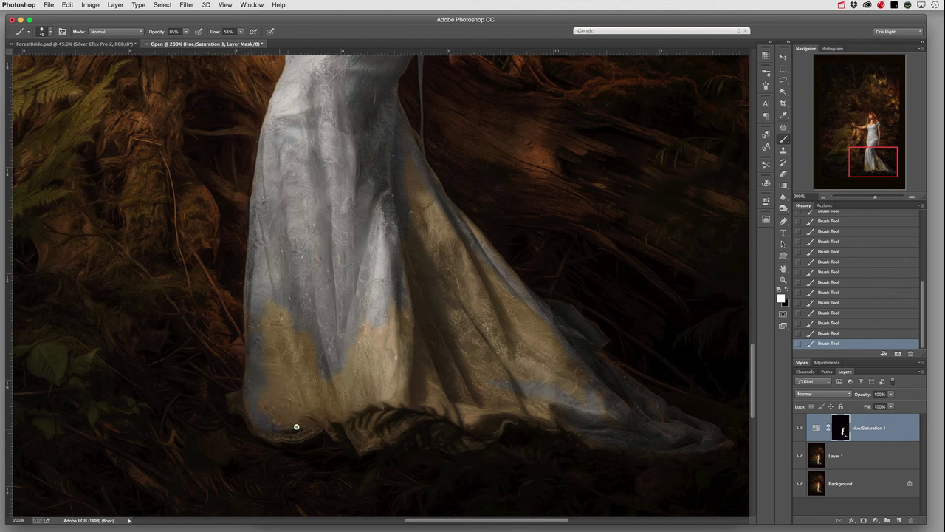
mouse_move(265, 422)
mouse_down()
mouse_move(308, 430)
mouse_move(304, 380)
mouse_move(271, 380)
mouse_move(271, 407)
mouse_move(261, 396)
mouse_move(265, 294)
mouse_move(282, 378)
mouse_up()
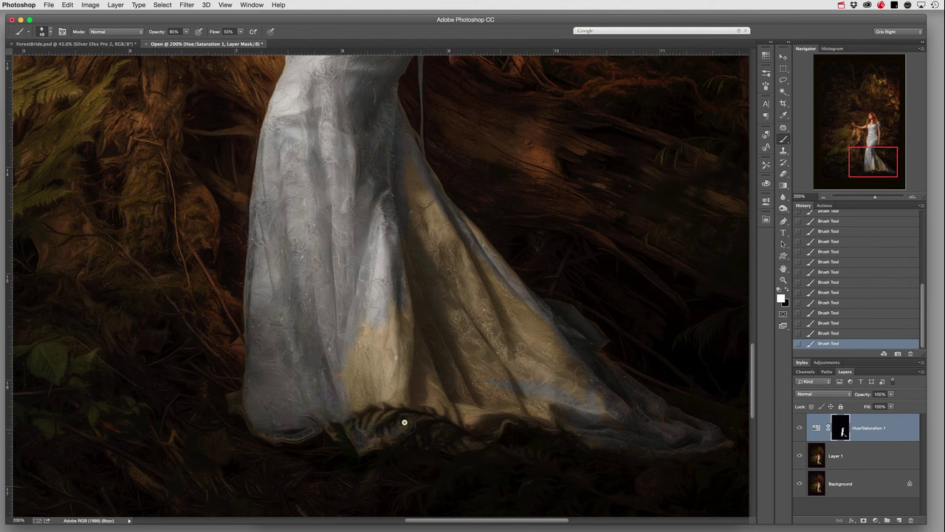
mouse_move(404, 421)
mouse_down()
mouse_move(364, 446)
mouse_move(416, 423)
mouse_move(435, 443)
mouse_move(520, 416)
mouse_move(606, 443)
mouse_move(679, 430)
mouse_up()
mouse_move(363, 395)
mouse_down()
mouse_move(387, 415)
mouse_move(387, 378)
mouse_move(400, 385)
mouse_move(376, 331)
mouse_move(367, 387)
mouse_move(373, 311)
mouse_up()
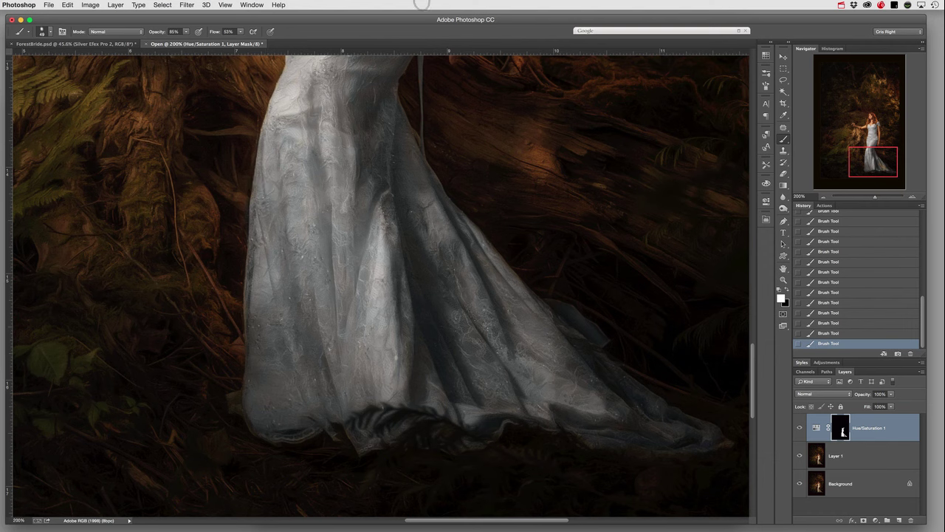
key(super+0)
key(super+0)
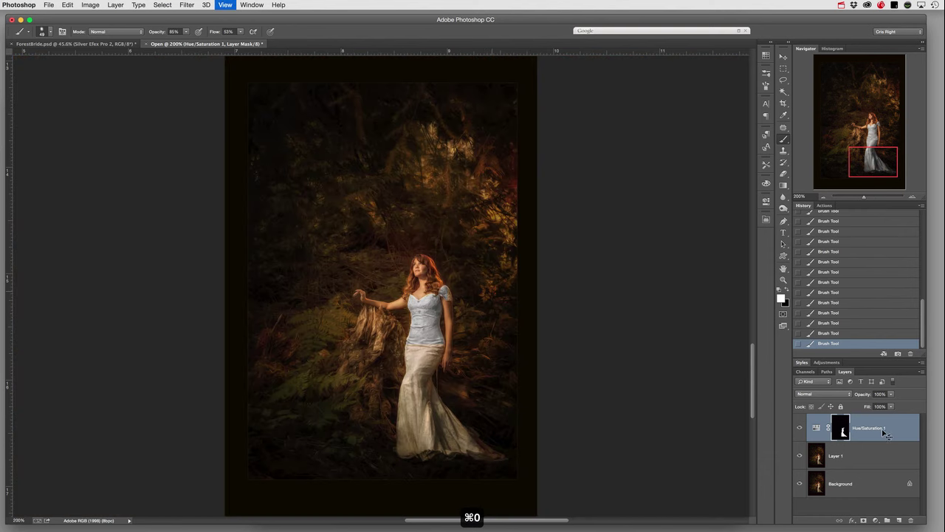
Step: Duplicate the Hue/Saturation layer and lower the original layer's opacity
click(799, 428)
click(800, 430)
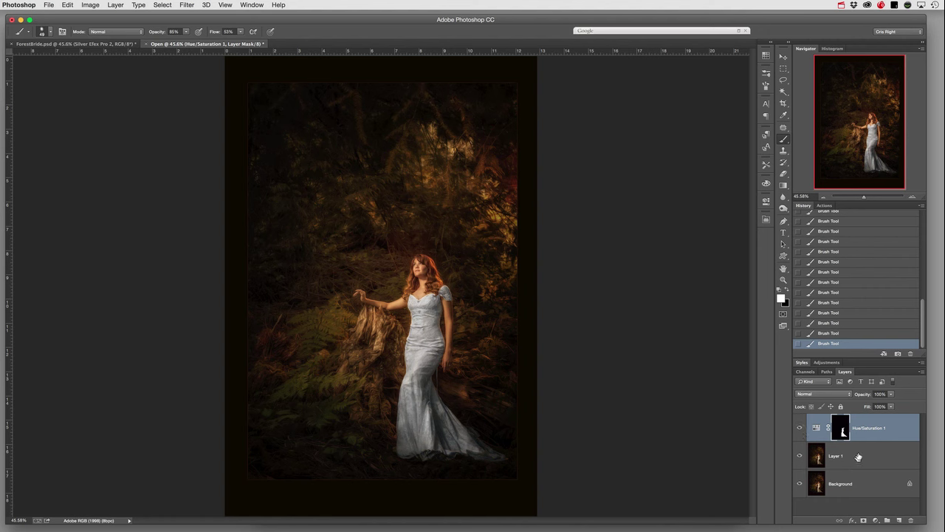
key(super+j)
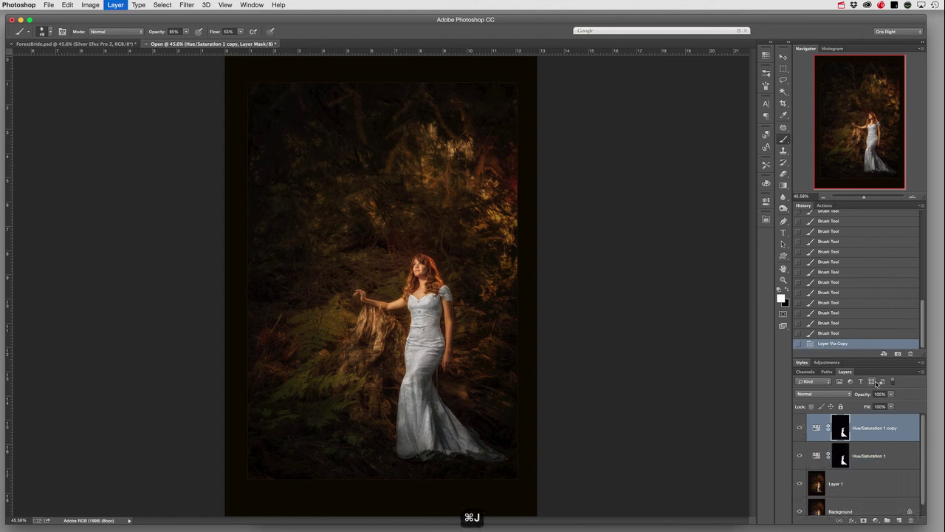
click(894, 459)
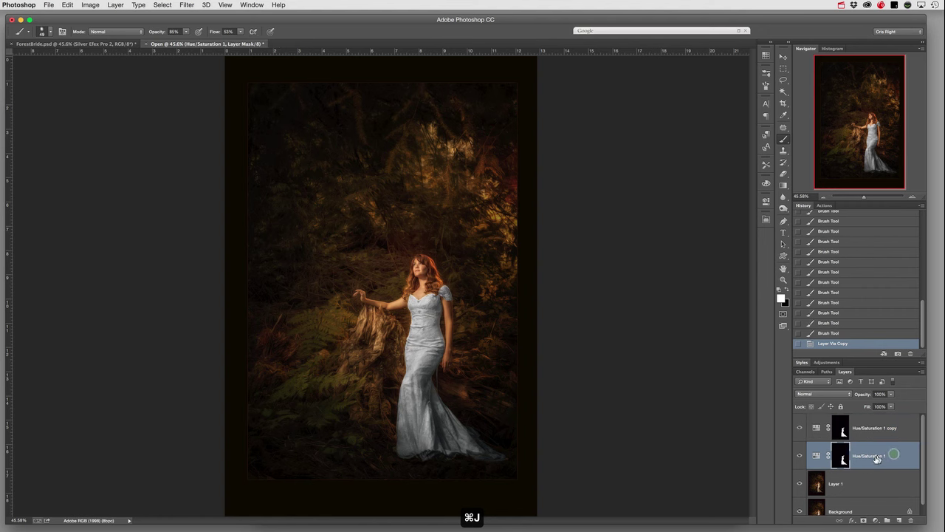
drag(871, 395, 862, 394)
click(861, 395)
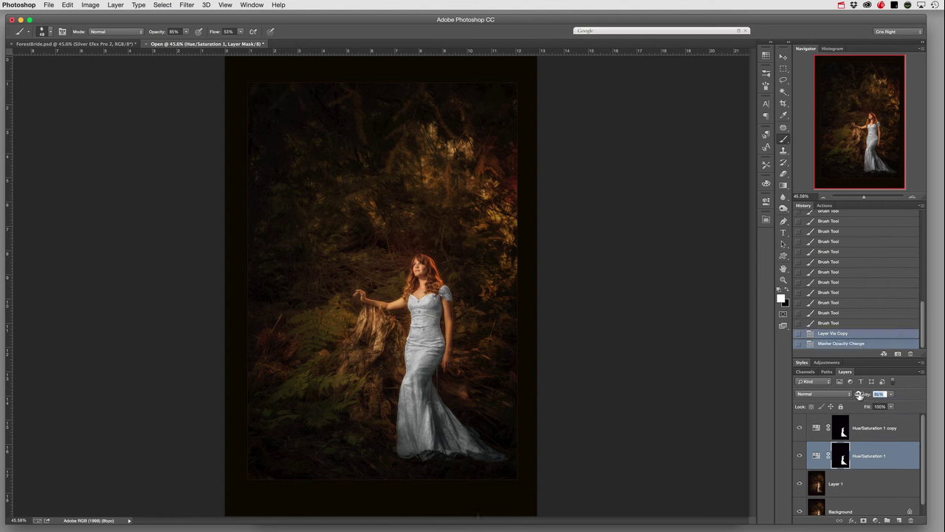
drag(855, 395, 853, 396)
Step: Set the Hue/Saturation 1 copy to Multiply blend mode at 72% opacity
click(875, 428)
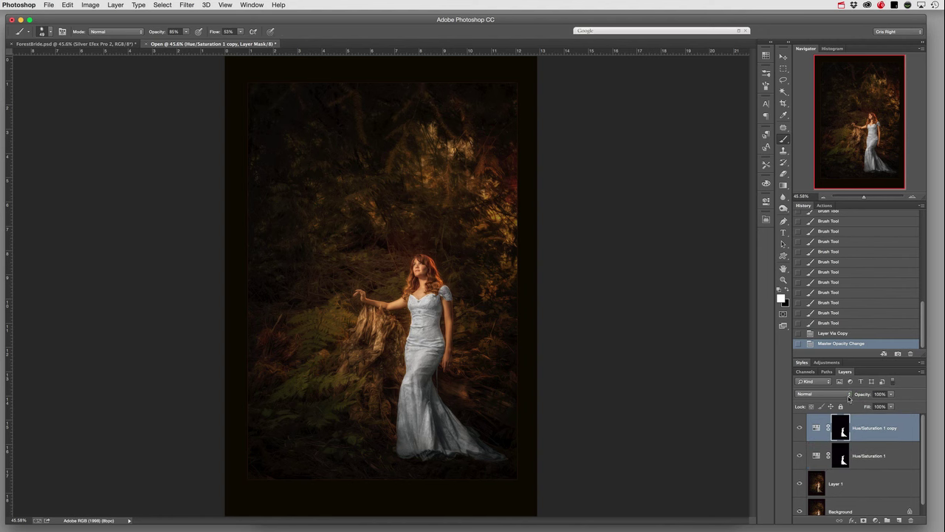
click(823, 394)
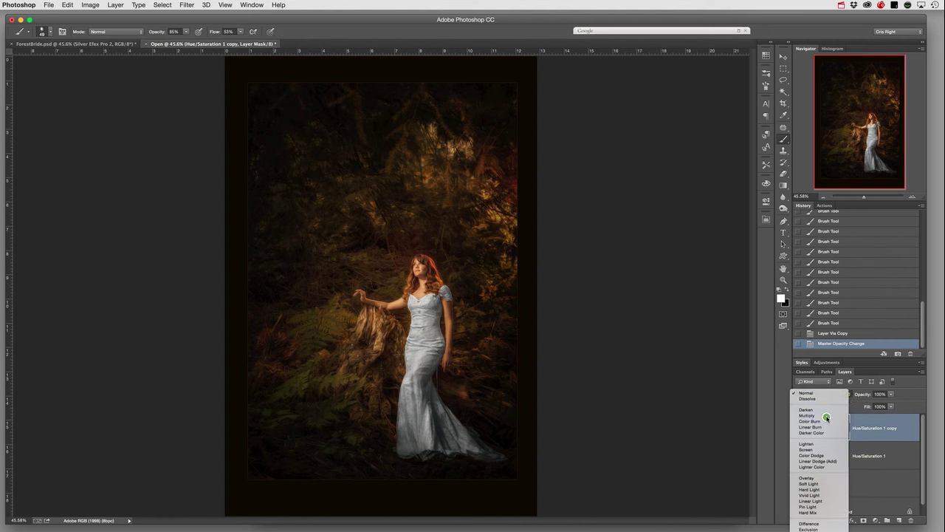
click(827, 417)
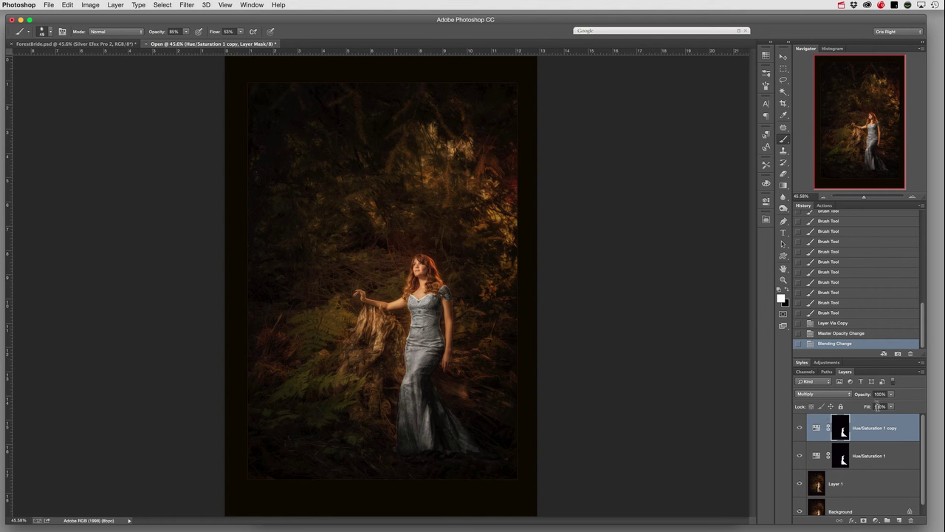
drag(868, 398, 862, 395)
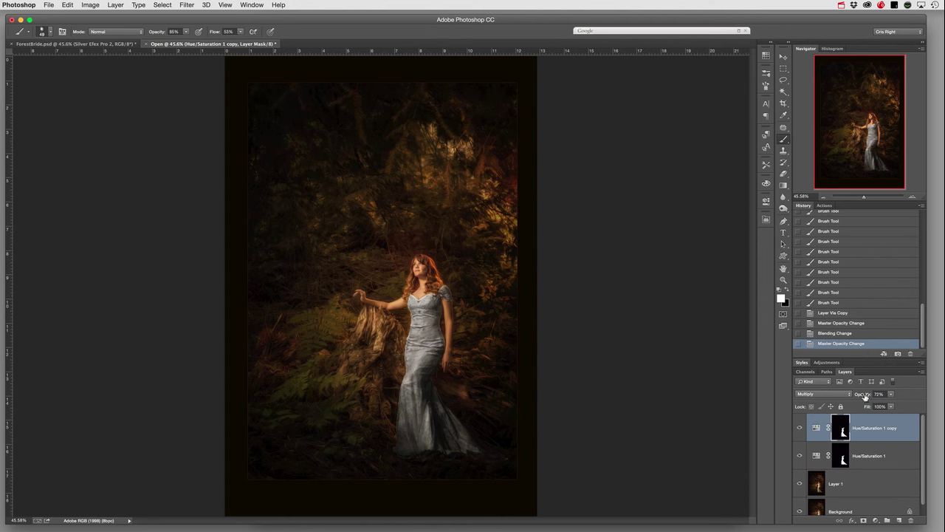
click(913, 199)
click(913, 200)
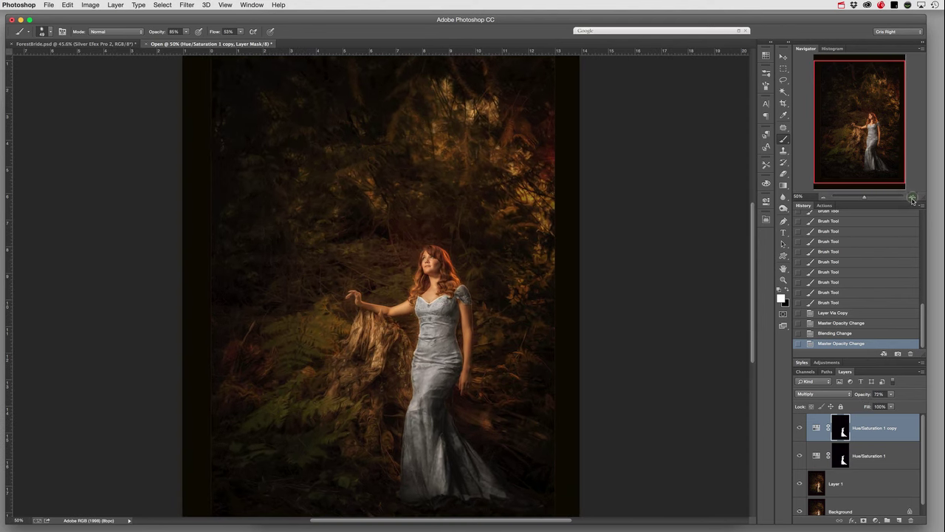
click(912, 199)
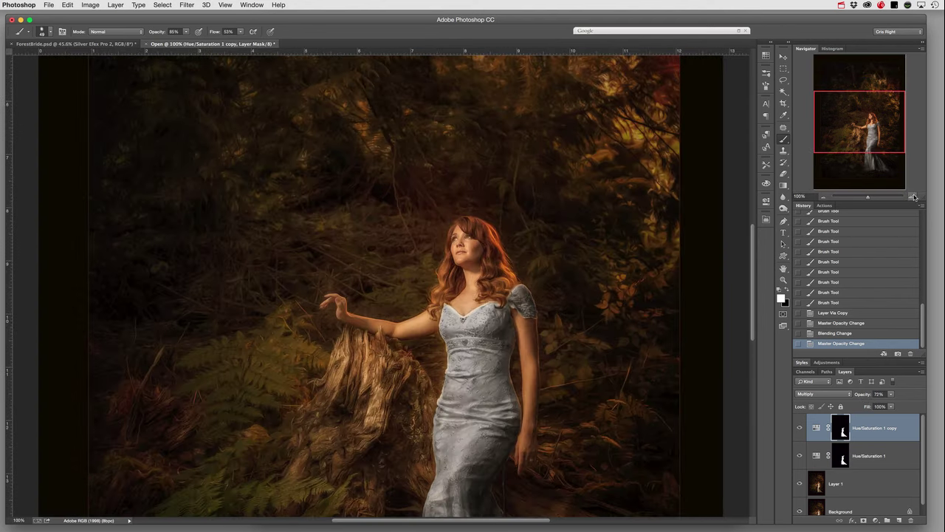
click(913, 199)
Step: Shrink the brush and paint the copy's mask over the bodice
right_click(565, 363)
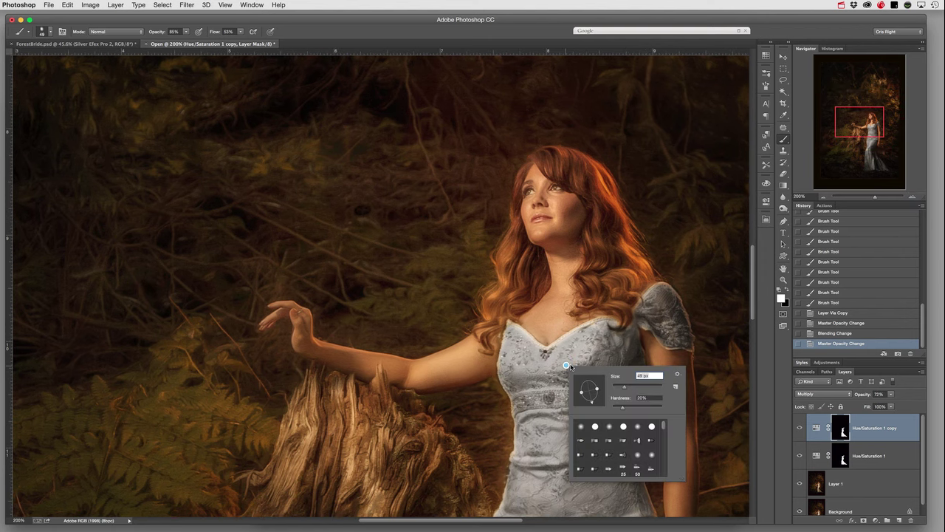
drag(619, 387, 613, 387)
key(Return)
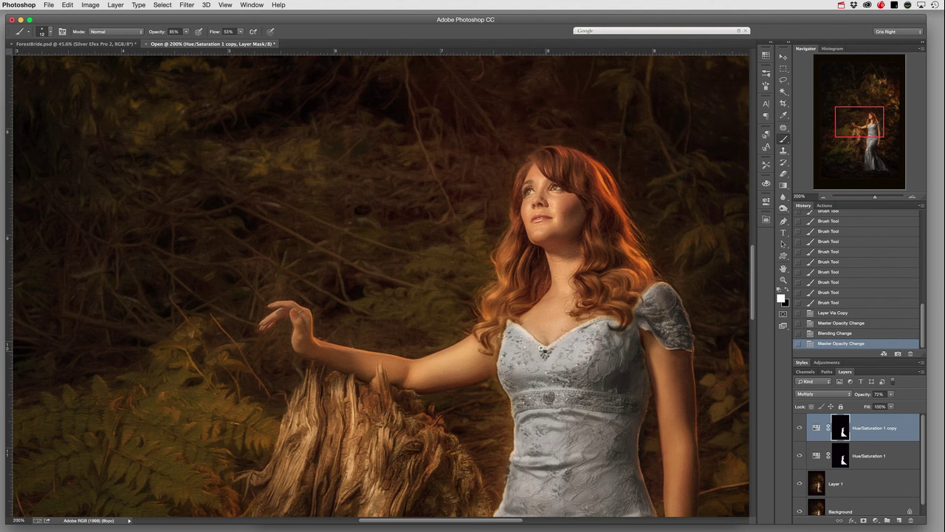
drag(544, 359, 500, 371)
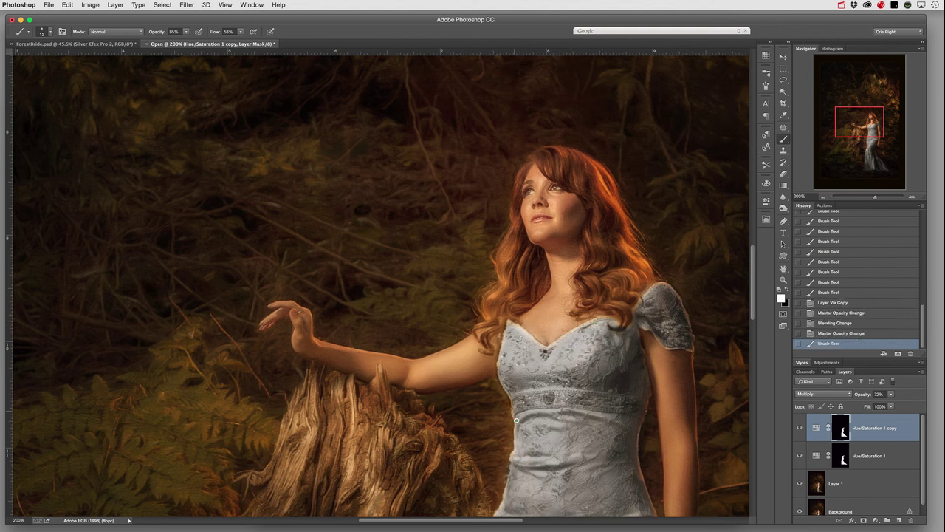
click(518, 452)
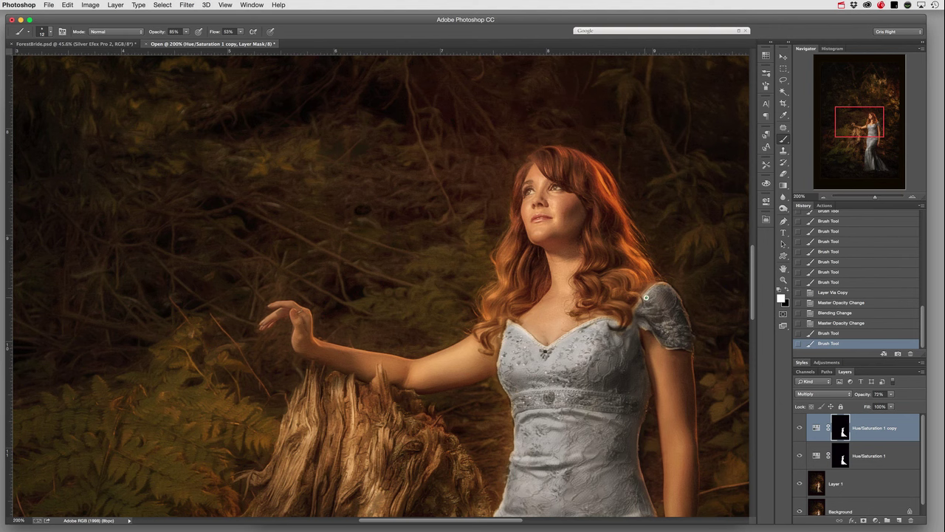
Step: Dab small touch-ups onto the copy's mask around the dress shoulder and bodice
click(643, 325)
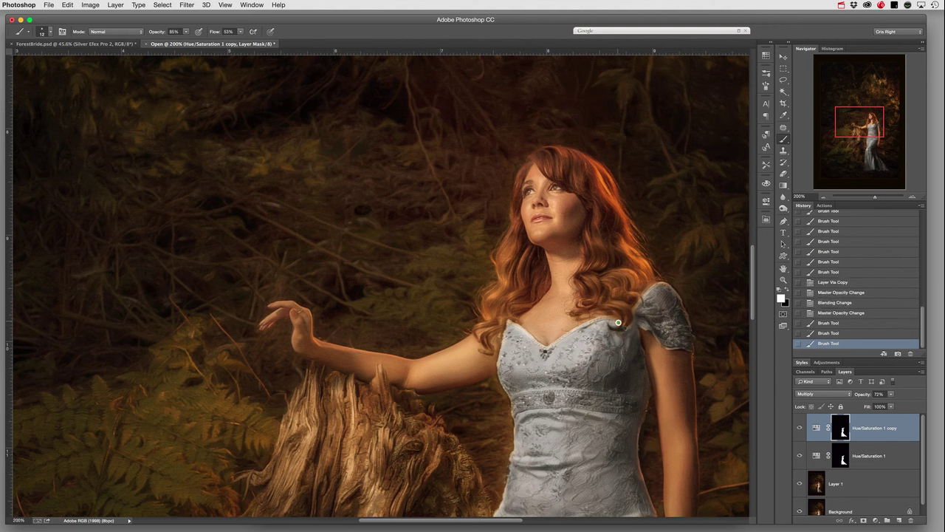
click(622, 323)
click(628, 328)
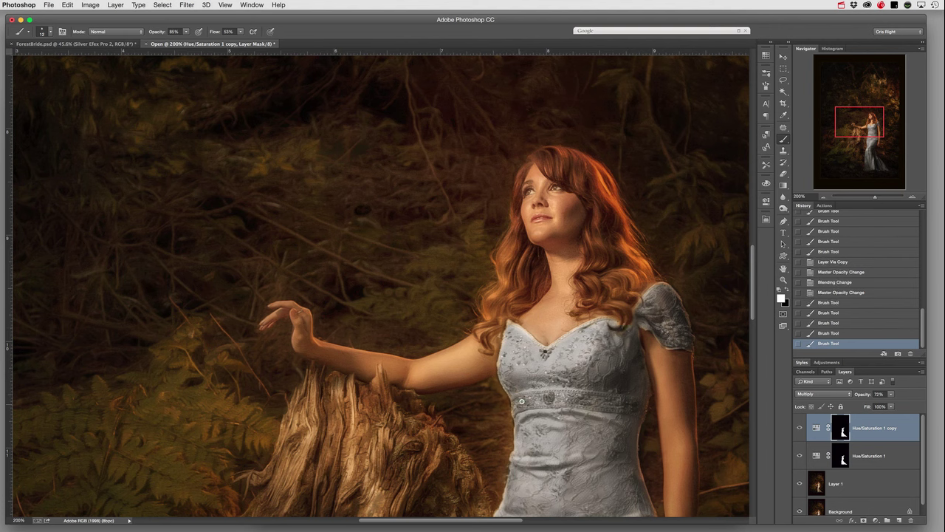
click(609, 409)
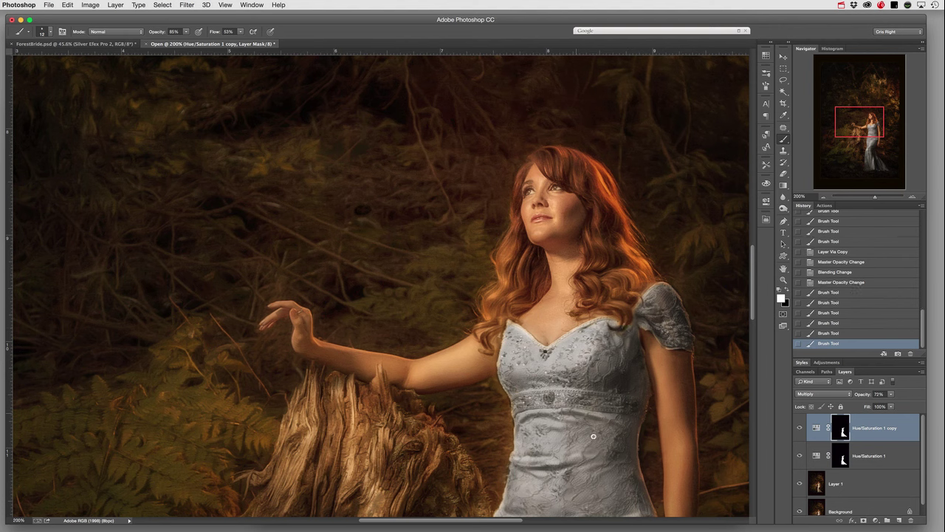
click(595, 413)
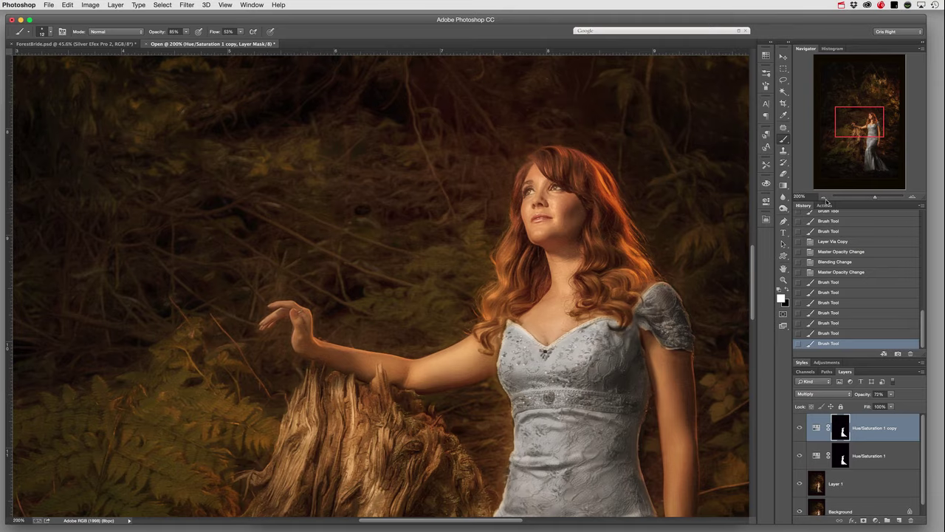
click(824, 197)
click(823, 197)
drag(861, 147, 867, 163)
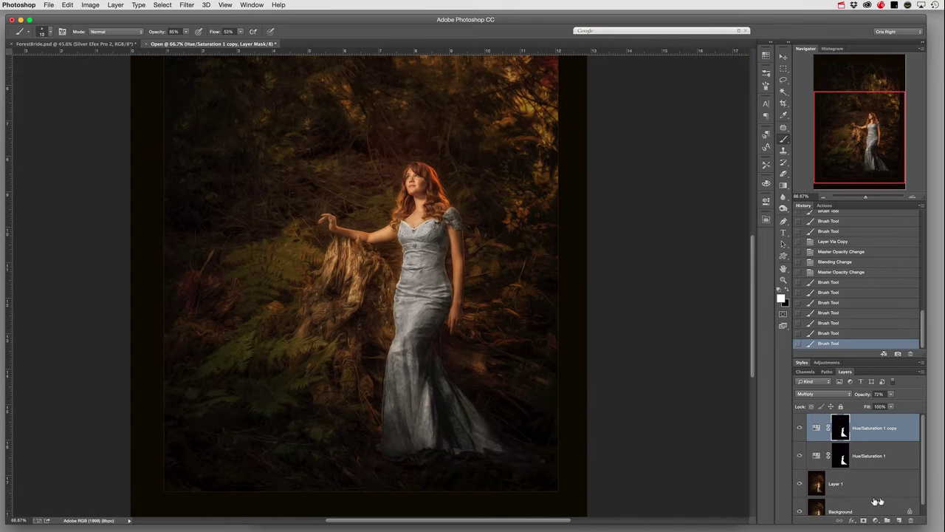
Step: Load the copy's mask as a selection, then deselect and paint the hem with a larger brush
super+click(843, 435)
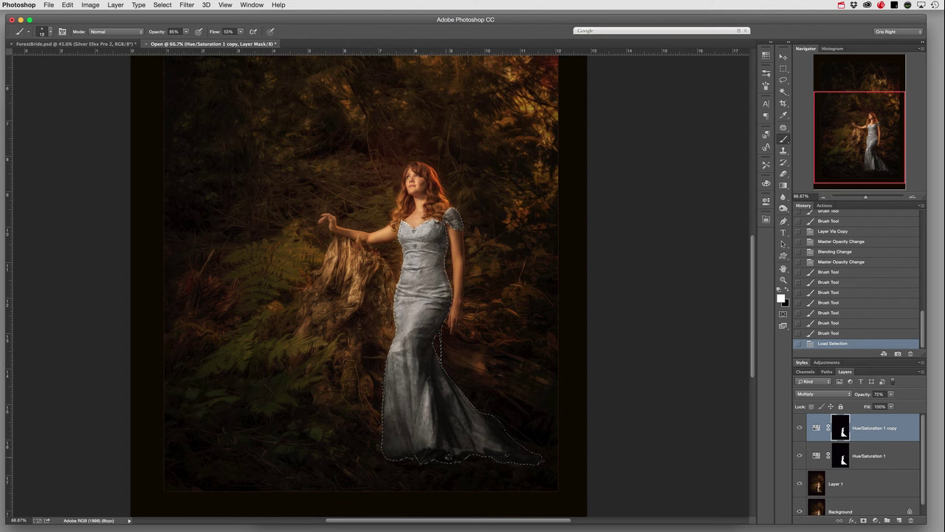
click(448, 456)
key(super+d)
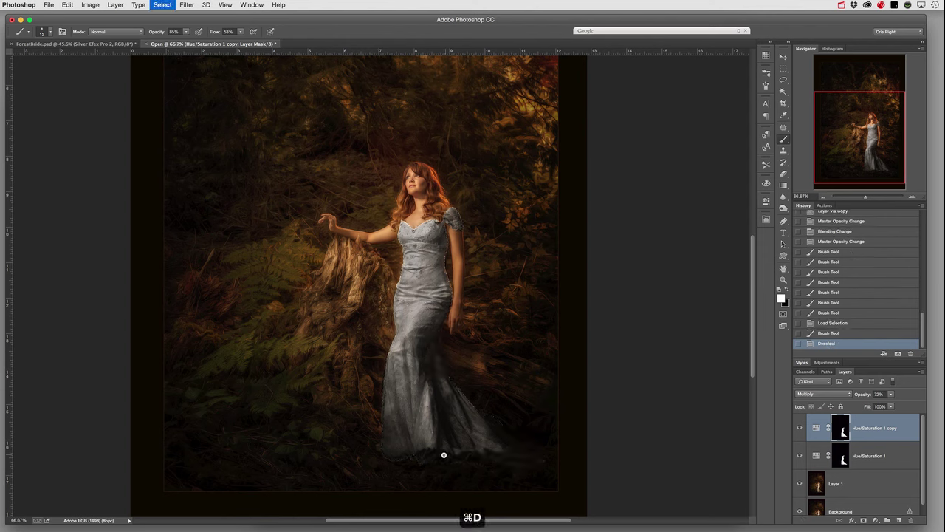
click(447, 456)
right_click(447, 452)
drag(497, 466, 507, 466)
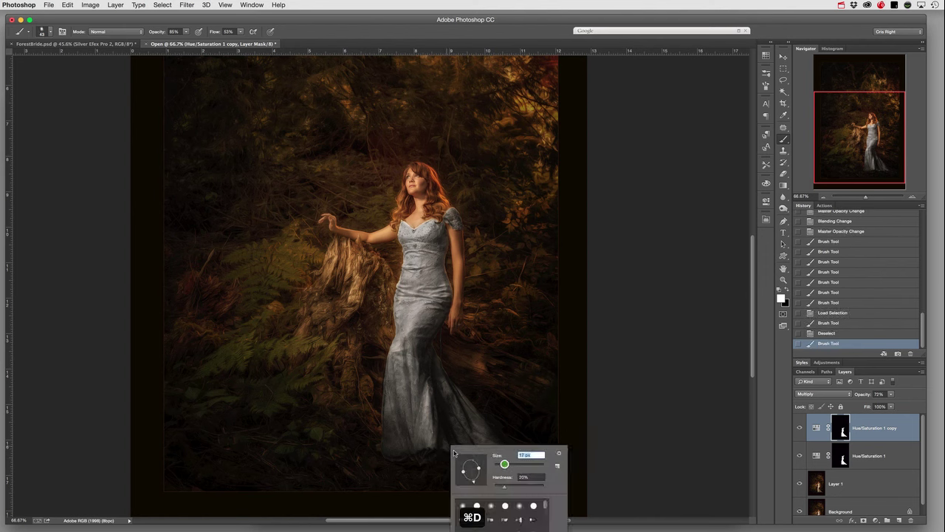
key(Return)
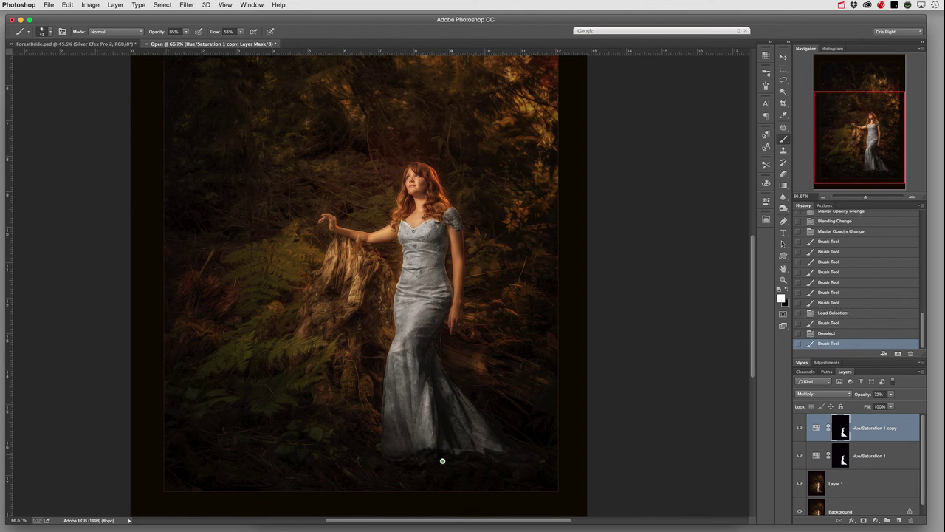
click(442, 460)
Step: Brush along the hem once more and reload the gown mask as a selection
super+click(841, 435)
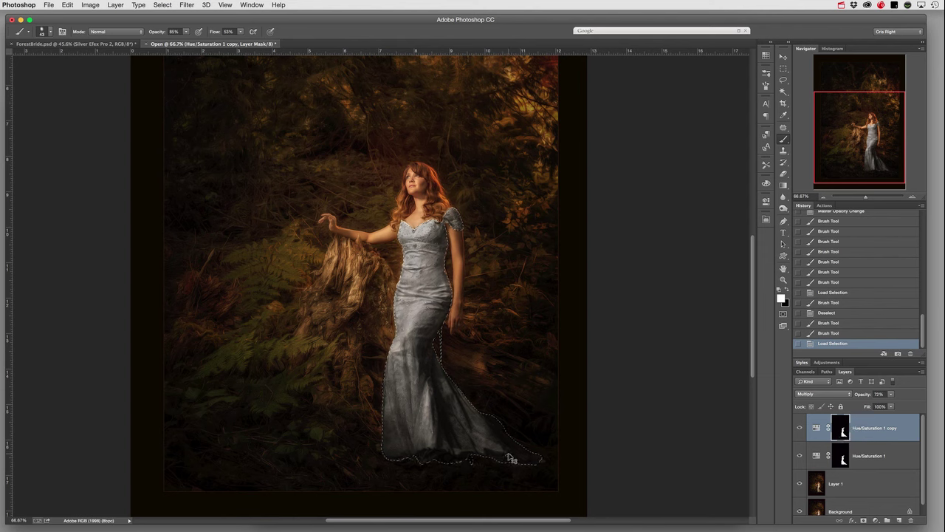
key(super+d)
drag(508, 455, 517, 454)
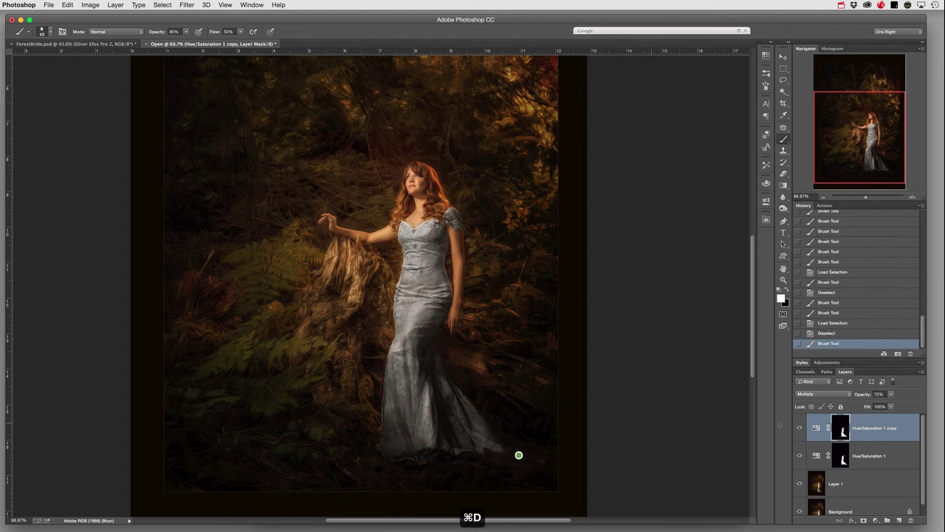
super+click(844, 432)
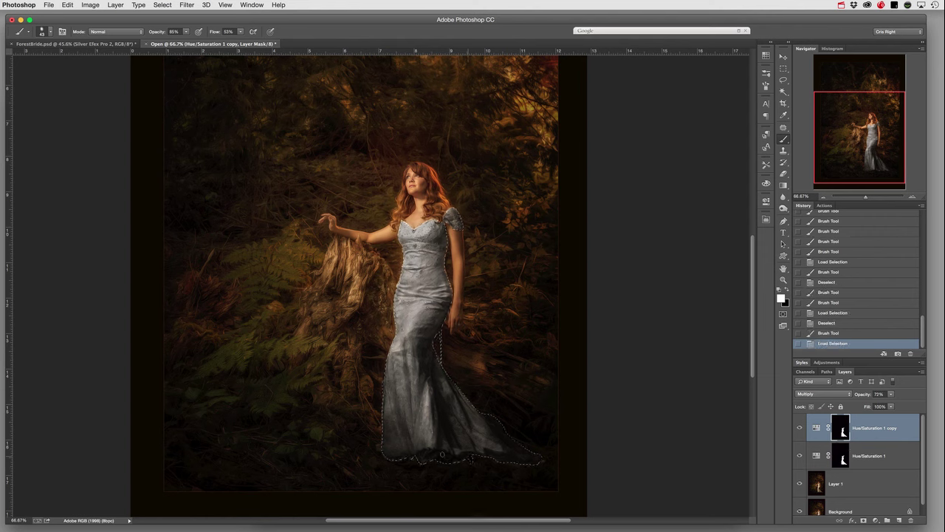
click(162, 5)
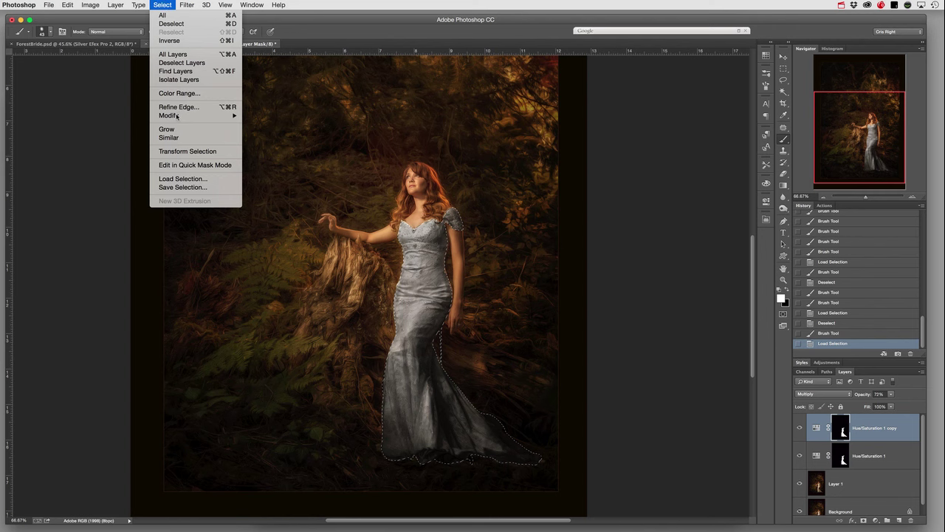
Step: Feather the gown selection with a 5-pixel radius and zoom in on the bodice
mouse_move(223, 116)
click(266, 150)
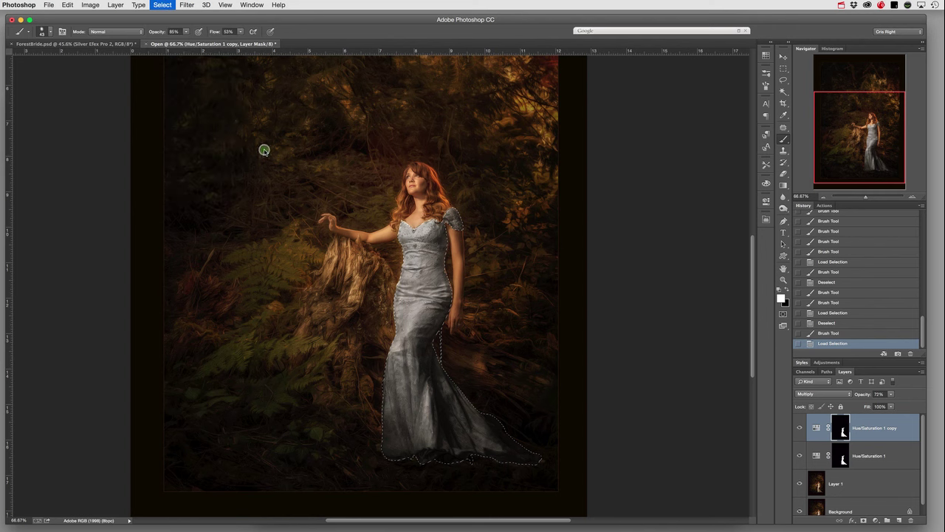
drag(559, 295, 567, 294)
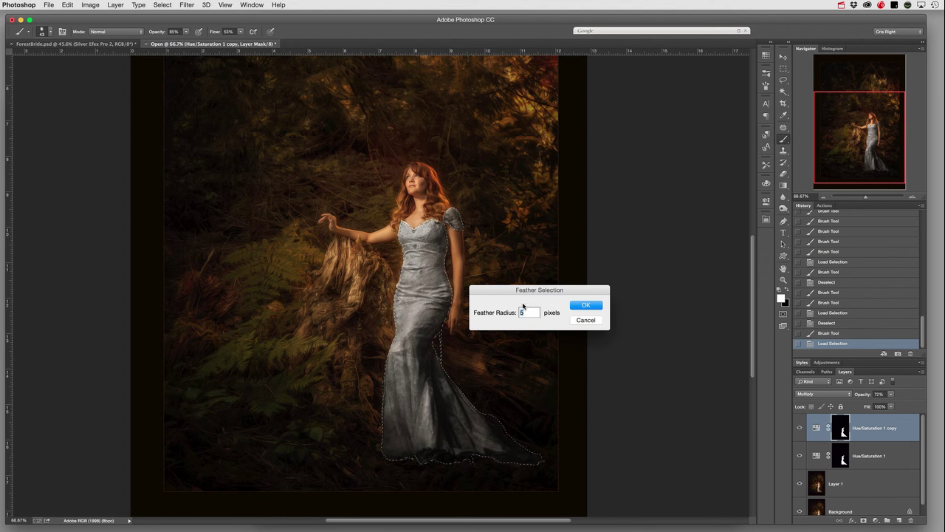
click(585, 305)
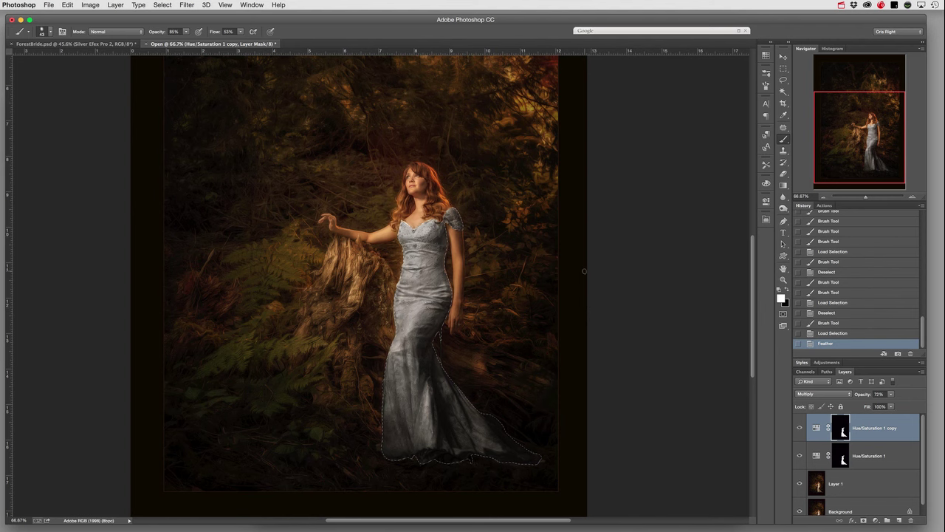
mouse_move(881, 144)
mouse_down()
mouse_move(883, 126)
mouse_move(876, 152)
mouse_up()
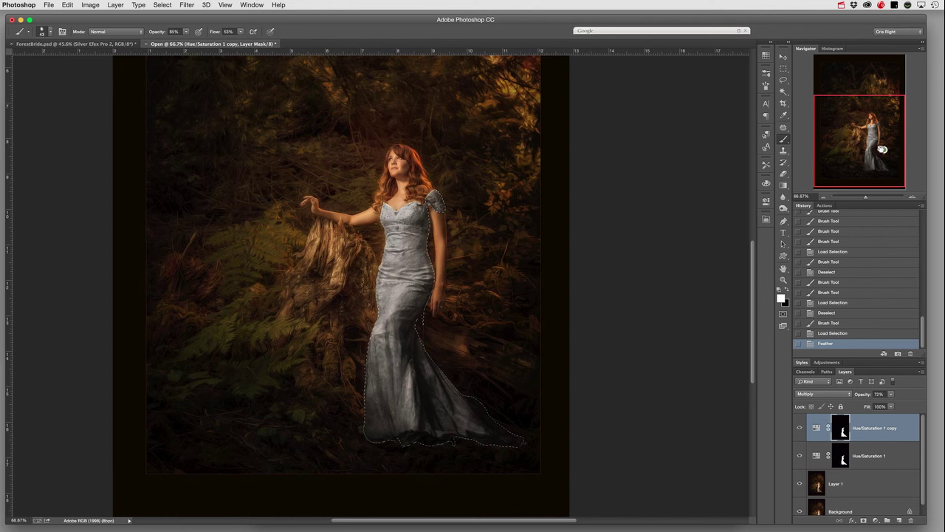
click(912, 196)
click(913, 197)
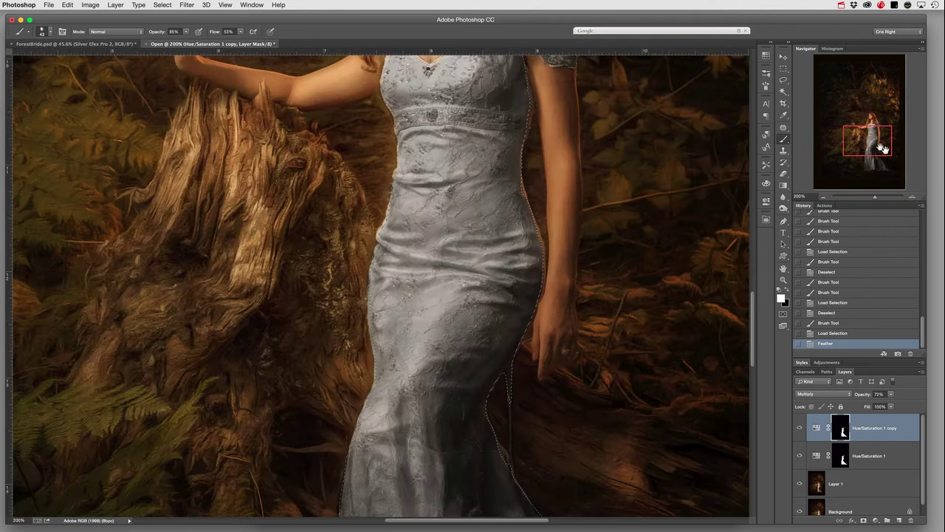
mouse_move(872, 137)
mouse_down()
mouse_move(875, 146)
mouse_move(872, 136)
mouse_up()
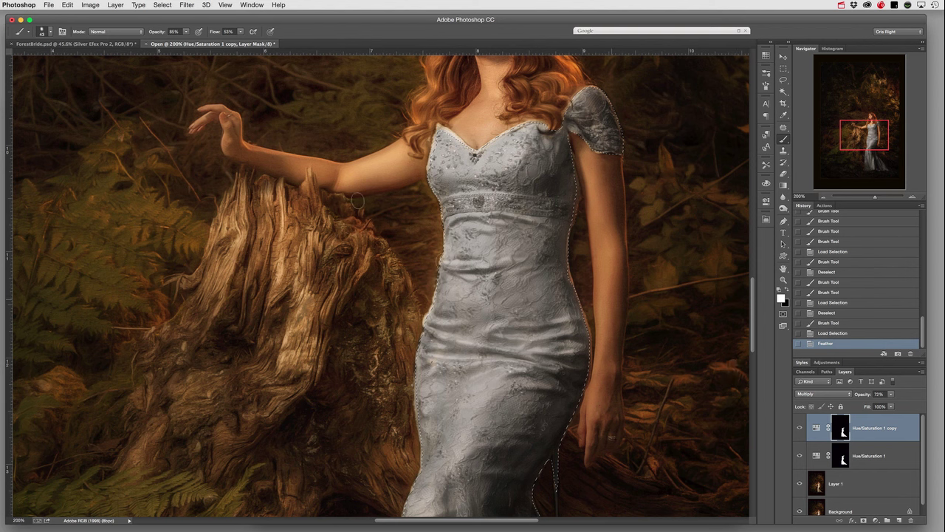
Step: Expand the dress selection by 5 pixels, undo it, then expand by 3 pixels instead
click(161, 5)
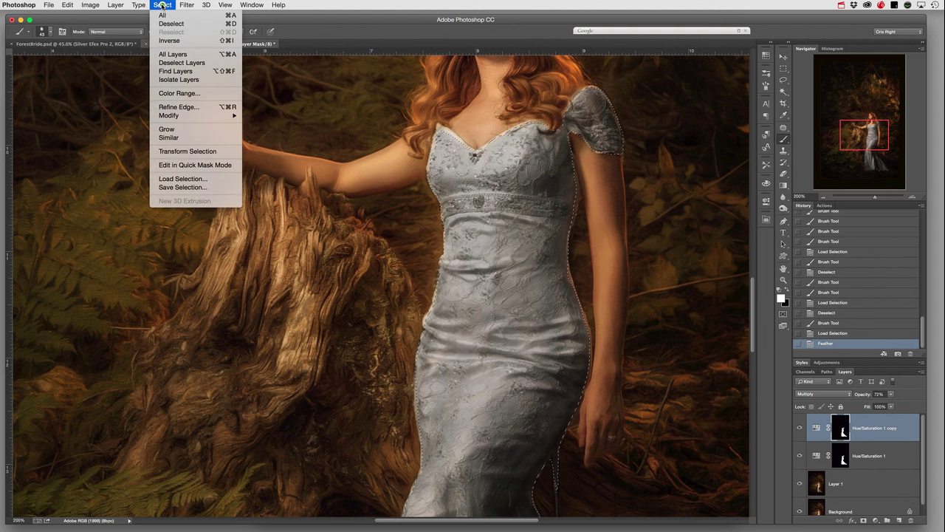
mouse_move(183, 115)
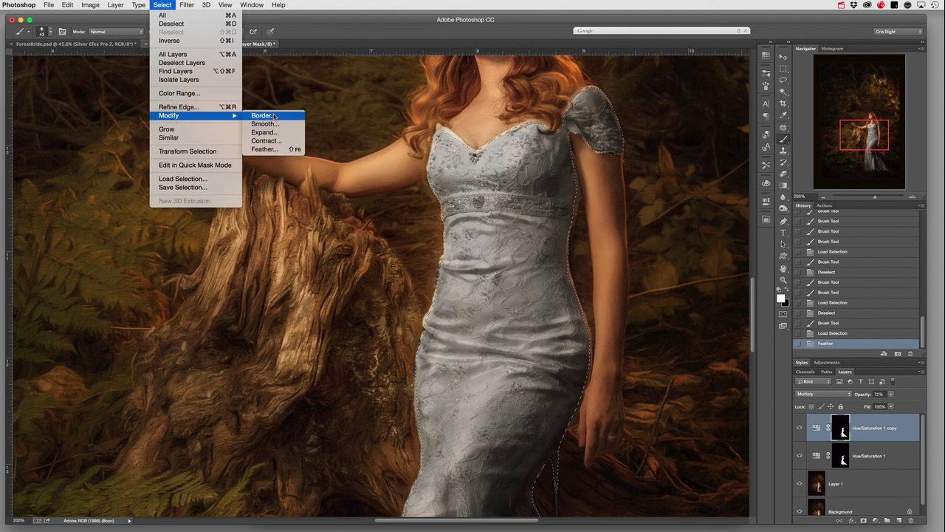
click(271, 133)
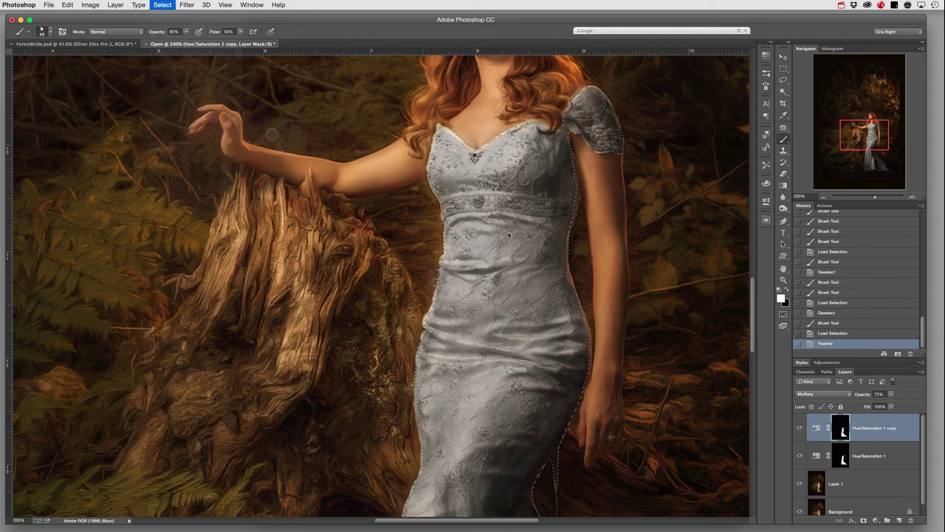
text(5)
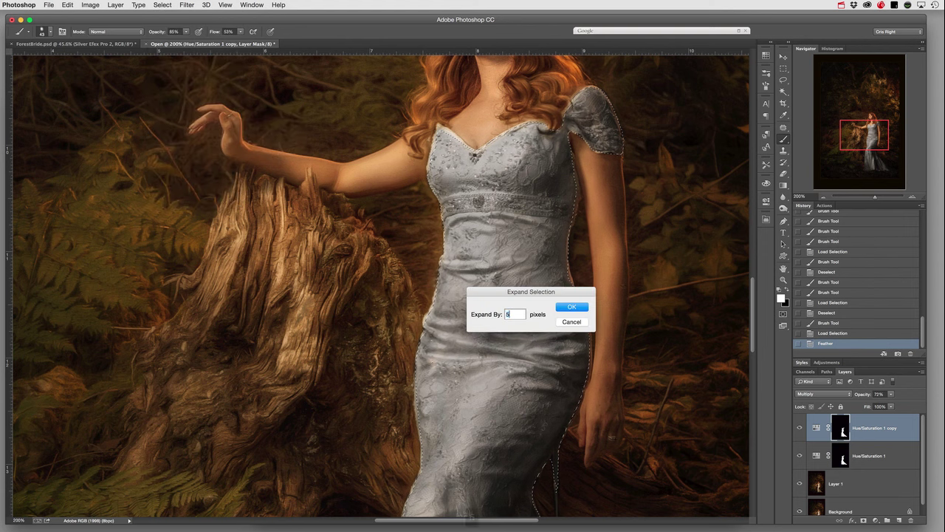
click(571, 308)
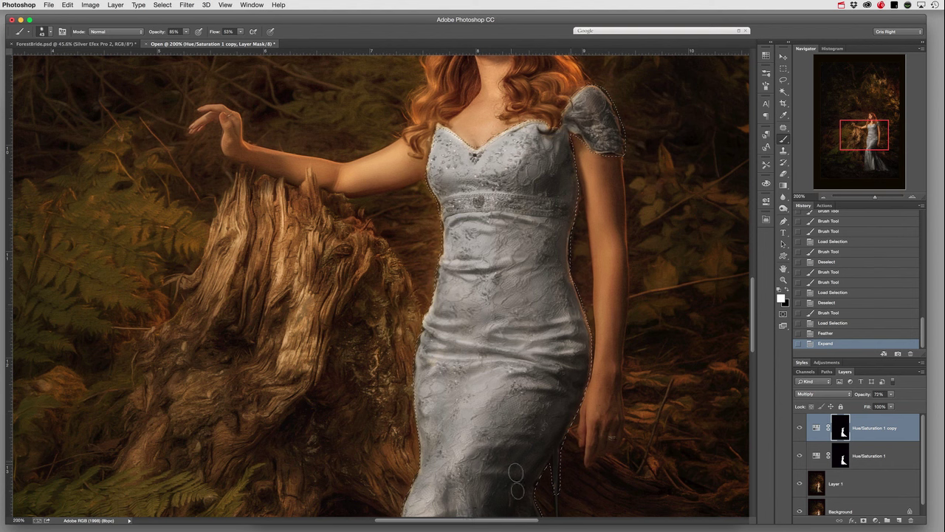
click(827, 333)
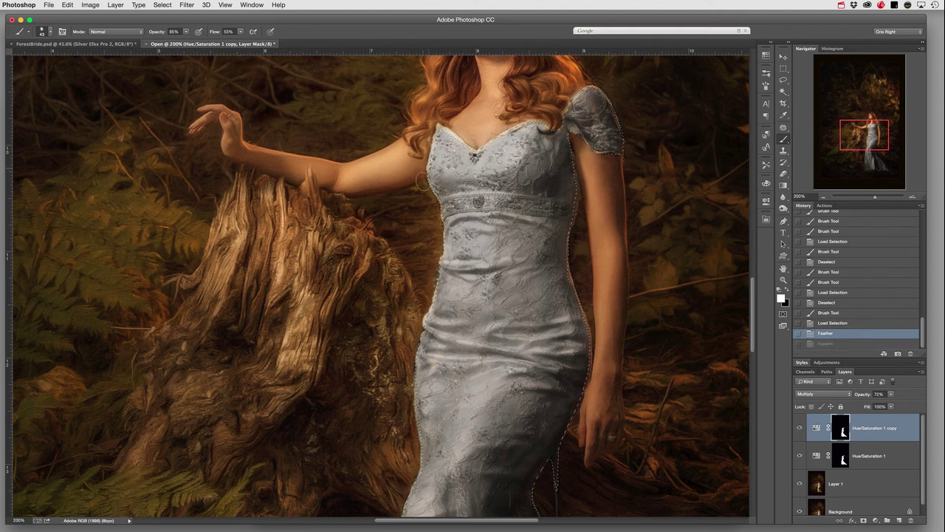
click(162, 6)
mouse_move(174, 116)
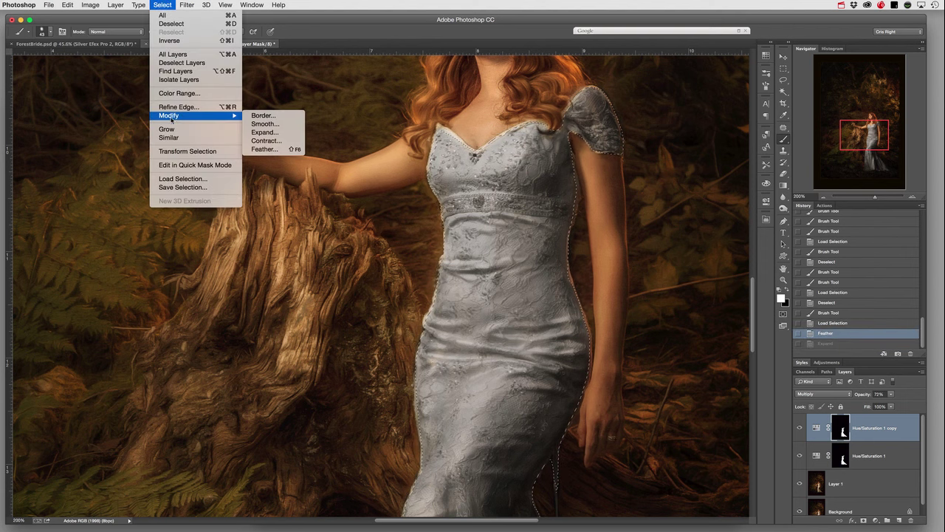
click(272, 134)
text(3)
click(571, 306)
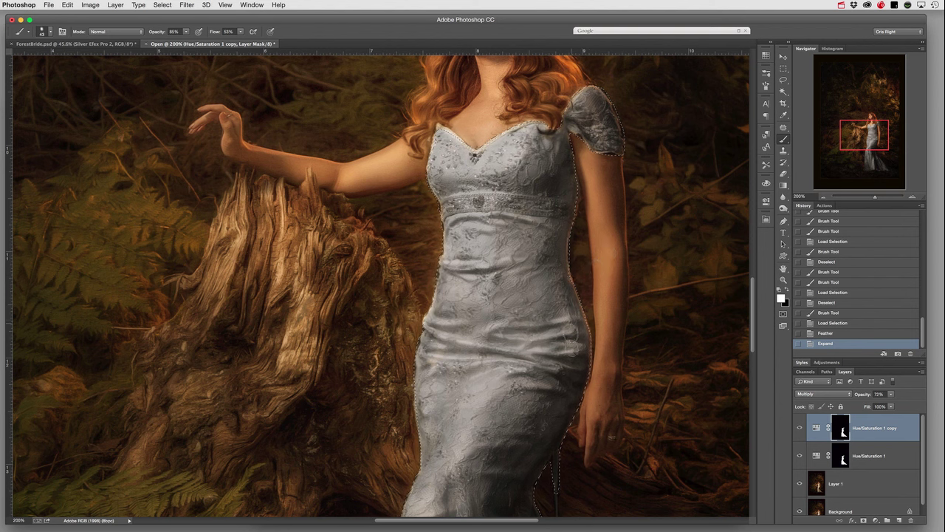
Step: Clear the dress selection and add a new empty Layer 2 above the adjustments
mouse_move(878, 136)
mouse_down()
mouse_move(879, 147)
mouse_move(880, 135)
mouse_up()
click(824, 196)
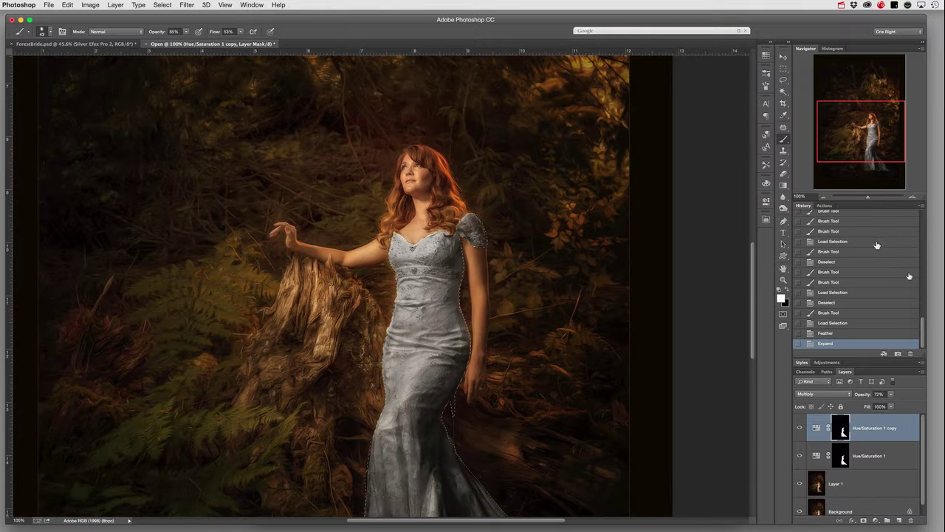
key(super+d)
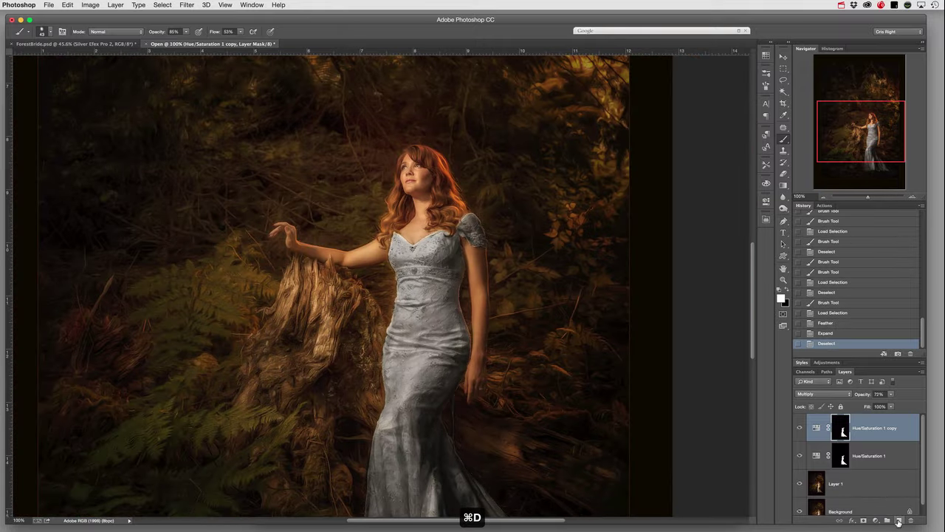
click(899, 521)
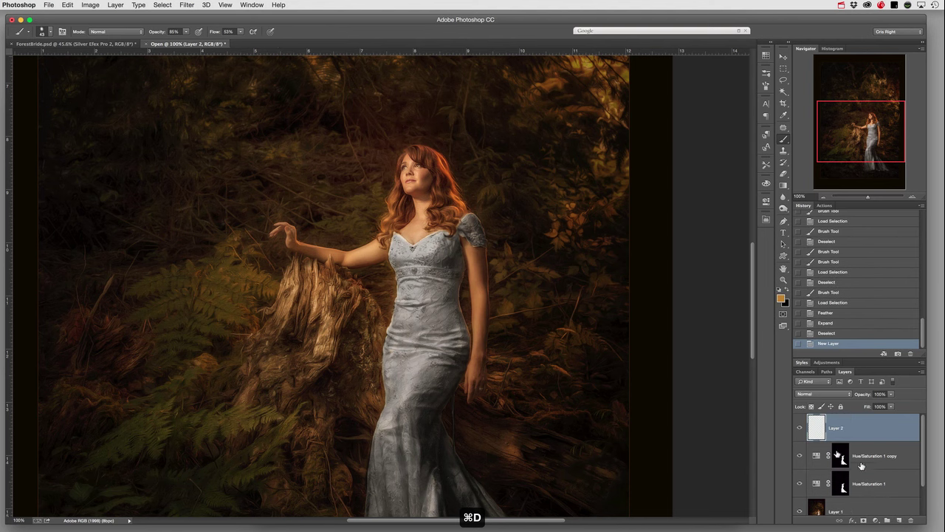
click(849, 395)
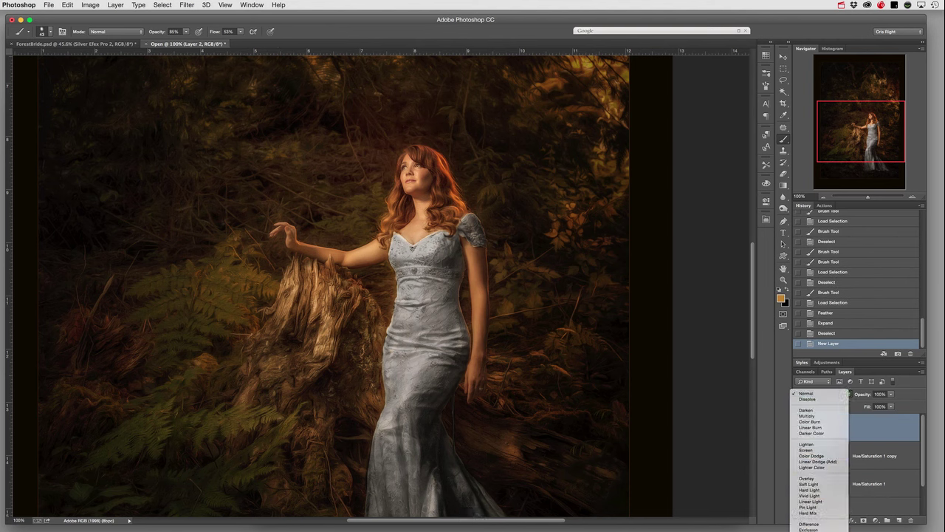
Step: Try Color blending on Layer 2, revert to Normal, and pick a gold brush colour
click(827, 493)
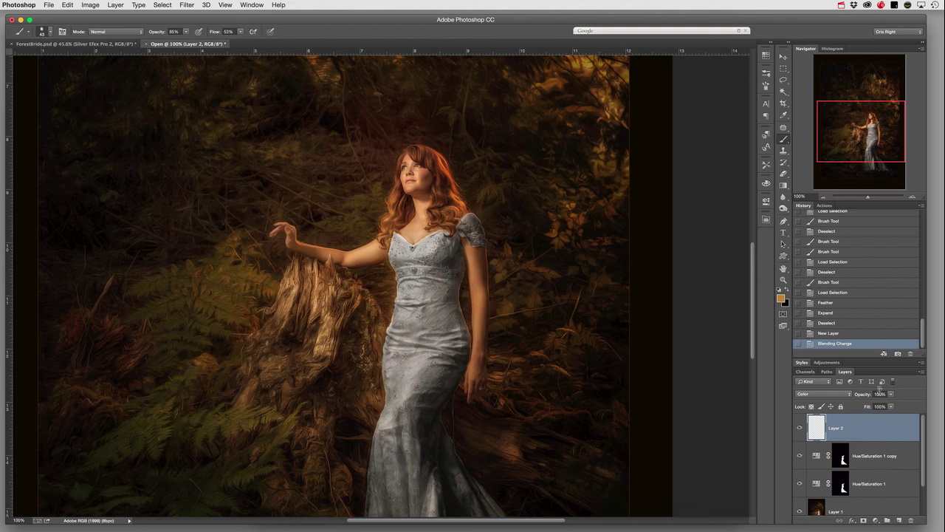
click(851, 395)
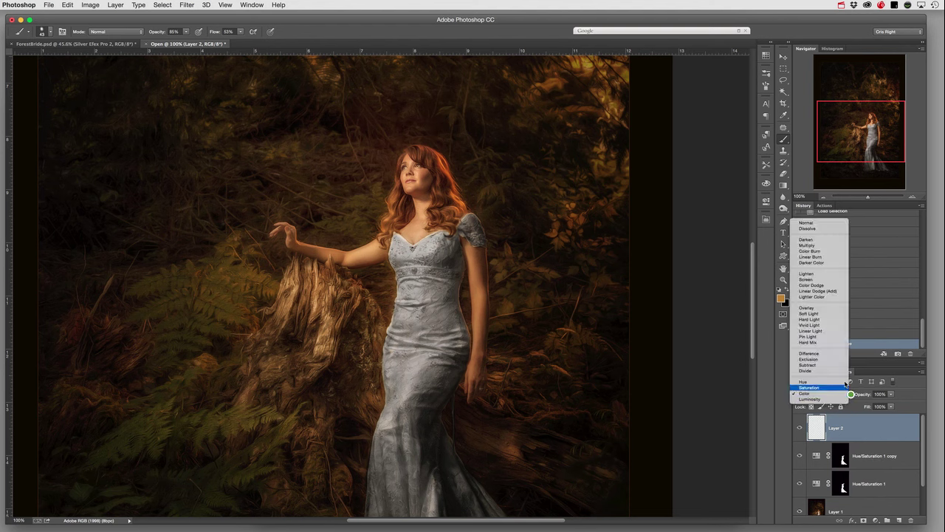
click(818, 223)
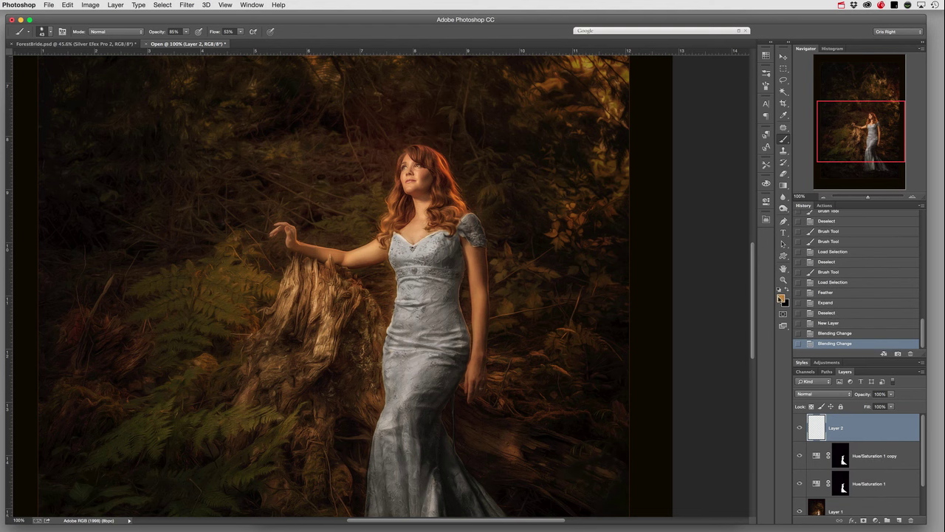
key(b)
click(780, 298)
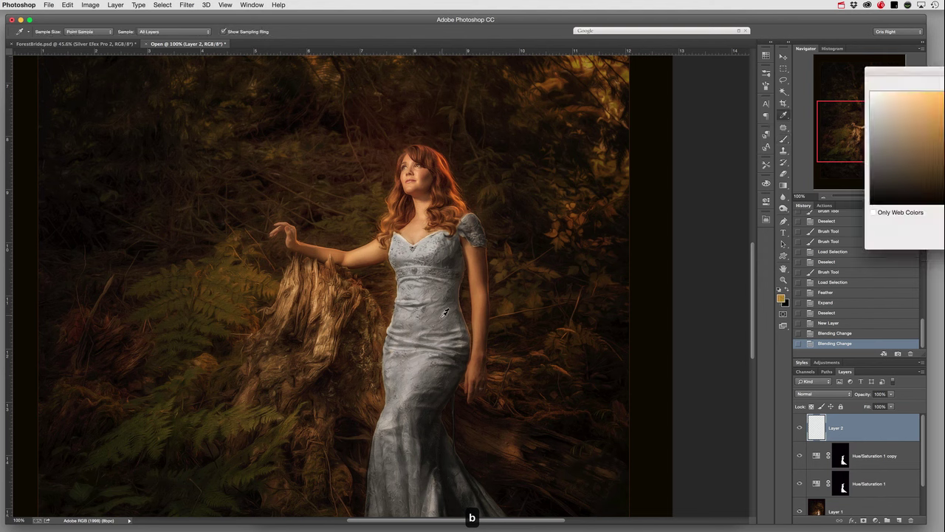
drag(937, 70, 757, 68)
click(780, 84)
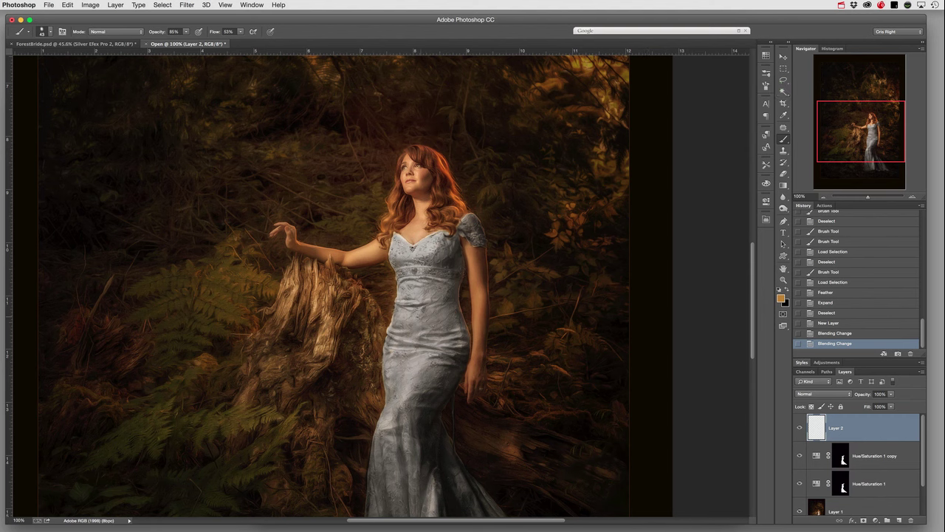
Step: Paint a trial gold patch on the dress waist and switch Layer 2 to Color blending
mouse_move(424, 319)
mouse_down()
mouse_move(433, 329)
mouse_move(429, 321)
mouse_move(418, 347)
mouse_move(420, 336)
mouse_up()
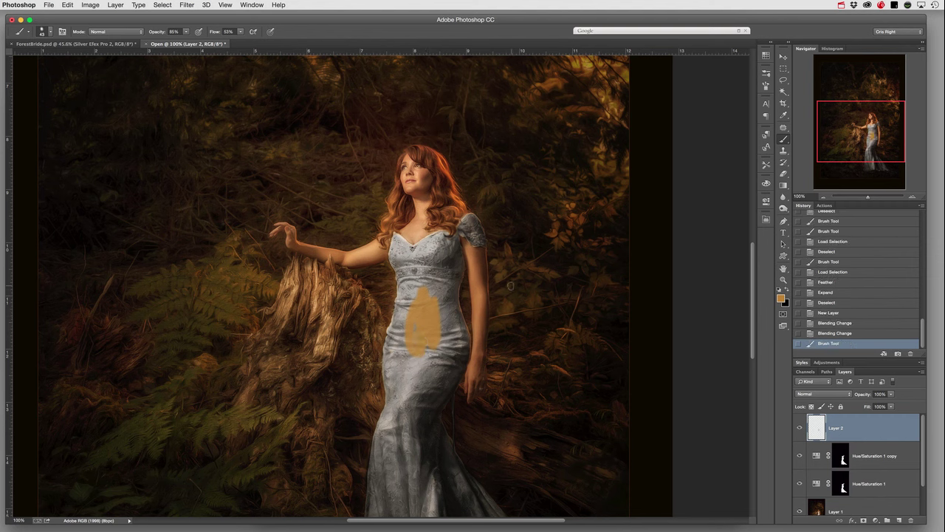
click(850, 395)
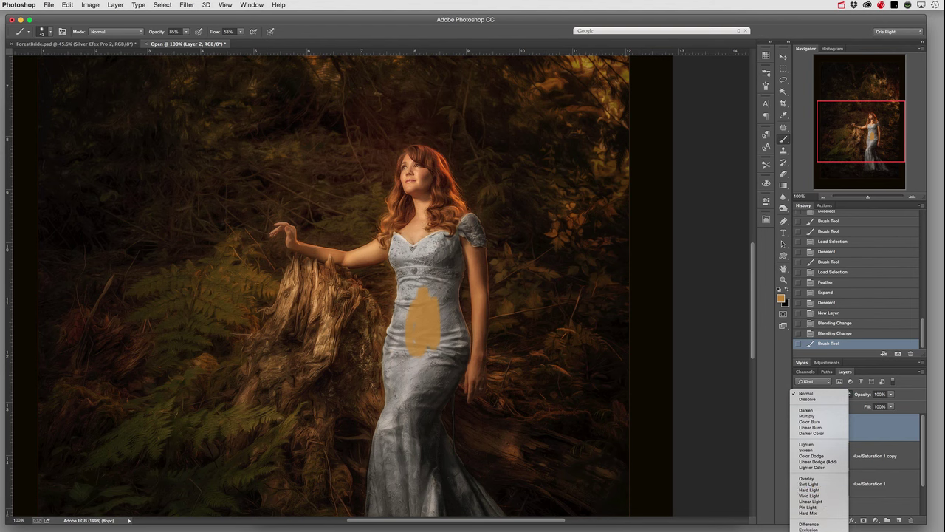
click(808, 526)
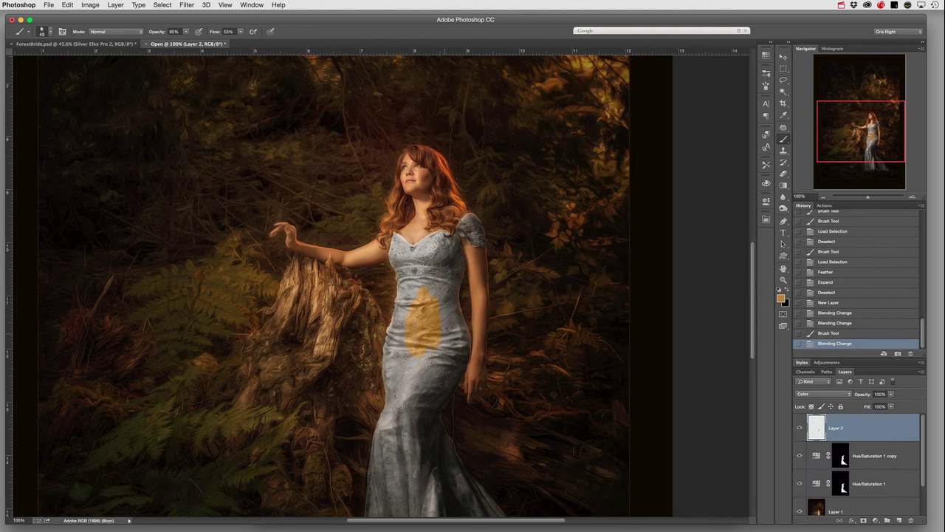
click(912, 199)
click(912, 199)
click(912, 199)
click(869, 138)
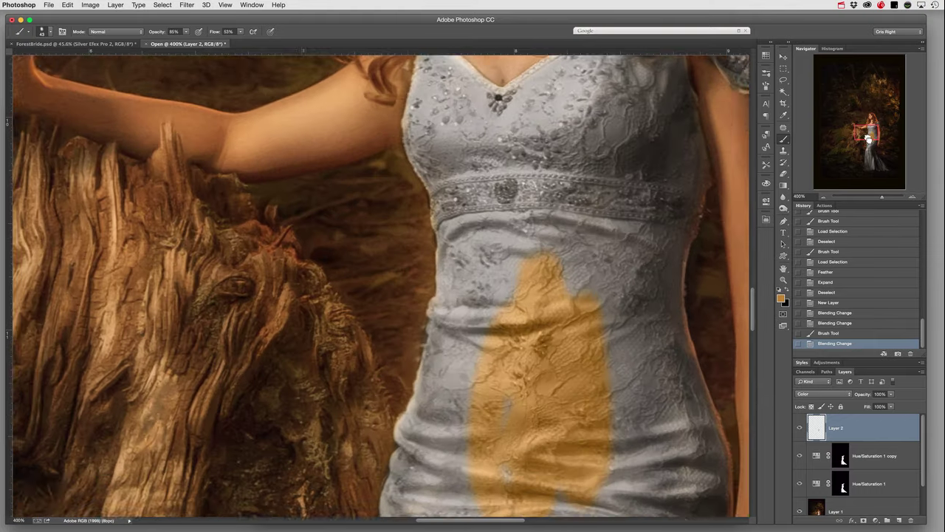
drag(869, 138, 870, 142)
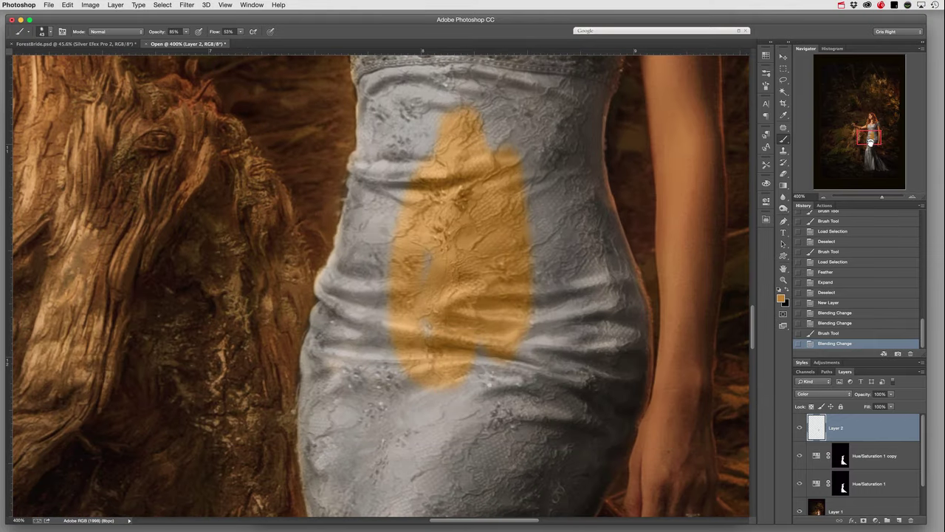
Step: Undo the trial stroke, set Layer 2 to Color, and load the dress mask as a selection
click(833, 324)
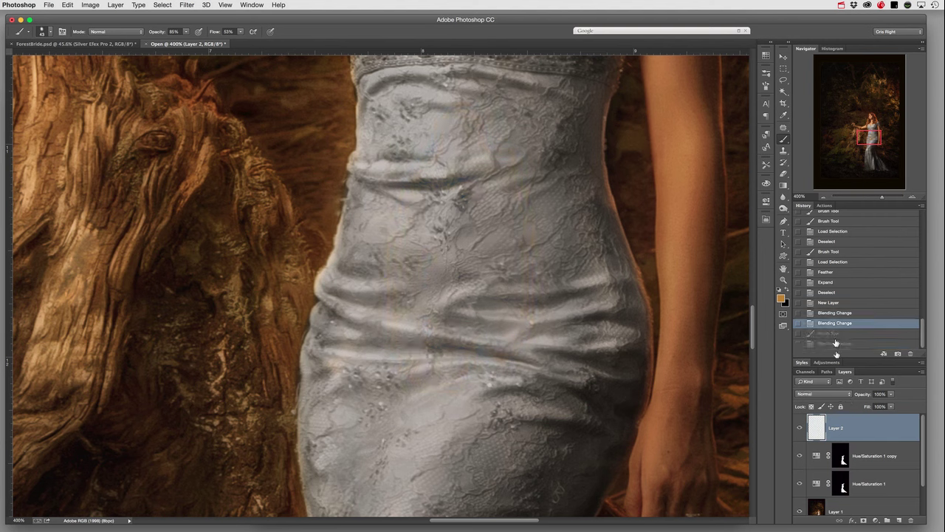
click(848, 397)
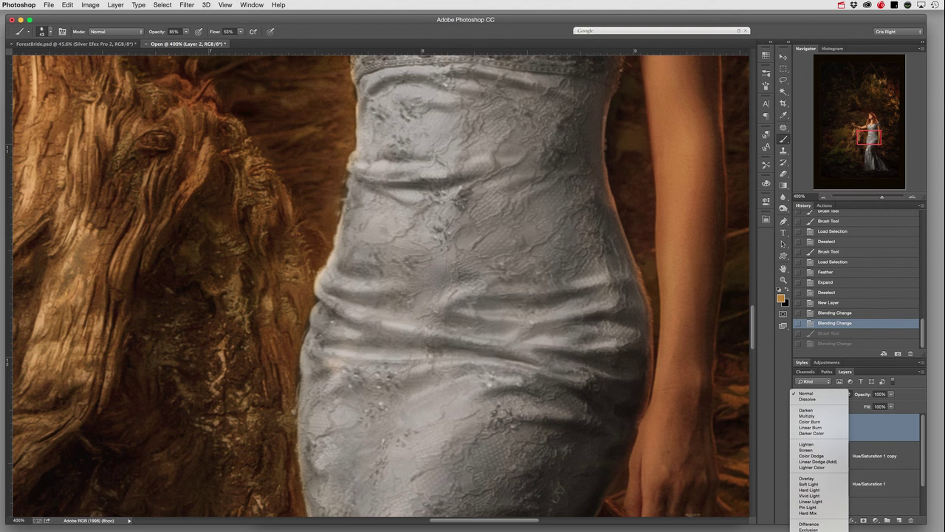
click(809, 524)
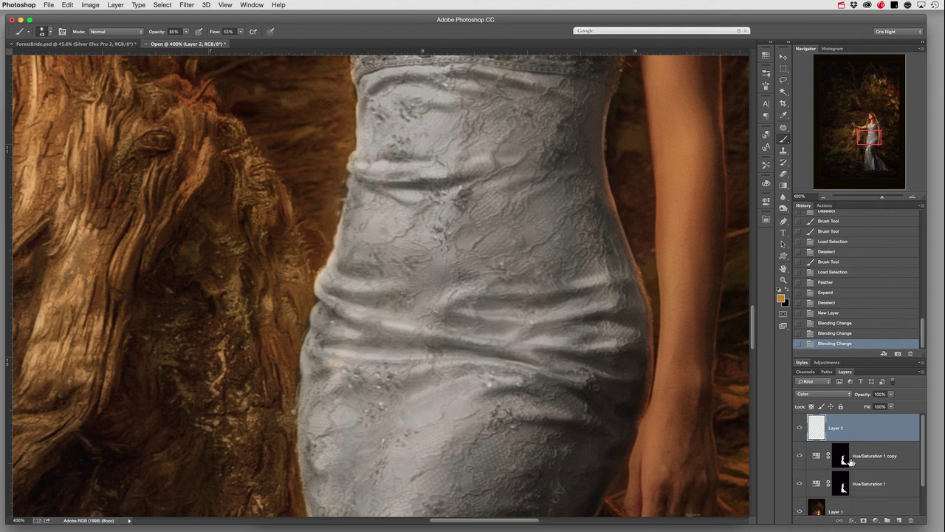
super+click(843, 456)
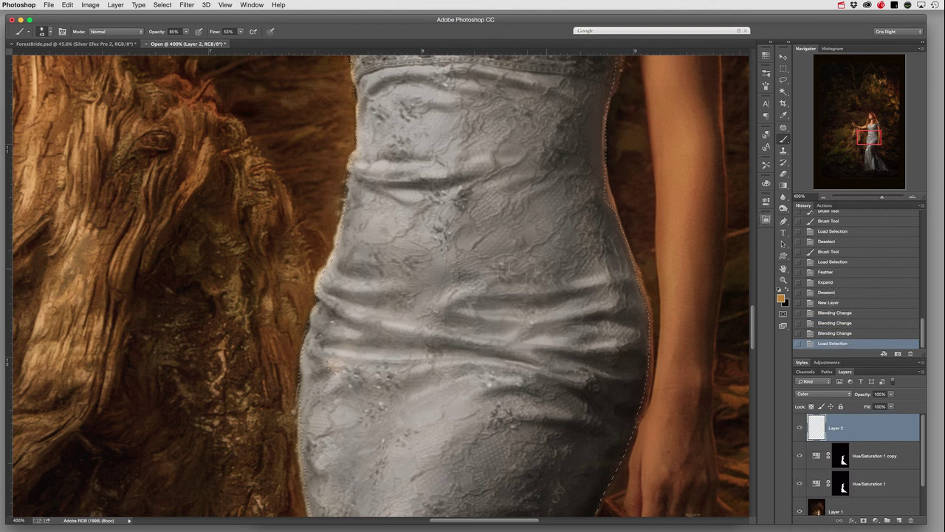
Step: Set the brush to about 102 px at 100% opacity
right_click(507, 272)
drag(570, 293, 584, 293)
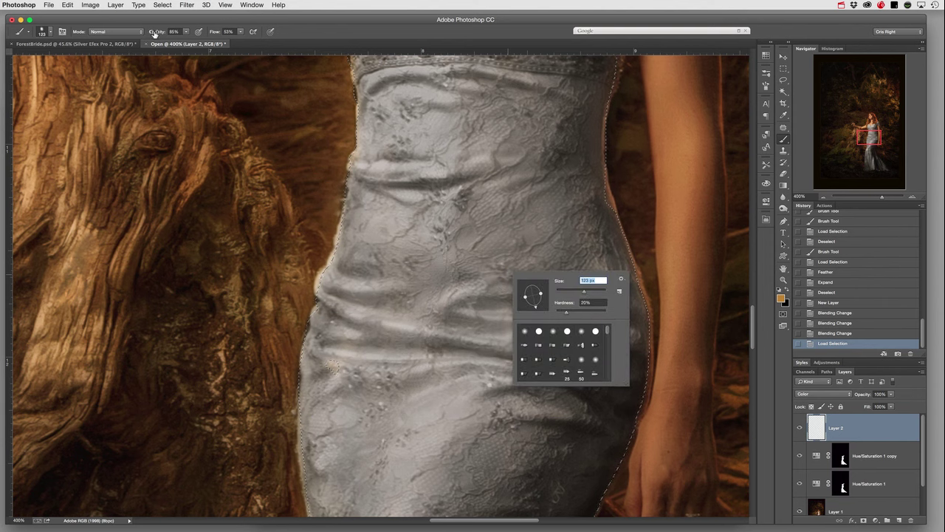
drag(155, 31, 205, 33)
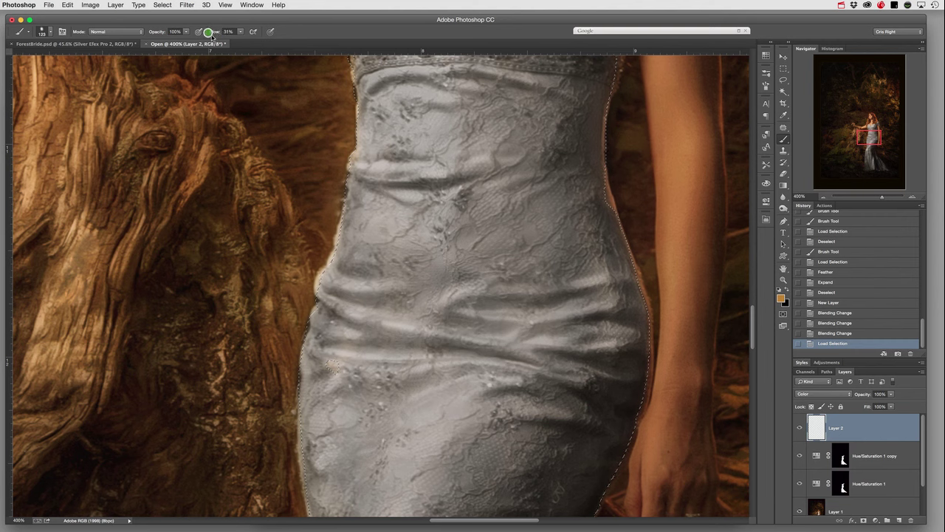
right_click(482, 298)
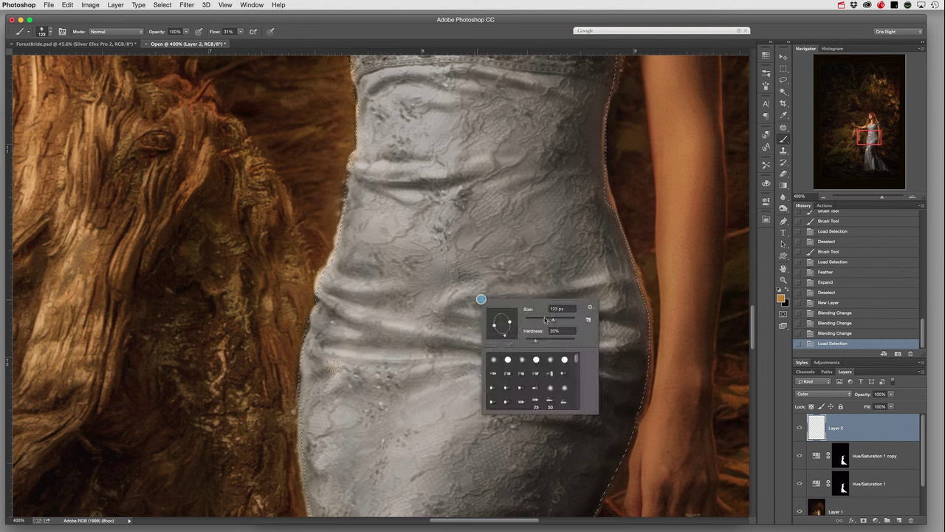
drag(554, 319, 549, 319)
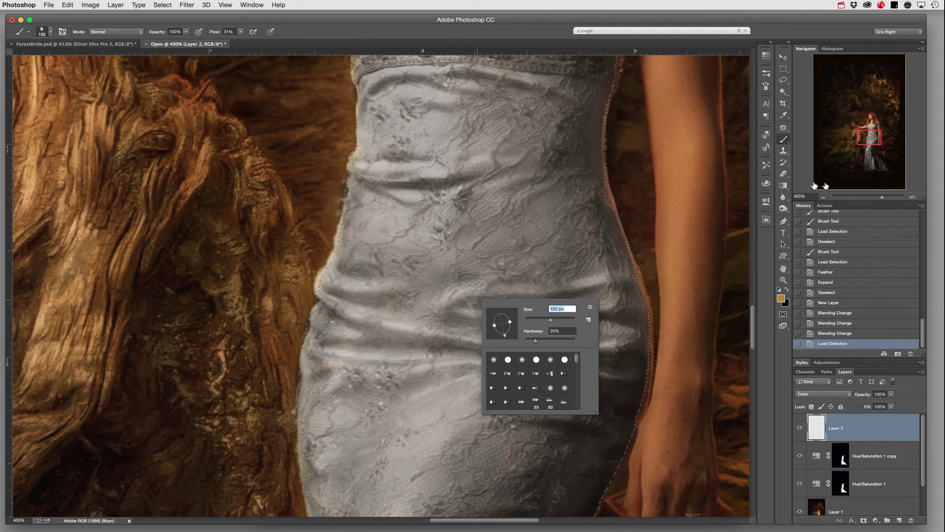
click(869, 141)
drag(869, 140, 870, 131)
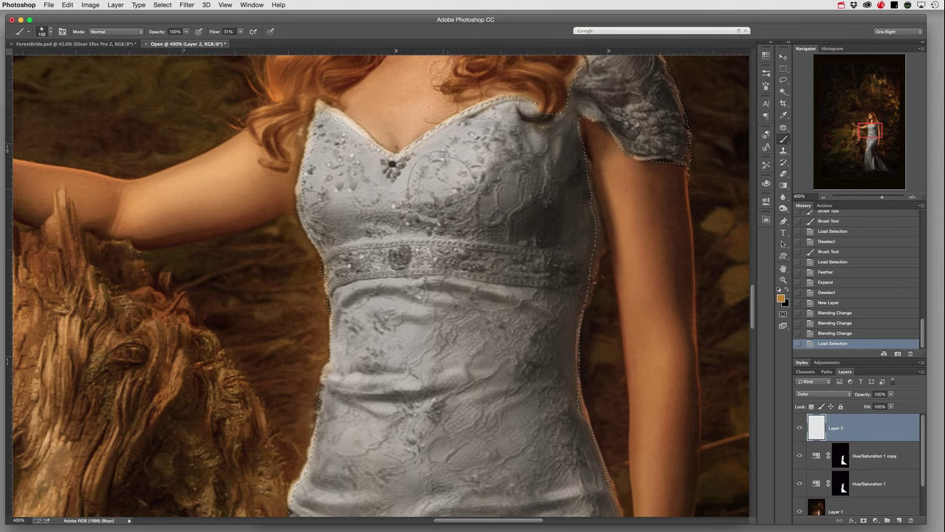
Step: Paint gold over the bodice, sleeve, waistband and upper skirt inside the selection
mouse_move(484, 218)
mouse_down()
mouse_move(417, 119)
mouse_move(340, 140)
mouse_up()
mouse_move(341, 332)
mouse_down()
mouse_move(406, 209)
mouse_move(357, 169)
mouse_move(322, 158)
mouse_move(323, 191)
mouse_move(349, 195)
mouse_move(462, 161)
mouse_move(558, 107)
mouse_move(573, 126)
mouse_move(613, 97)
mouse_up()
mouse_move(686, 125)
mouse_down()
mouse_move(658, 142)
mouse_move(515, 130)
mouse_move(336, 207)
mouse_move(299, 189)
mouse_move(357, 195)
mouse_move(379, 324)
mouse_move(465, 269)
mouse_move(468, 208)
mouse_move(406, 296)
mouse_move(514, 255)
mouse_move(539, 197)
mouse_move(566, 263)
mouse_up()
mouse_move(448, 396)
mouse_down()
mouse_move(347, 435)
mouse_move(561, 350)
mouse_up()
mouse_move(572, 517)
mouse_down()
mouse_move(590, 487)
mouse_move(393, 453)
mouse_move(397, 480)
mouse_move(330, 416)
mouse_move(330, 504)
mouse_move(454, 463)
mouse_move(556, 468)
mouse_move(481, 383)
mouse_move(437, 482)
mouse_move(531, 443)
mouse_move(477, 232)
mouse_move(408, 193)
mouse_move(369, 220)
mouse_move(337, 157)
mouse_move(470, 332)
mouse_up()
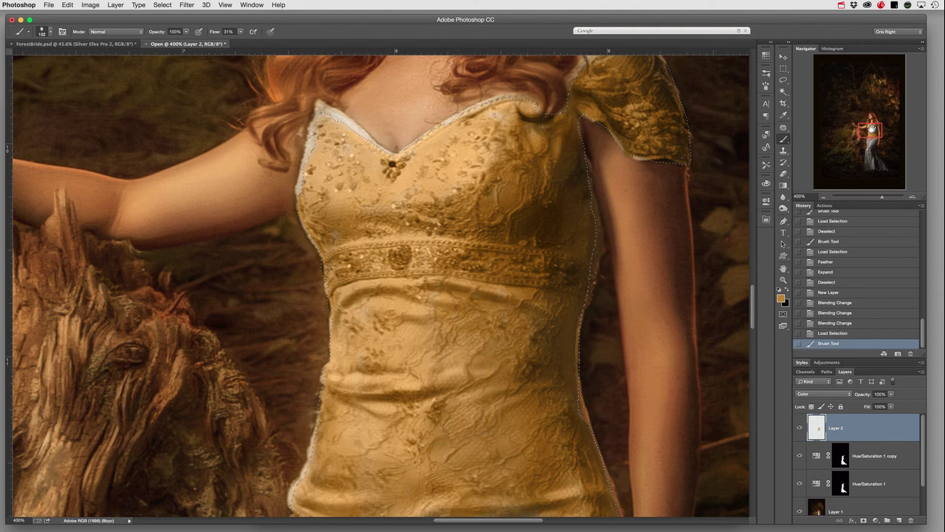
scroll(470, 331, down, 10)
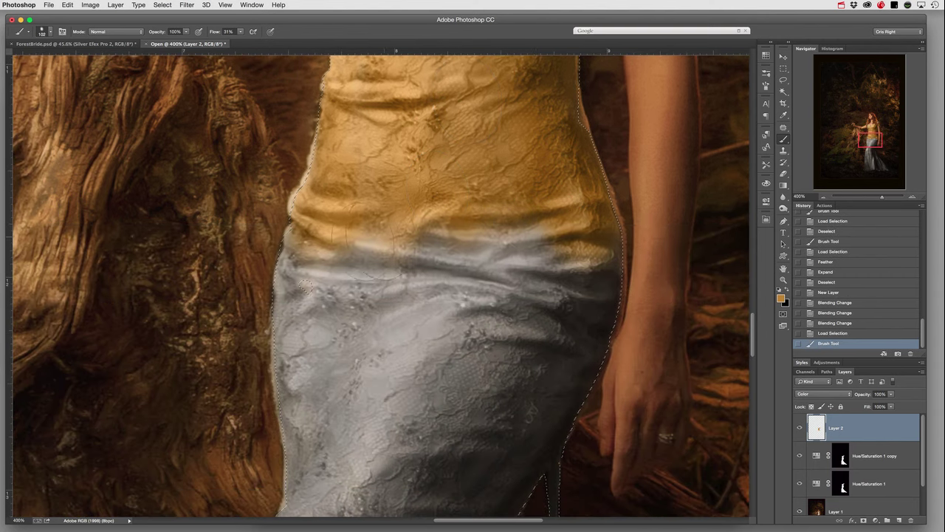
mouse_move(317, 278)
mouse_down()
mouse_move(392, 295)
mouse_move(435, 332)
mouse_move(518, 311)
mouse_move(587, 272)
mouse_up()
mouse_move(451, 445)
mouse_down()
mouse_move(356, 325)
mouse_move(314, 429)
mouse_move(306, 336)
mouse_move(322, 393)
mouse_move(369, 410)
mouse_move(415, 411)
mouse_move(331, 239)
mouse_move(326, 332)
mouse_up()
scroll(335, 259, down, 5)
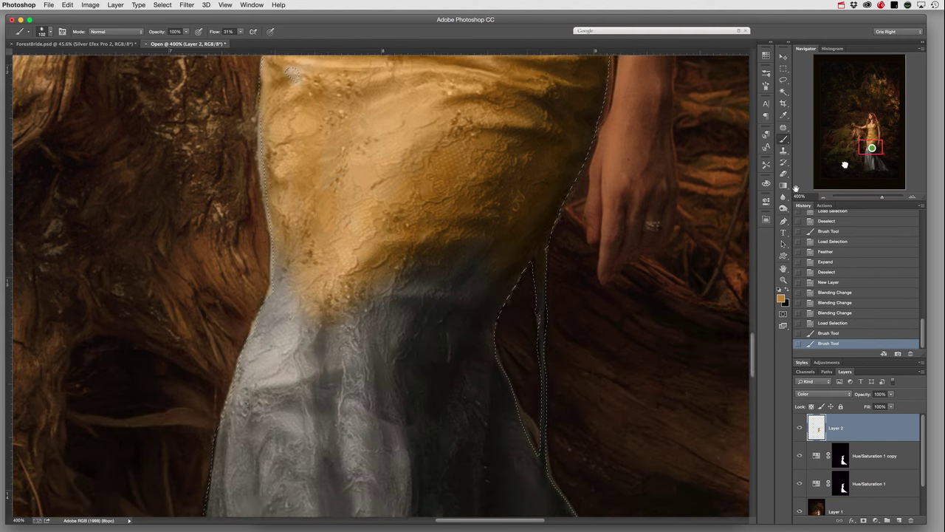
drag(336, 258, 353, 279)
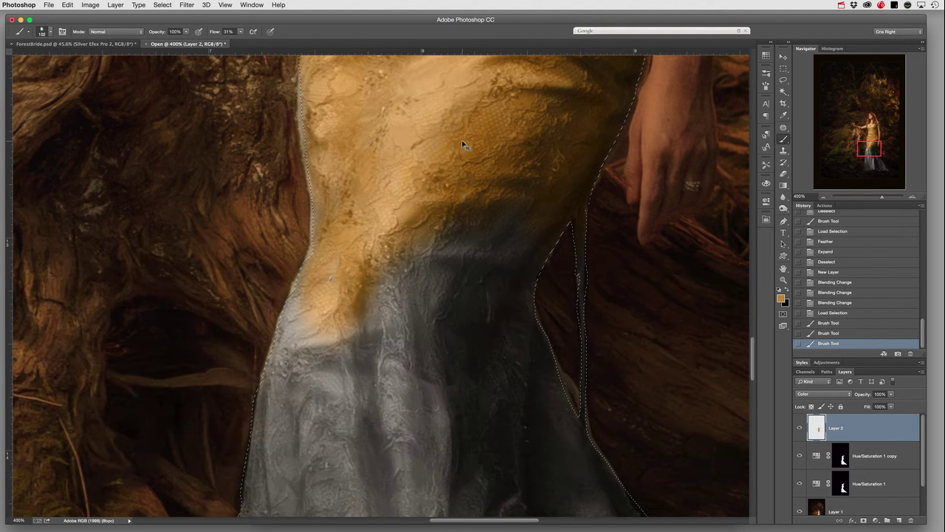
key(super+0)
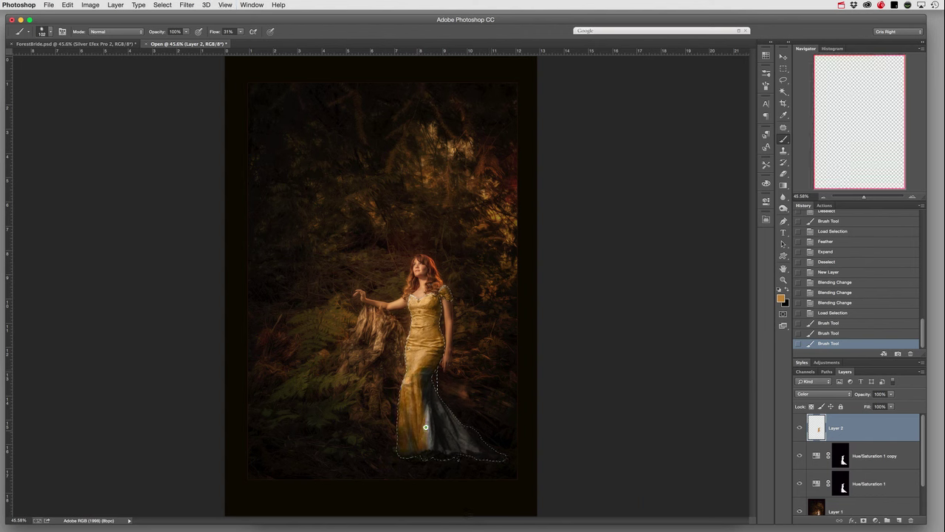
Step: Brush gold over the lower skirt and hem, then release the dress selection
mouse_move(425, 427)
mouse_down()
mouse_move(466, 450)
mouse_move(500, 452)
mouse_move(426, 441)
mouse_up()
mouse_move(412, 392)
mouse_down()
mouse_move(410, 357)
mouse_move(424, 326)
mouse_move(415, 391)
mouse_up()
key(super+d)
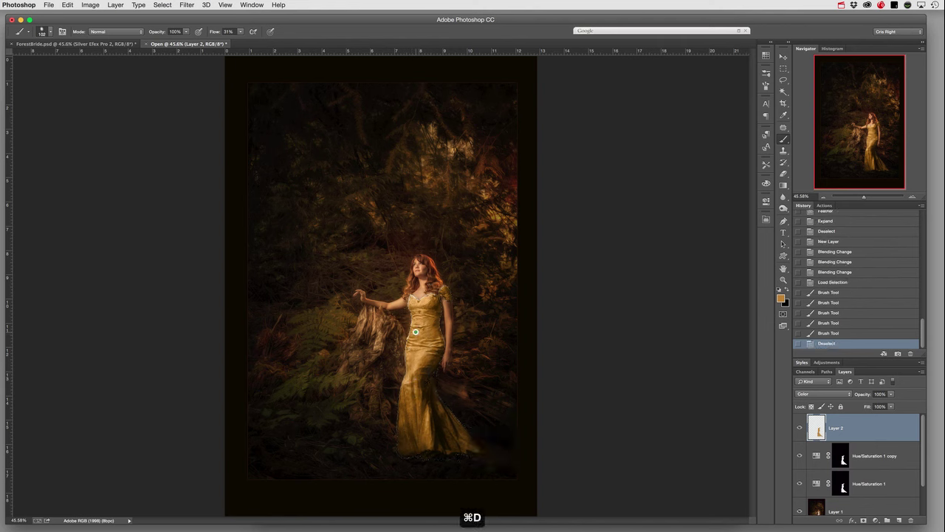
Step: Zoom in on the bodice and face and shrink the brush for detail work
click(416, 333)
click(914, 197)
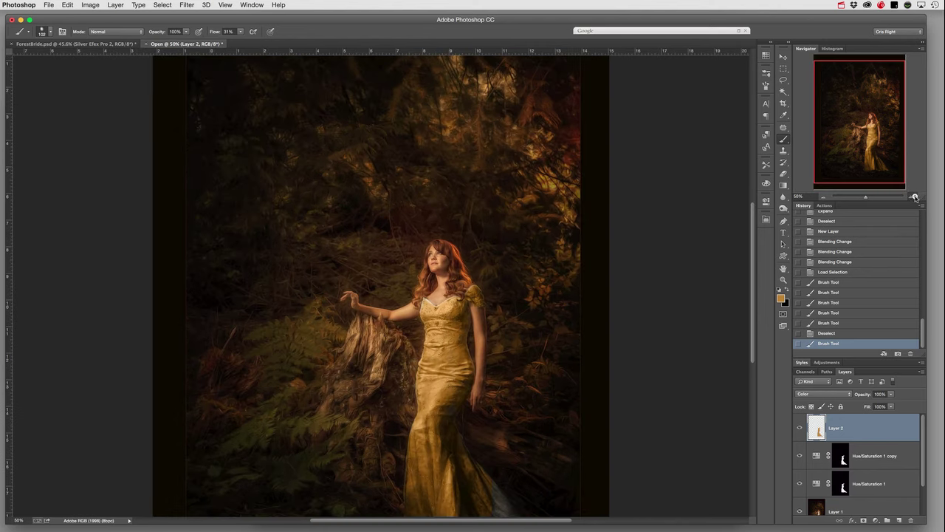
click(915, 198)
click(914, 197)
click(914, 198)
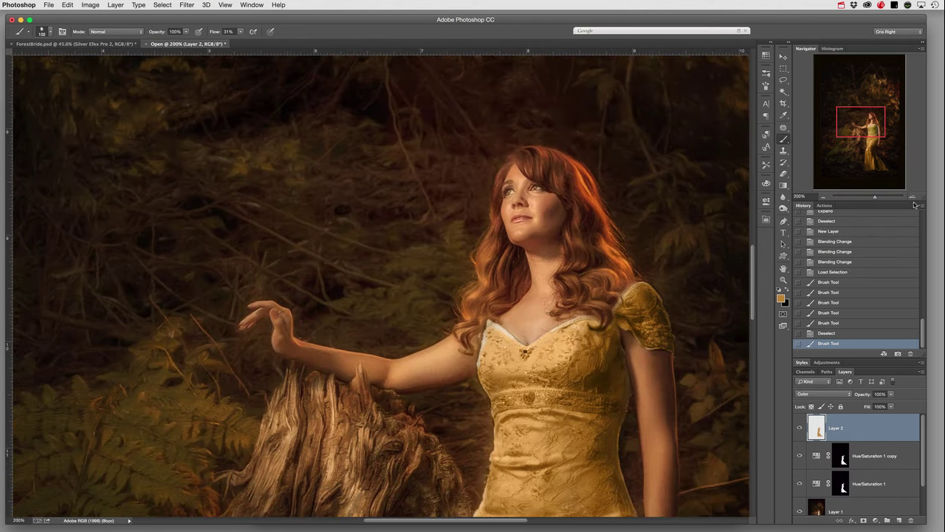
click(914, 198)
click(864, 127)
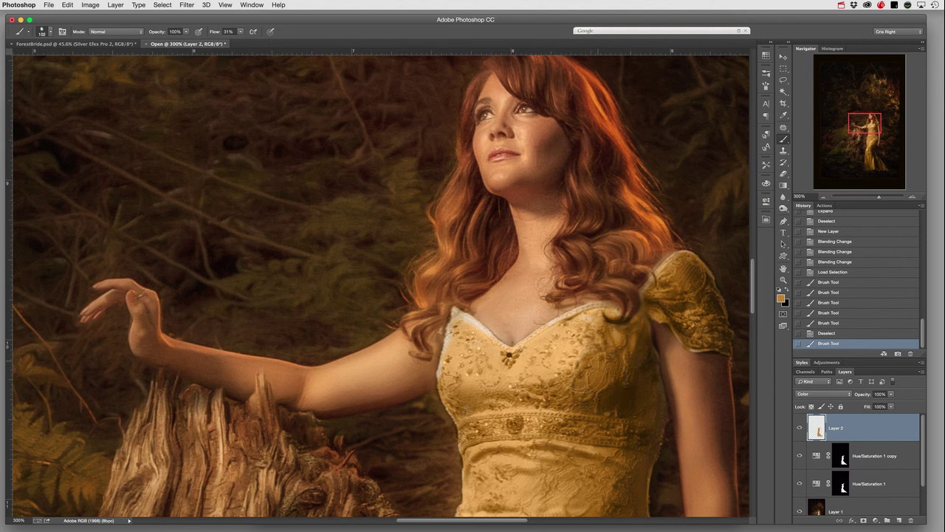
right_click(582, 359)
drag(629, 378, 623, 378)
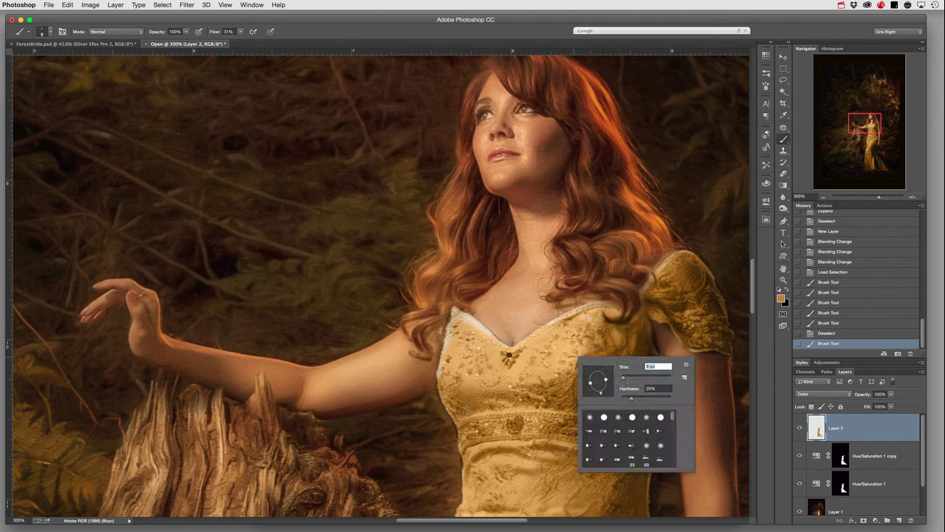
click(556, 323)
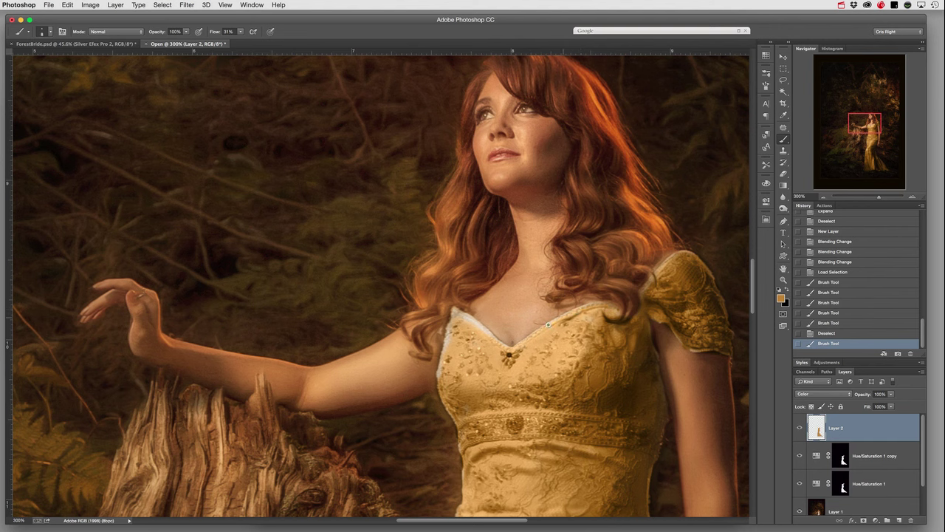
Step: Paint gold along the neckline, bodice edge and shoulder
click(515, 347)
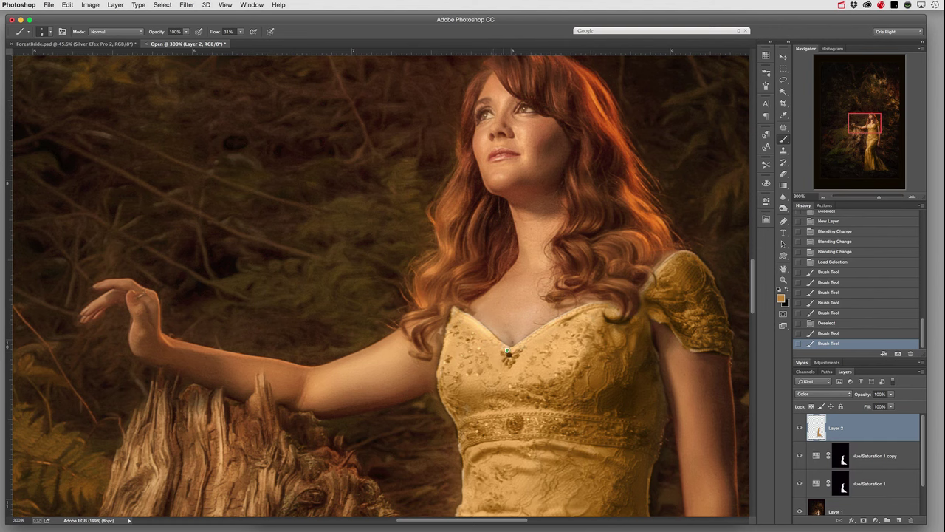
drag(511, 349, 520, 355)
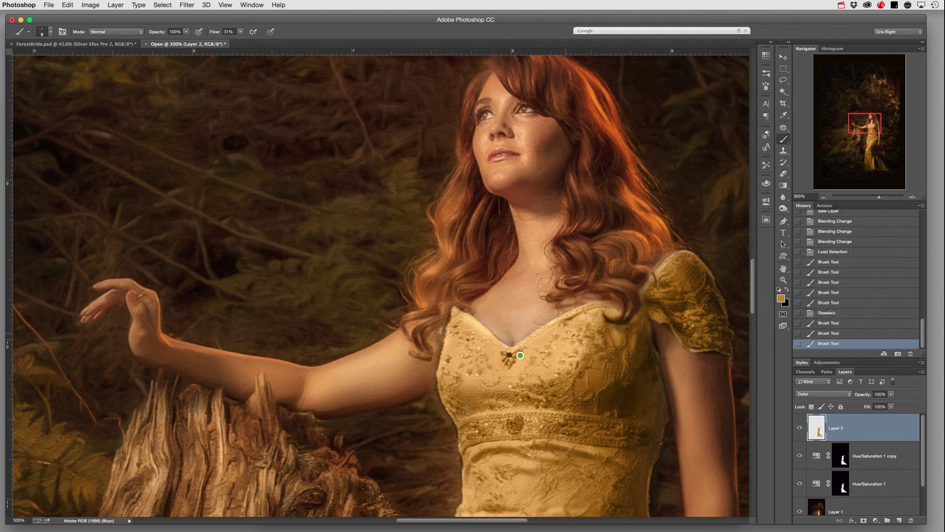
click(572, 314)
click(662, 272)
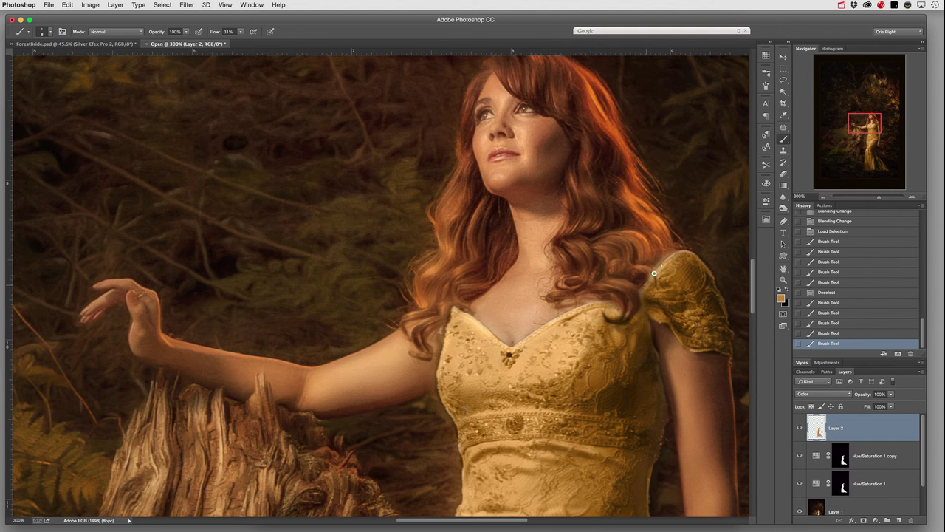
click(652, 282)
scroll(503, 446, down, 8)
scroll(477, 332, right, 4)
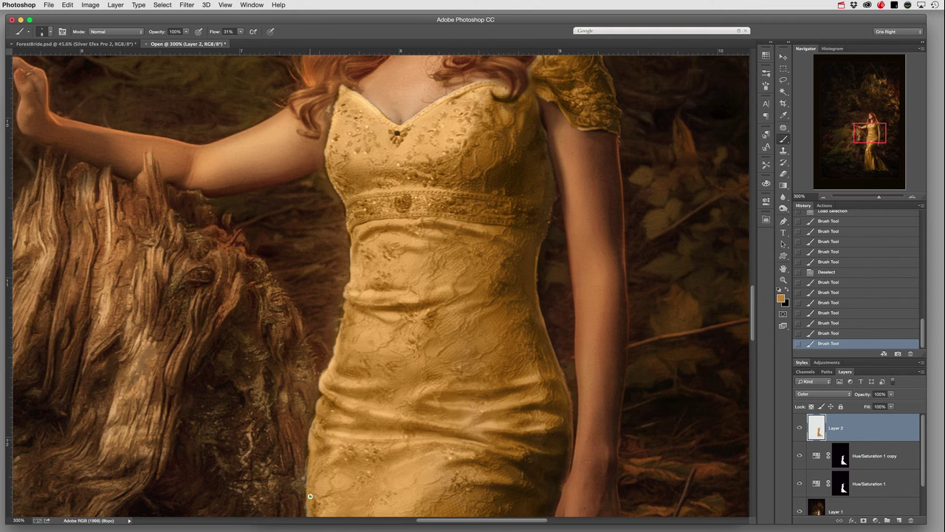
Step: Enlarge the brush for painting the lower skirt
scroll(387, 295, down, 6)
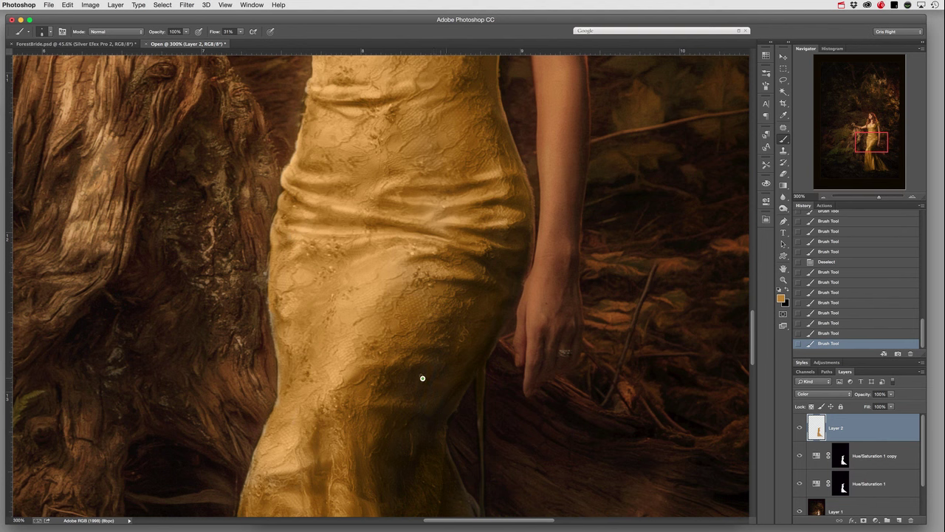
right_click(422, 378)
click(423, 378)
right_click(423, 379)
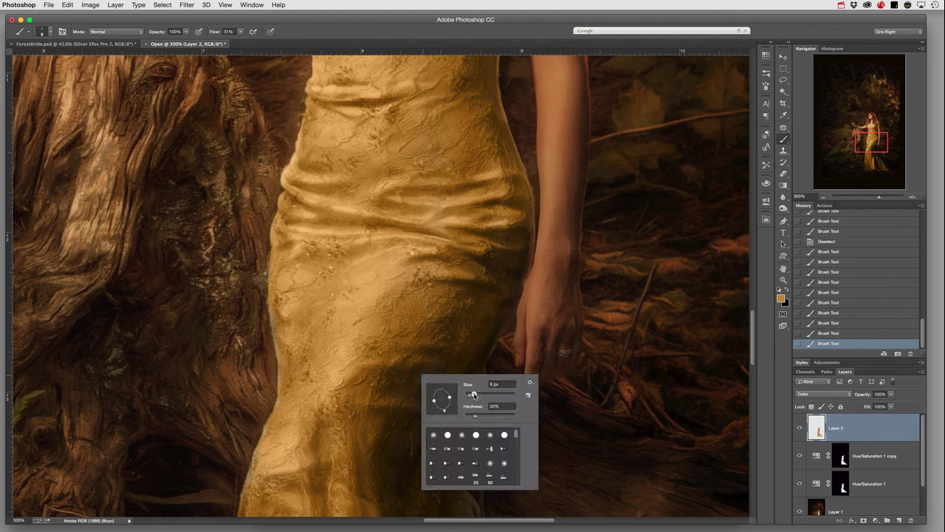
drag(473, 395, 484, 395)
click(433, 348)
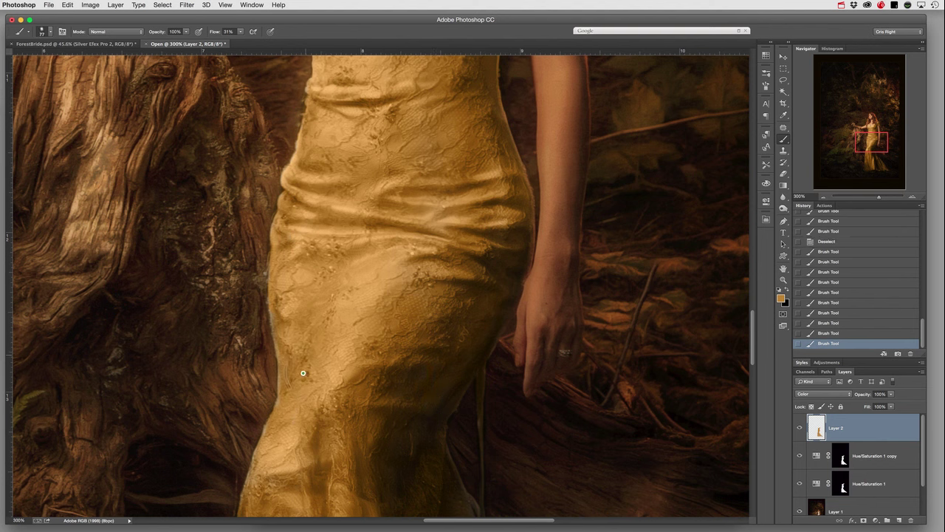
Step: Paint gold along both skirt edges to the hem, across the middle and remaining parts
mouse_move(303, 373)
mouse_down()
mouse_move(290, 315)
mouse_move(292, 383)
mouse_move(274, 484)
mouse_move(370, 474)
mouse_move(416, 487)
mouse_move(428, 477)
mouse_move(426, 448)
mouse_move(404, 423)
mouse_move(387, 451)
mouse_up()
drag(392, 407, 380, 257)
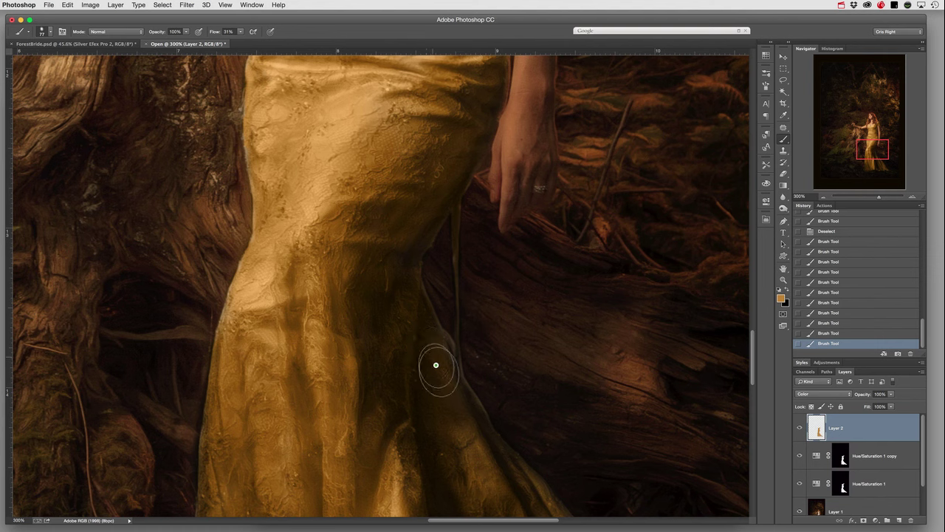
mouse_move(436, 365)
mouse_down()
mouse_move(422, 332)
mouse_move(484, 450)
mouse_move(443, 369)
mouse_up()
mouse_move(304, 192)
mouse_down()
mouse_move(330, 266)
mouse_move(391, 242)
mouse_up()
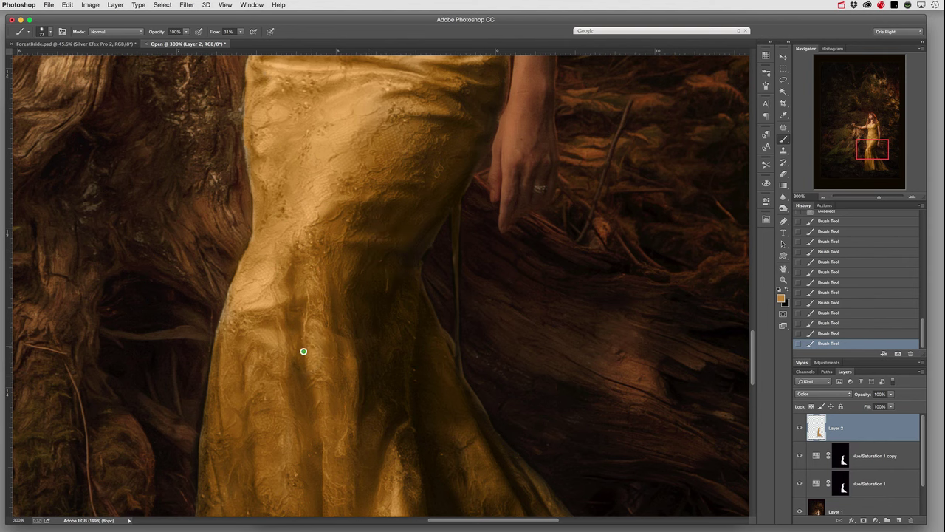
click(823, 198)
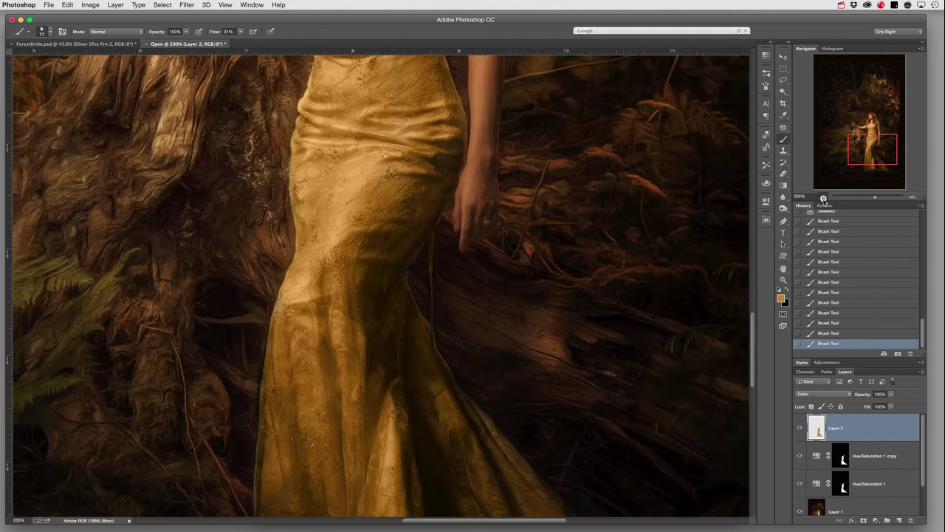
click(824, 197)
click(823, 198)
drag(880, 164, 880, 148)
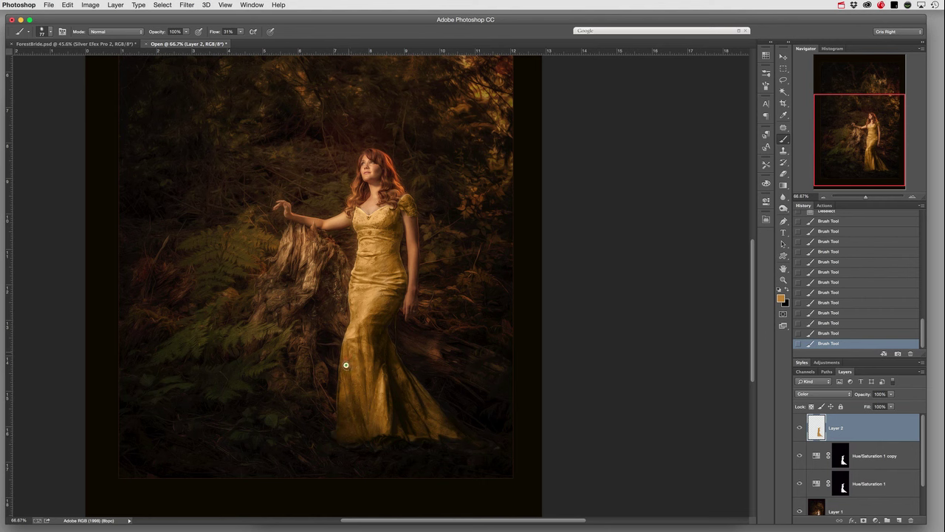
mouse_move(346, 364)
mouse_down()
mouse_move(347, 423)
mouse_move(386, 386)
mouse_up()
Step: Add a layer mask to Layer 2 and paint black on it to hide stray gold
click(864, 519)
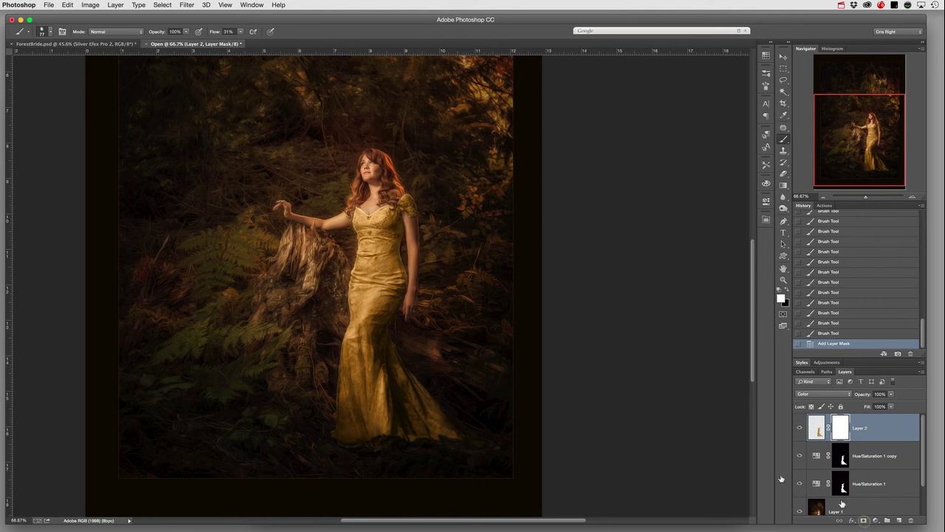
click(787, 293)
mouse_move(426, 400)
mouse_down()
mouse_move(424, 377)
mouse_move(444, 408)
mouse_move(439, 399)
mouse_up()
Step: Target Layer 2's pixels and set the foreground to darker gold #996f20 for brushing
click(817, 428)
click(781, 297)
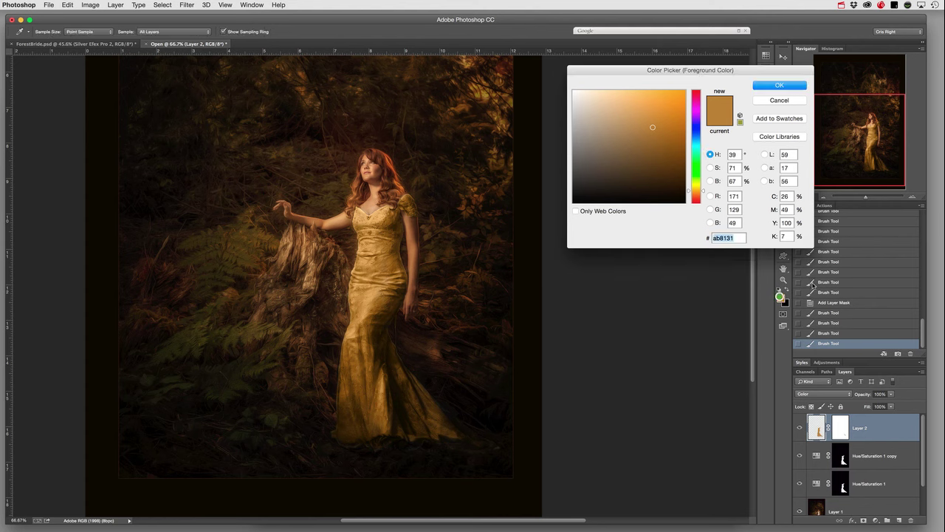
click(662, 135)
click(791, 88)
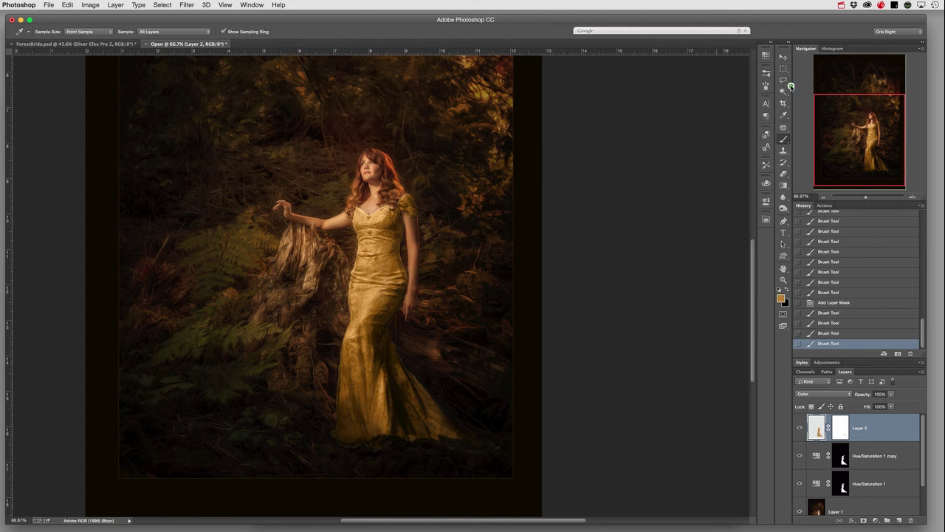
key(b)
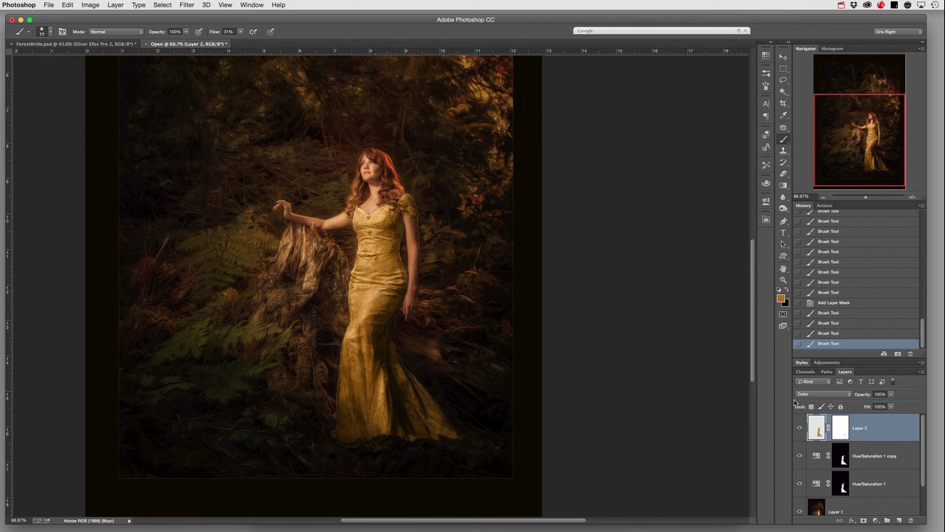
Step: Load the gown outline from the Hue/Saturation mask and brush fresh gold over the bodice
super+click(816, 429)
mouse_move(386, 302)
mouse_down()
mouse_move(378, 372)
mouse_move(392, 413)
mouse_up()
click(360, 270)
drag(368, 305, 365, 317)
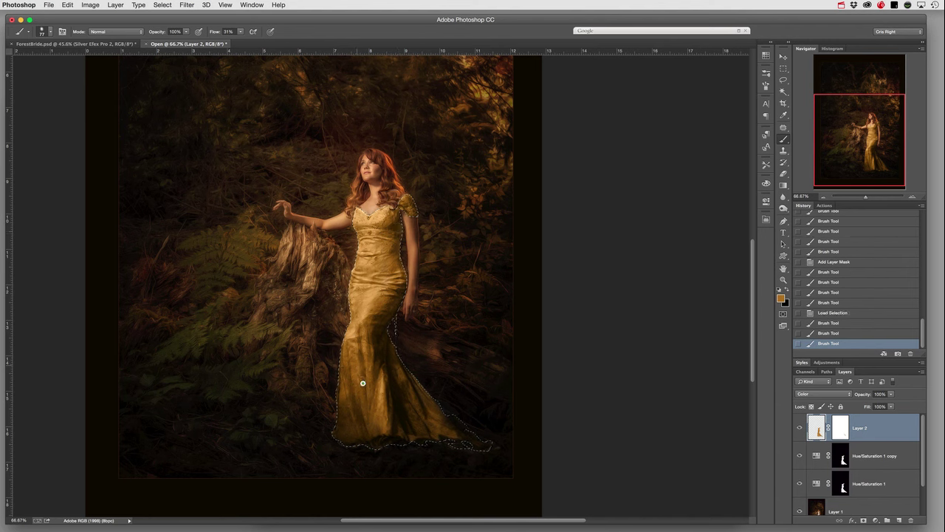
click(374, 254)
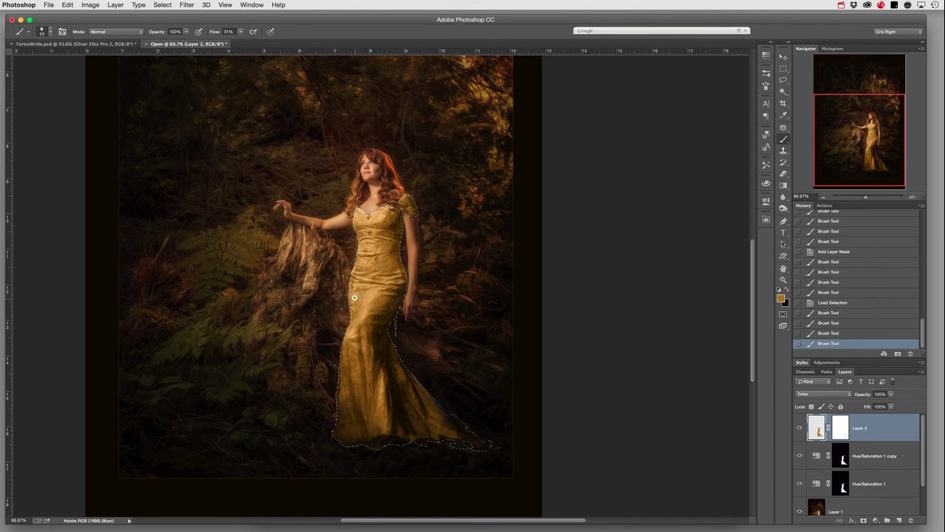
Step: Add a final gold stroke to the bodice and drop the selection
drag(374, 268, 385, 259)
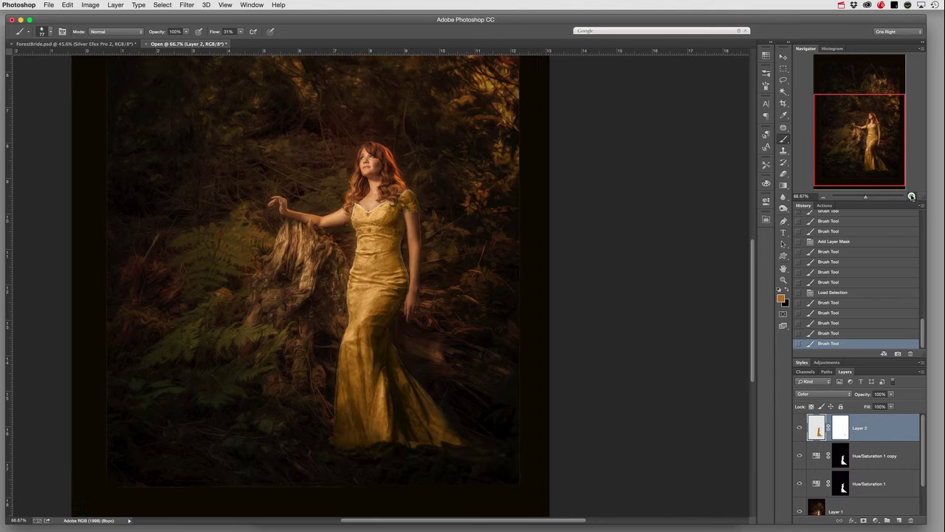
click(911, 196)
key(super+d)
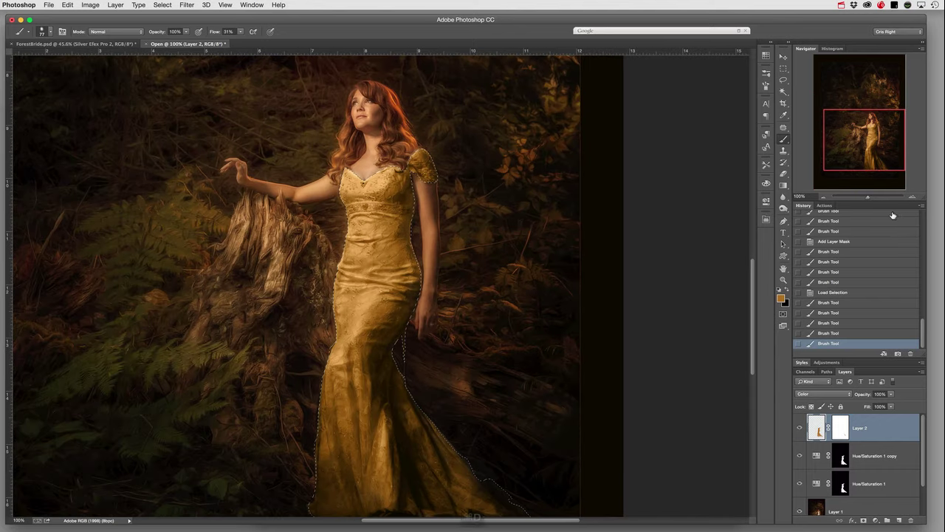
click(823, 197)
click(824, 197)
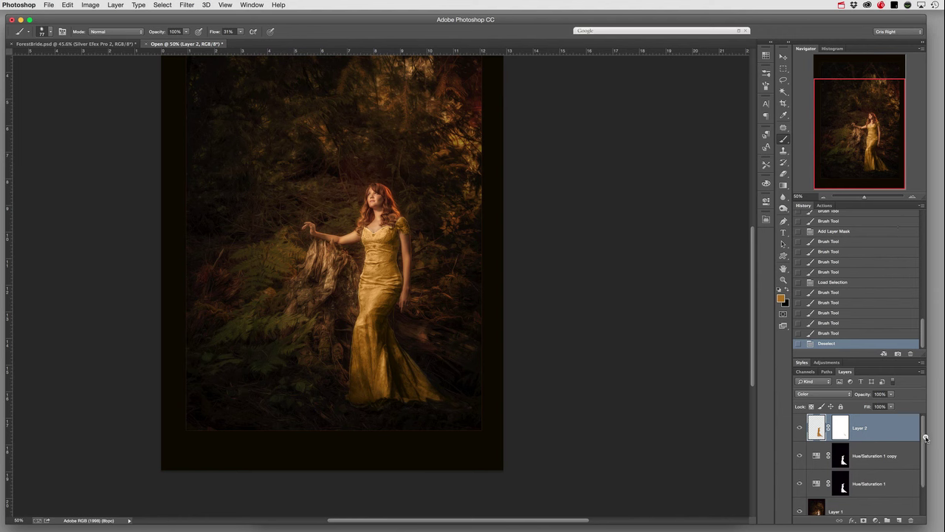
Step: Toggle layer visibility to compare, set Layer 2 opacity to 89%, then hide Layer 2
drag(926, 438, 924, 485)
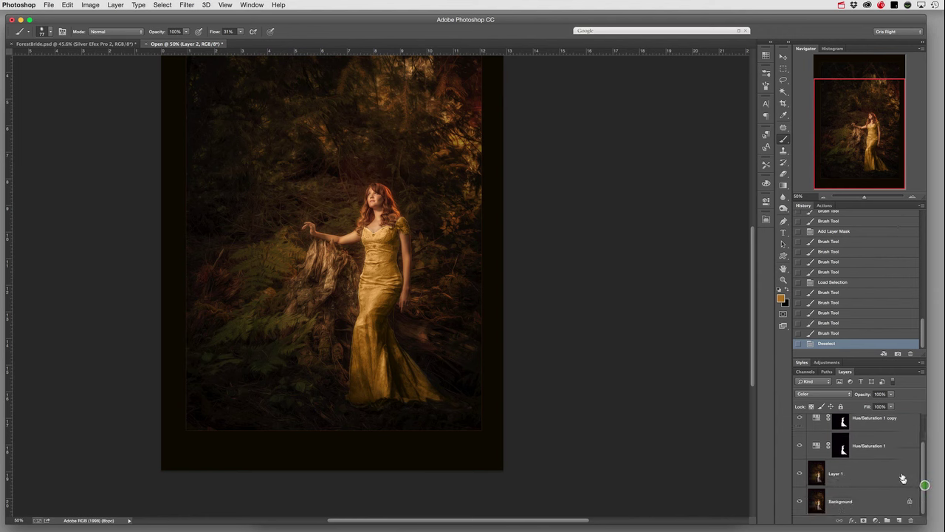
alt+click(800, 501)
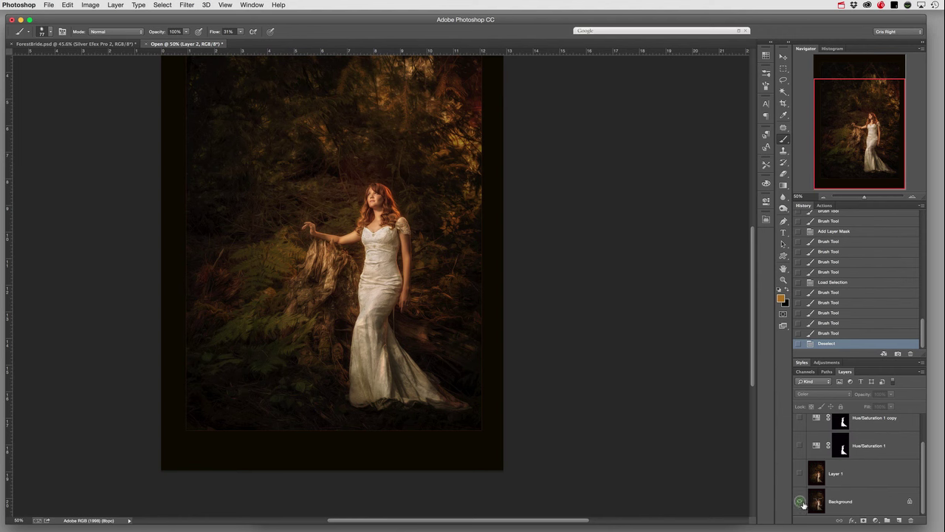
click(799, 474)
click(799, 446)
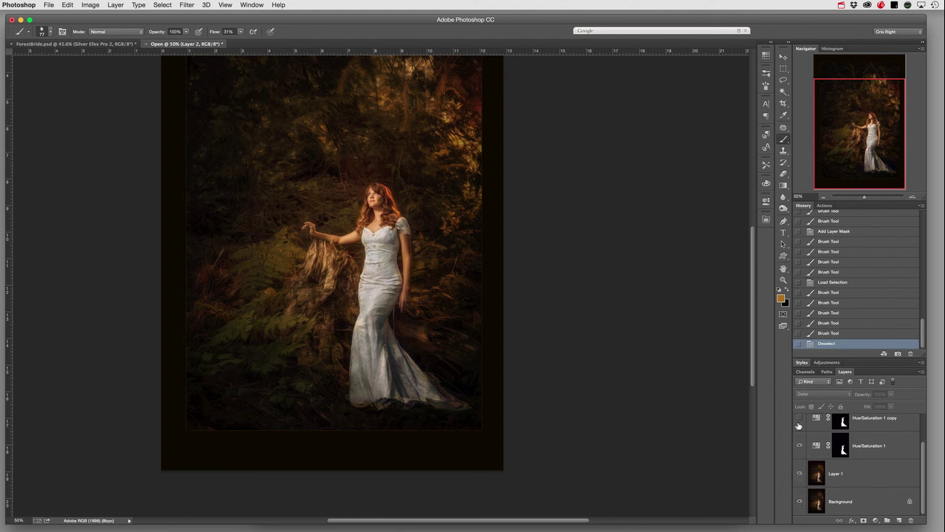
click(800, 418)
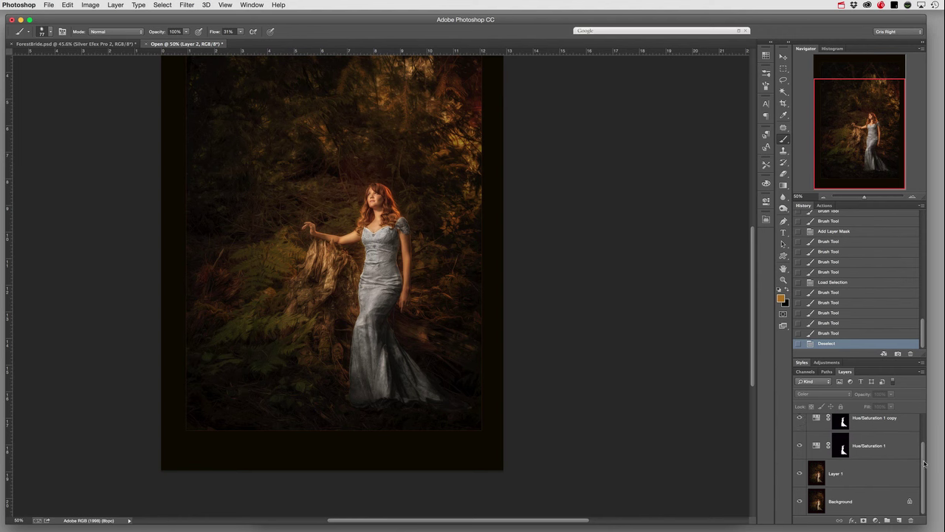
drag(924, 463, 924, 434)
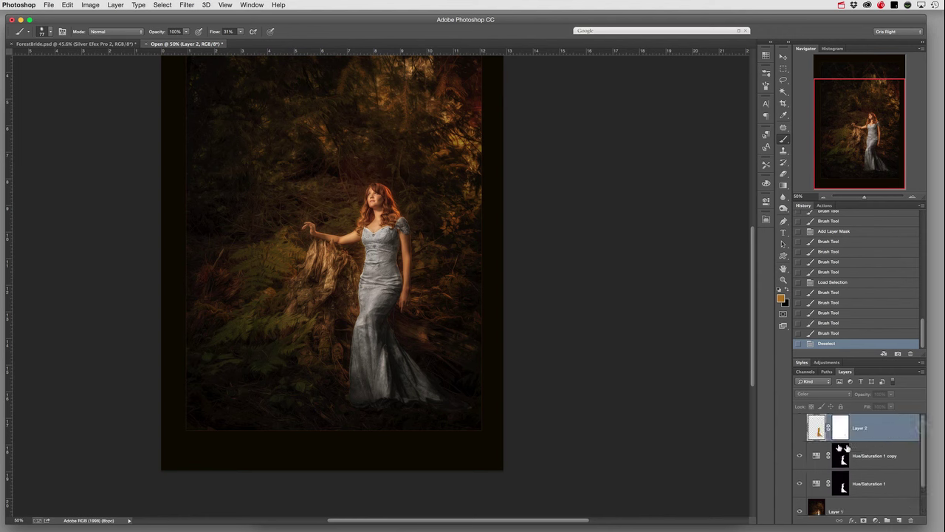
click(799, 428)
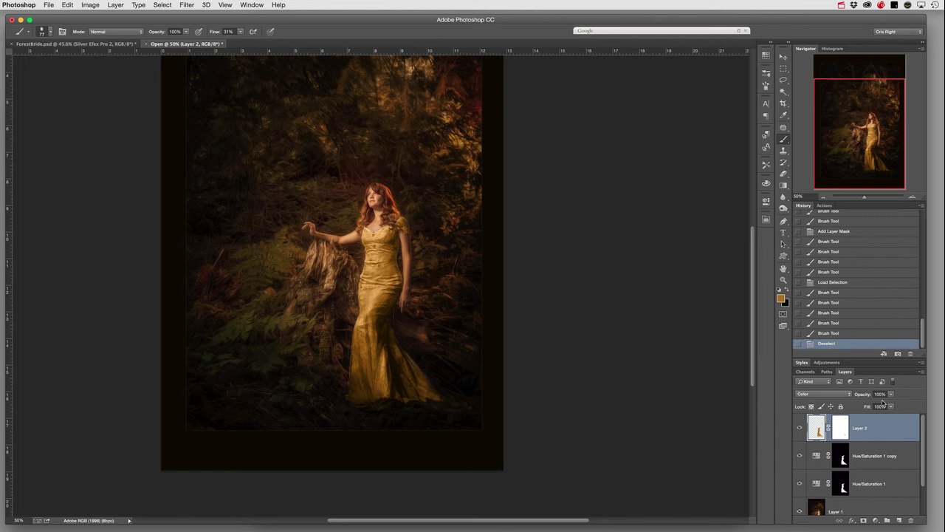
drag(863, 393, 895, 394)
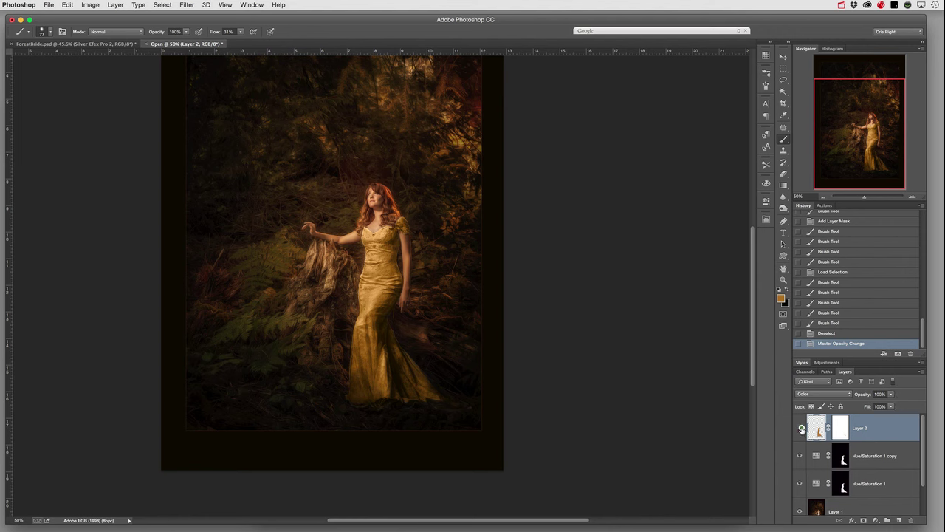
click(802, 429)
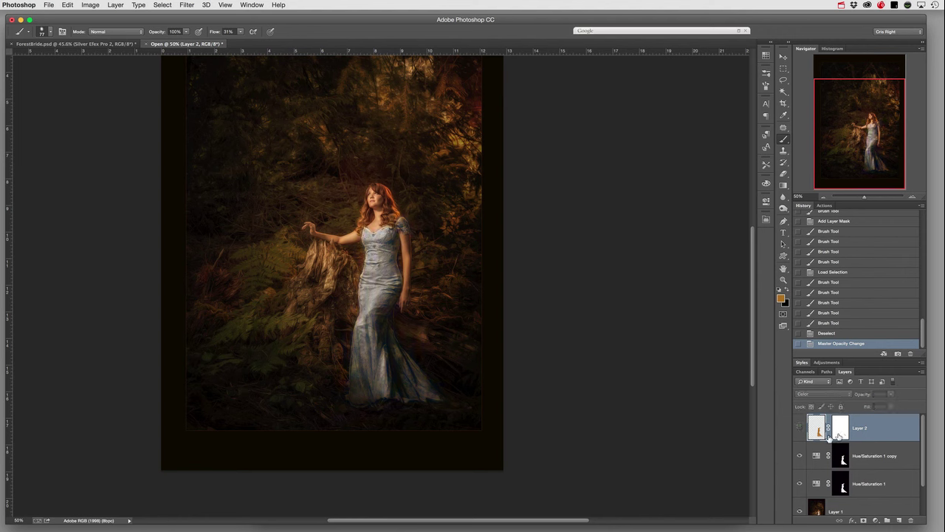
Step: Add a new Layer 3 in Color blend mode with a saturated red foreground
click(899, 521)
click(847, 394)
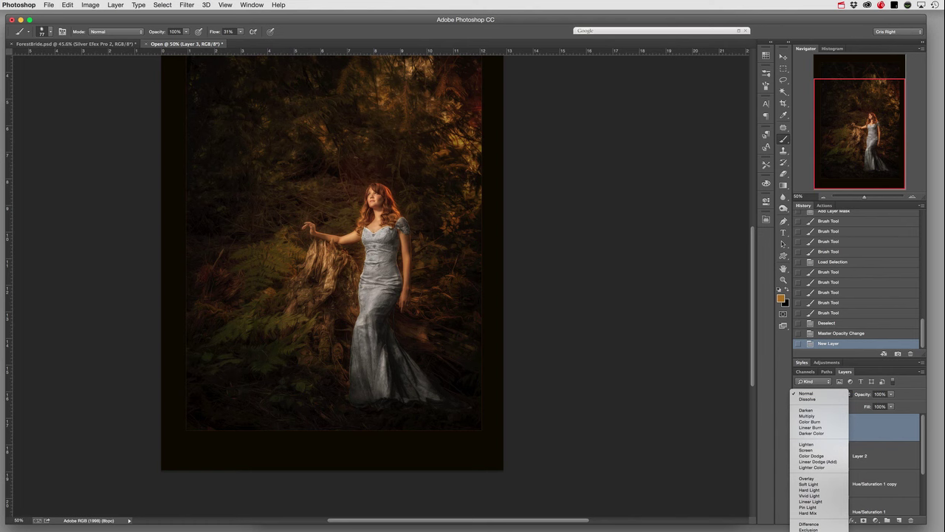
click(813, 526)
click(782, 298)
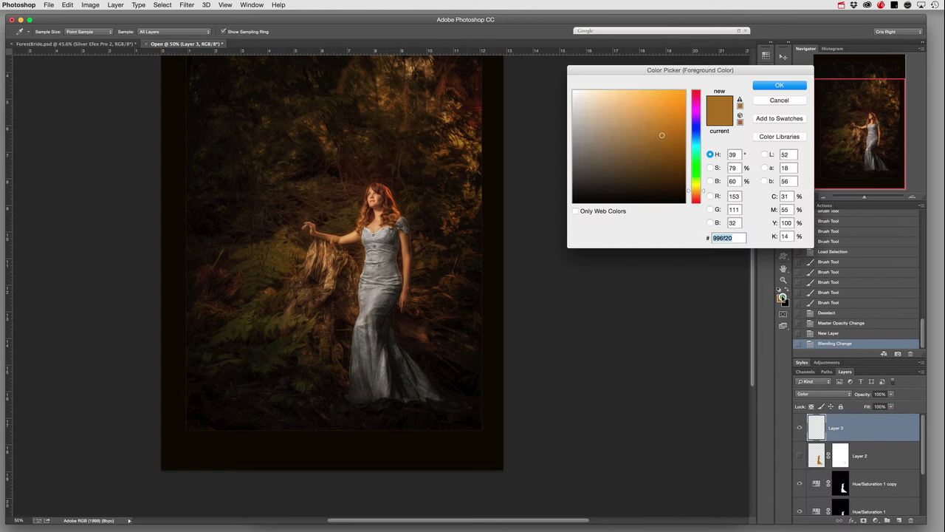
click(695, 200)
drag(679, 172, 680, 133)
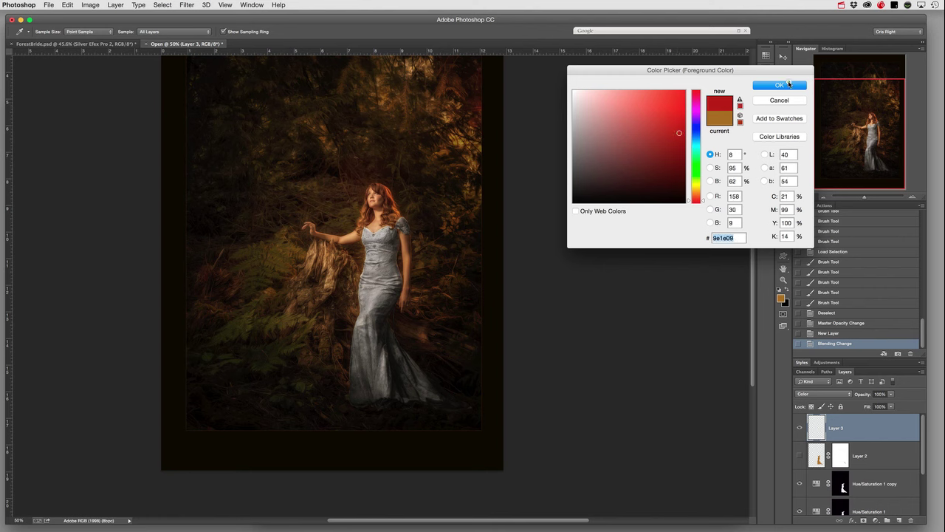
click(780, 85)
Step: Load the dress outline, test a red stroke on the skirt, then undo it
click(799, 455)
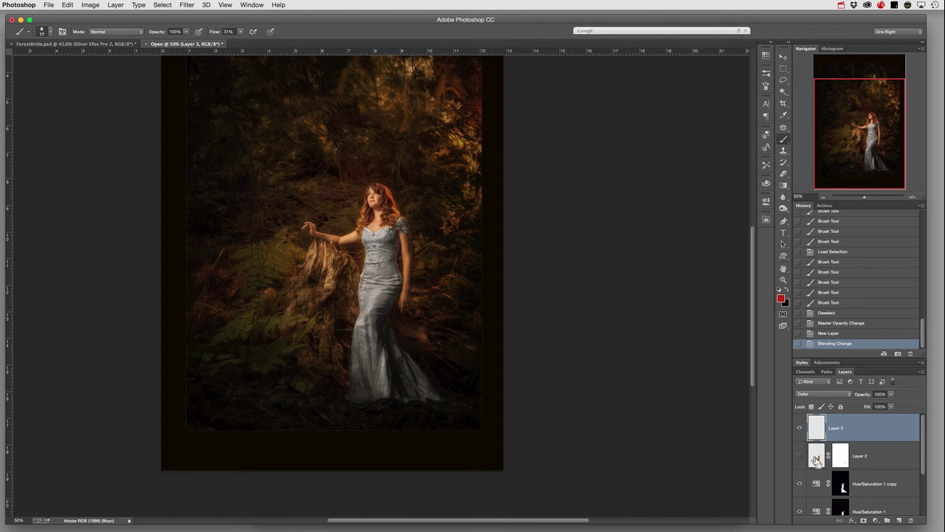
super+click(816, 456)
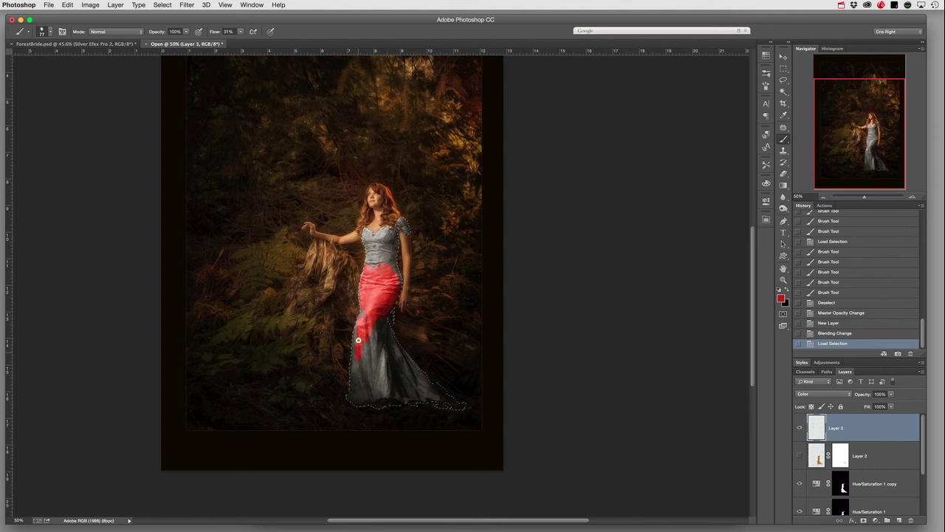
drag(362, 319, 366, 316)
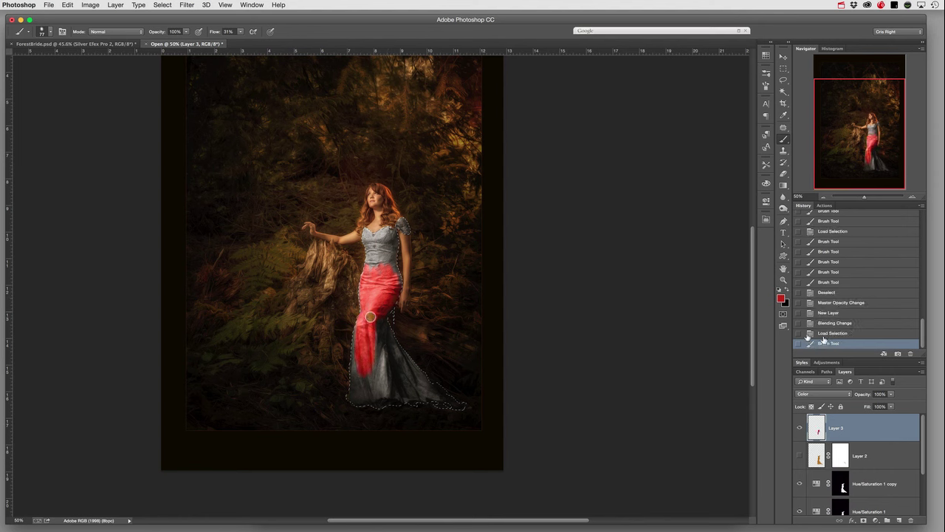
key(super+z)
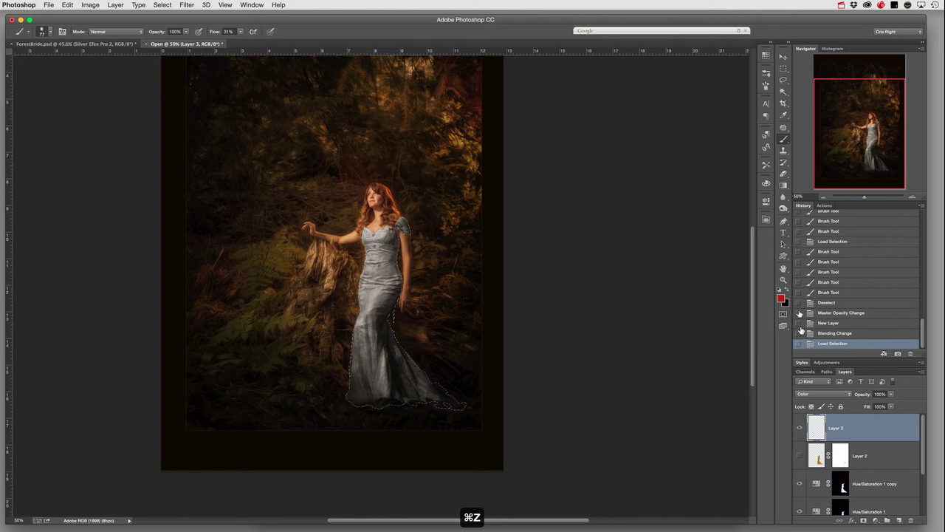
Step: Choose a dark teal foreground colour and paint a test stroke down the dress
click(781, 297)
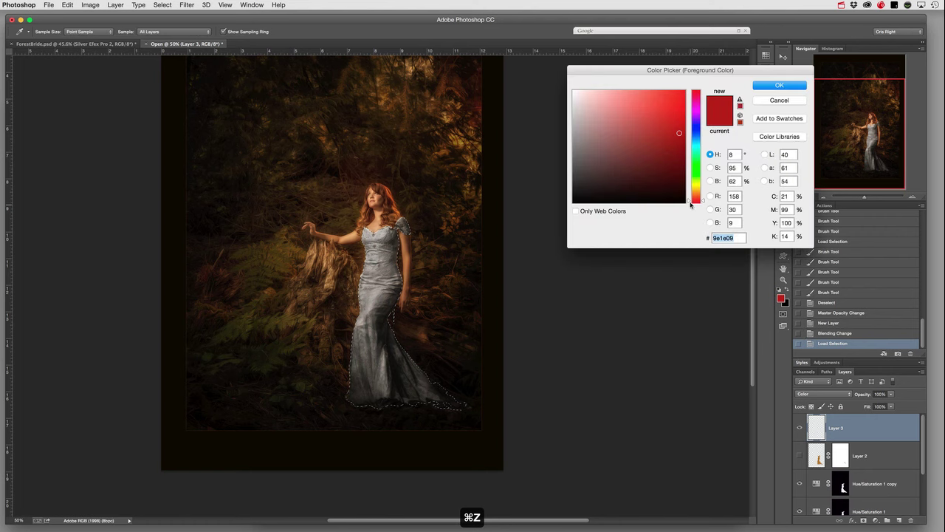
drag(690, 204, 694, 142)
click(680, 166)
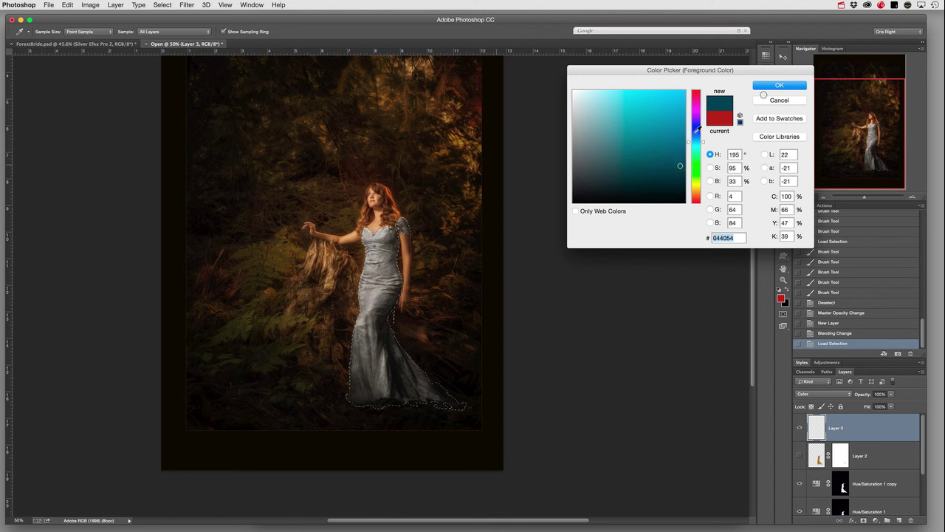
click(779, 85)
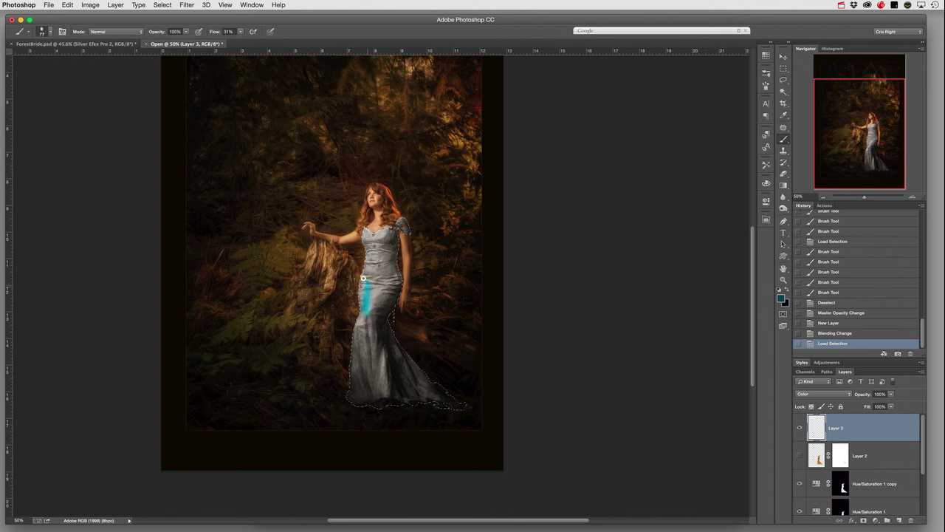
mouse_move(378, 304)
mouse_down()
mouse_move(386, 332)
mouse_move(362, 325)
mouse_move(363, 304)
mouse_move(381, 356)
mouse_move(364, 324)
mouse_move(362, 359)
mouse_up()
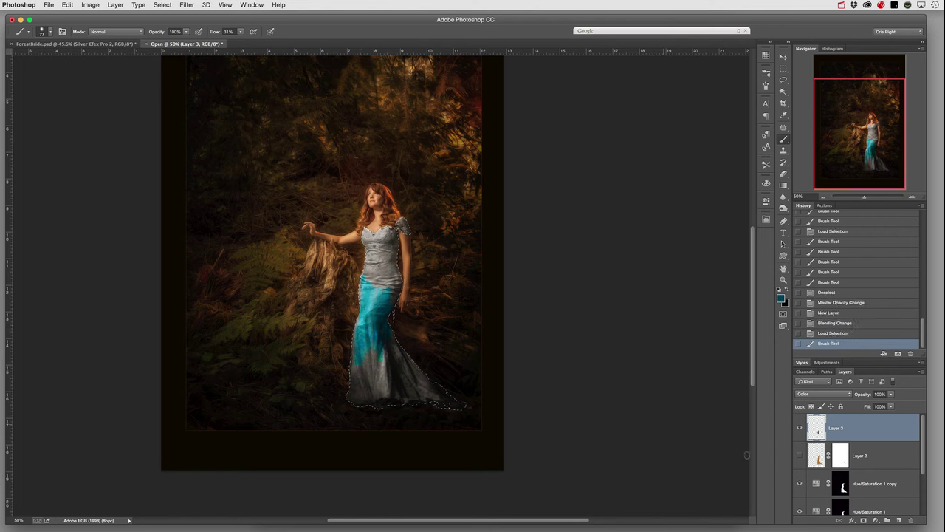
Step: Revert to the Load Selection history state, clear the selection, and show Layer 2's gold dress
key(super+d)
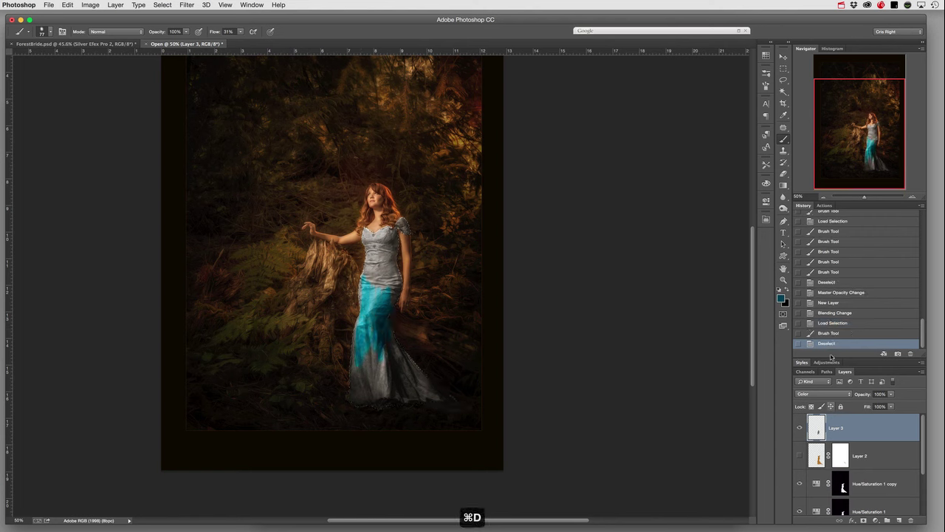
click(832, 324)
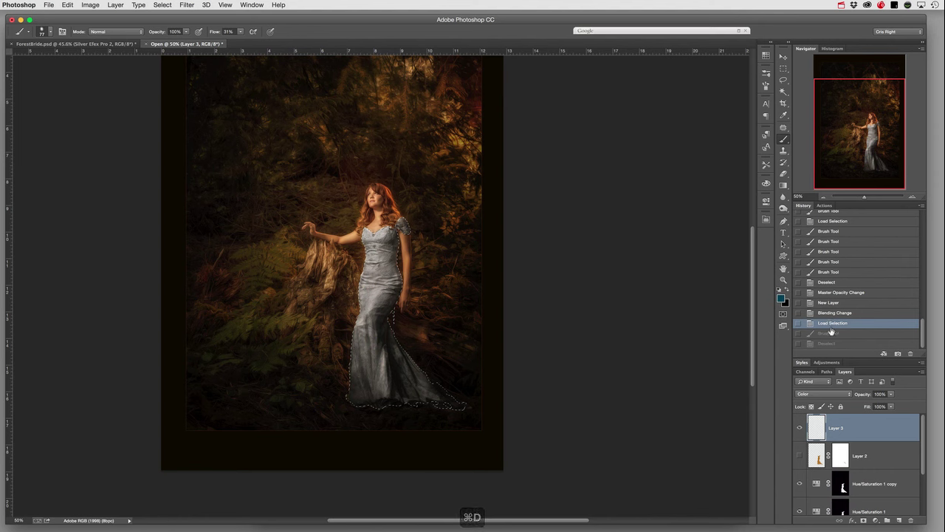
key(super+d)
click(799, 458)
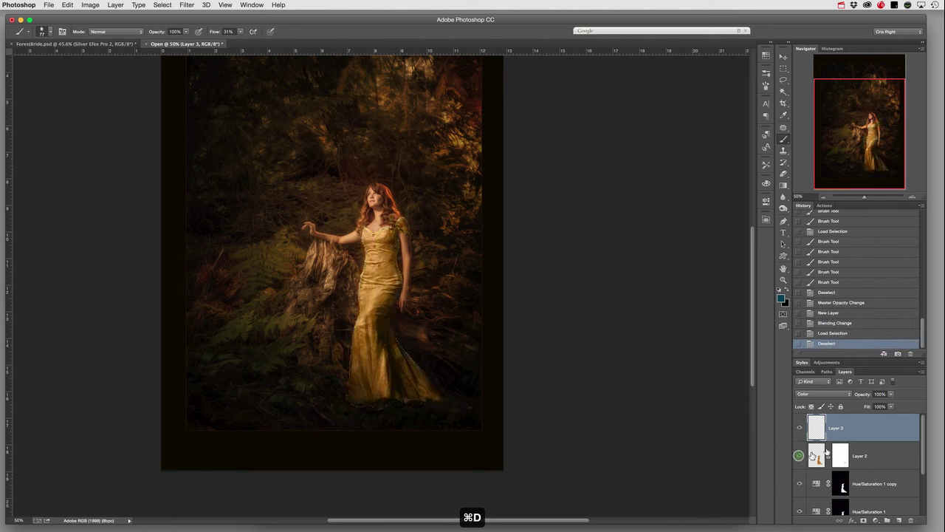
Step: Duplicate Layer 2 and try the copy in Hard Light at 22%, then Soft Light
click(878, 460)
key(super+j)
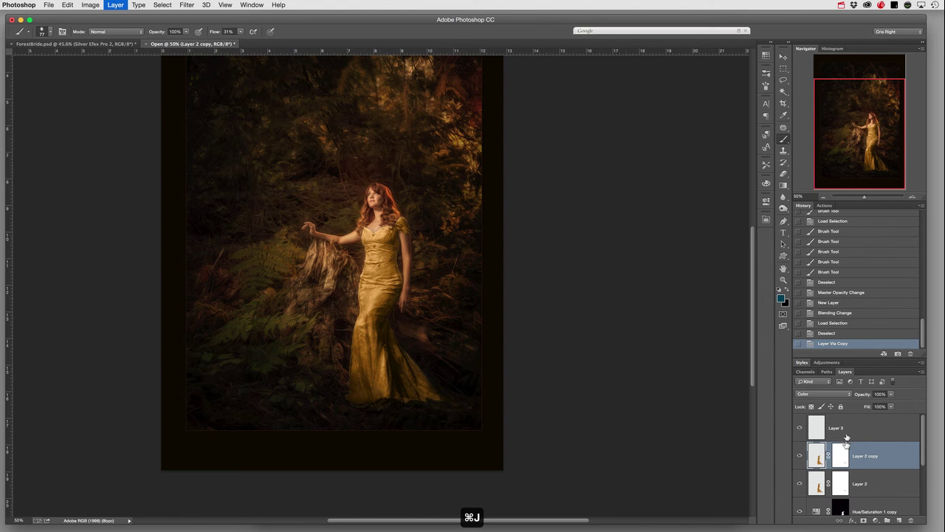
click(848, 394)
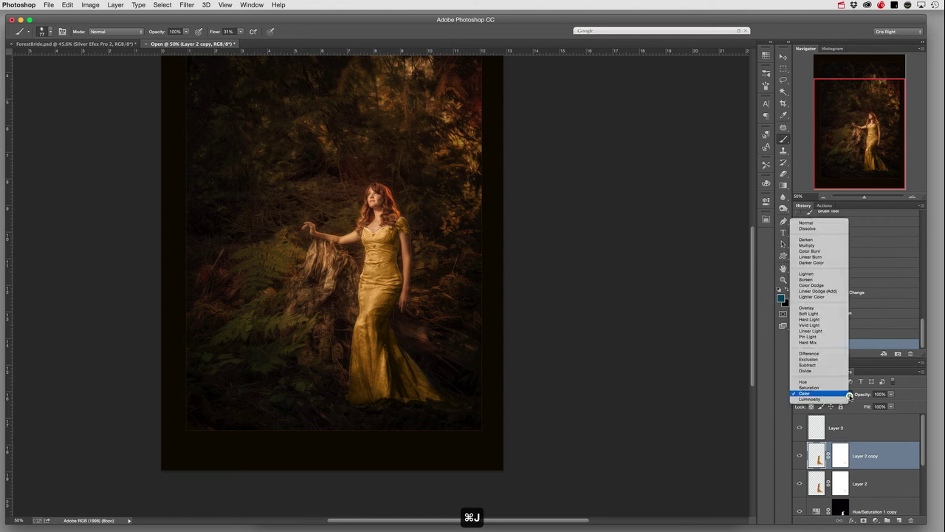
click(825, 320)
drag(866, 397, 858, 397)
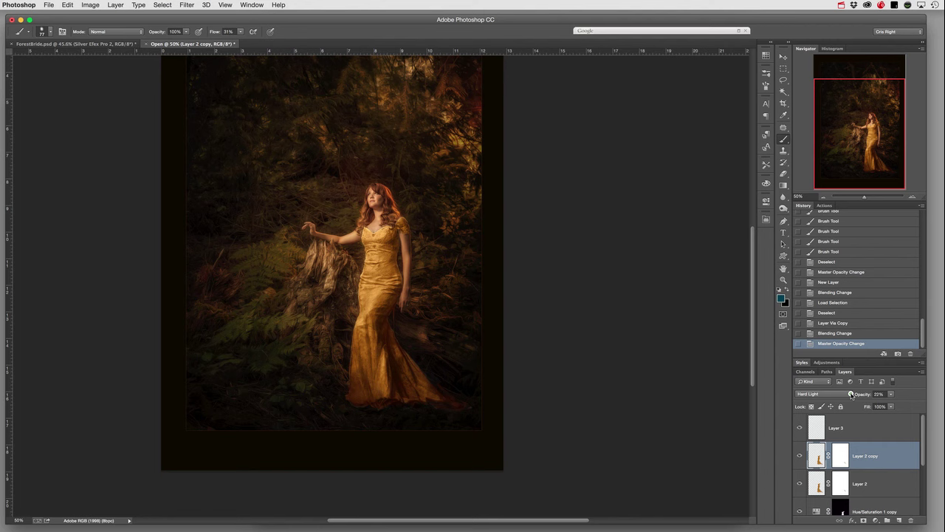
click(833, 394)
click(829, 386)
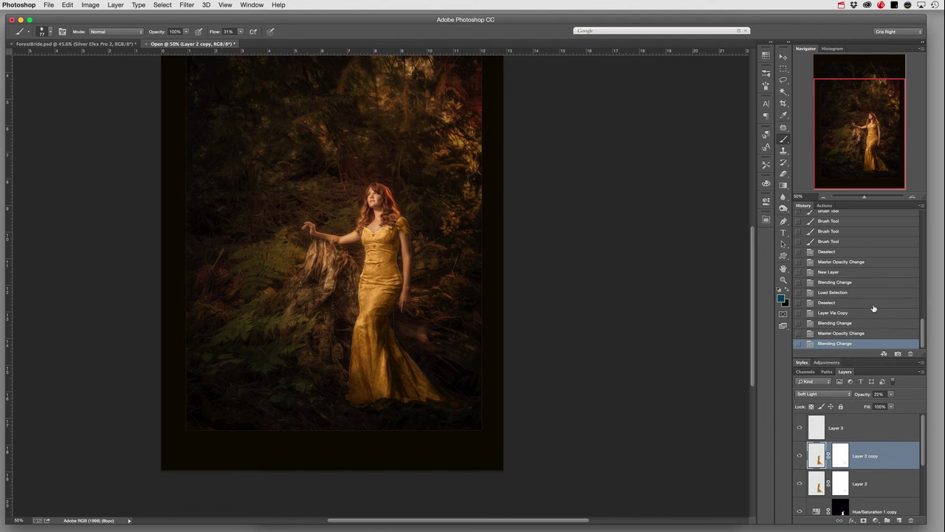
Step: Zoom to 100% on the lower dress and try the copy in Normal mode at 100% opacity
click(911, 199)
click(910, 200)
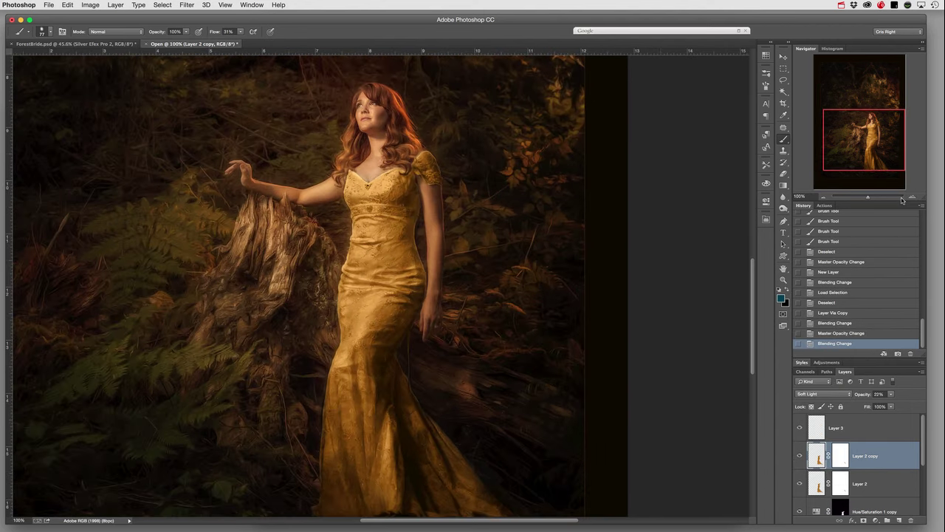
drag(873, 169, 871, 184)
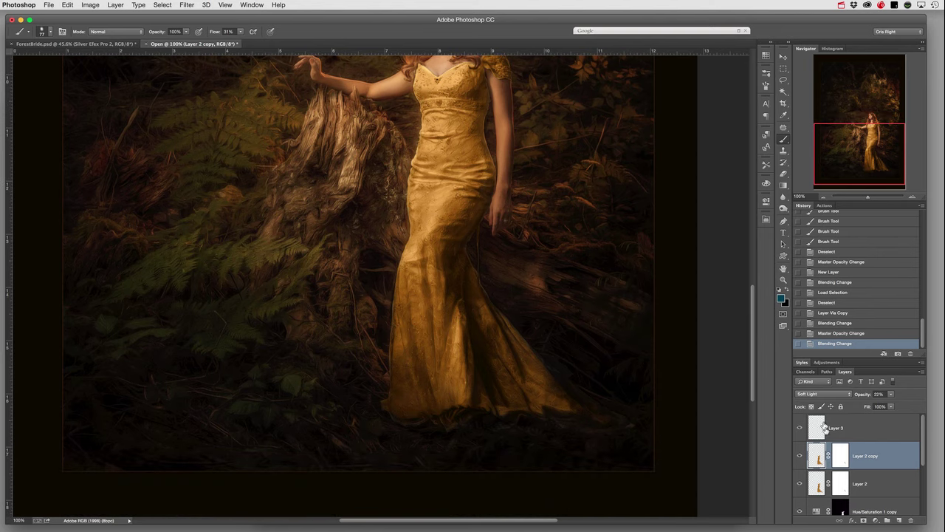
click(849, 397)
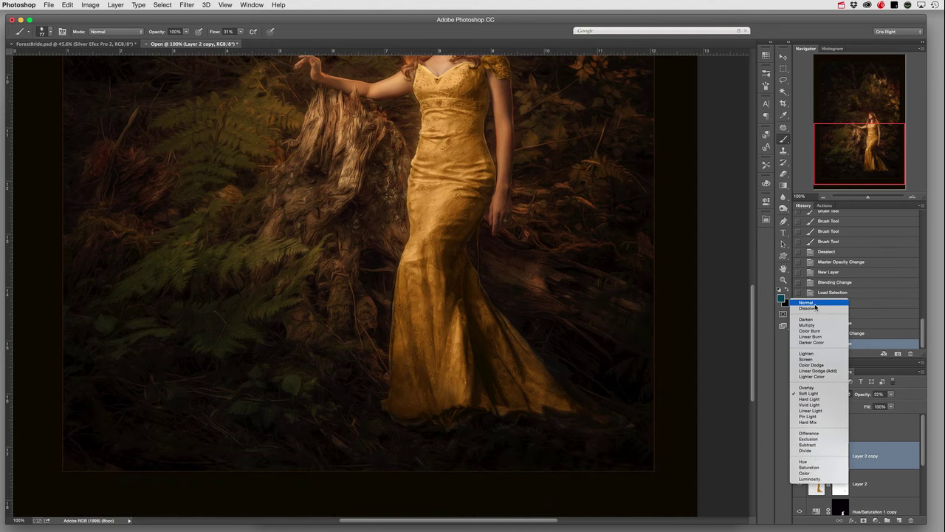
click(814, 305)
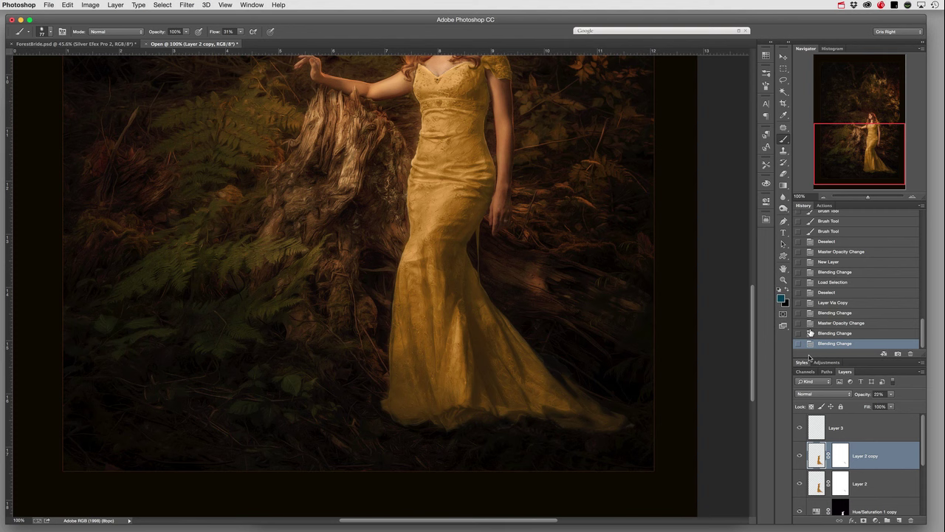
drag(862, 394, 907, 397)
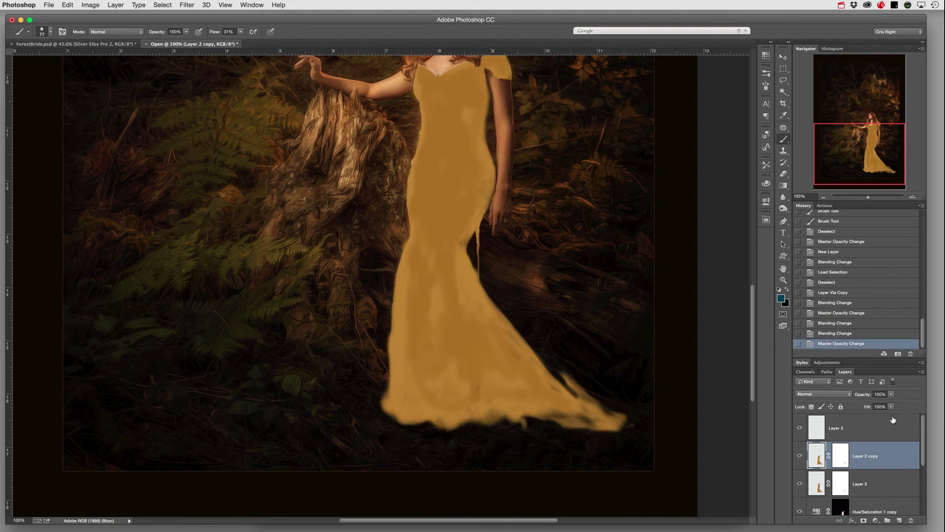
Step: Compare the copy hidden and shown, then set it to Soft Light at 34% opacity
click(800, 456)
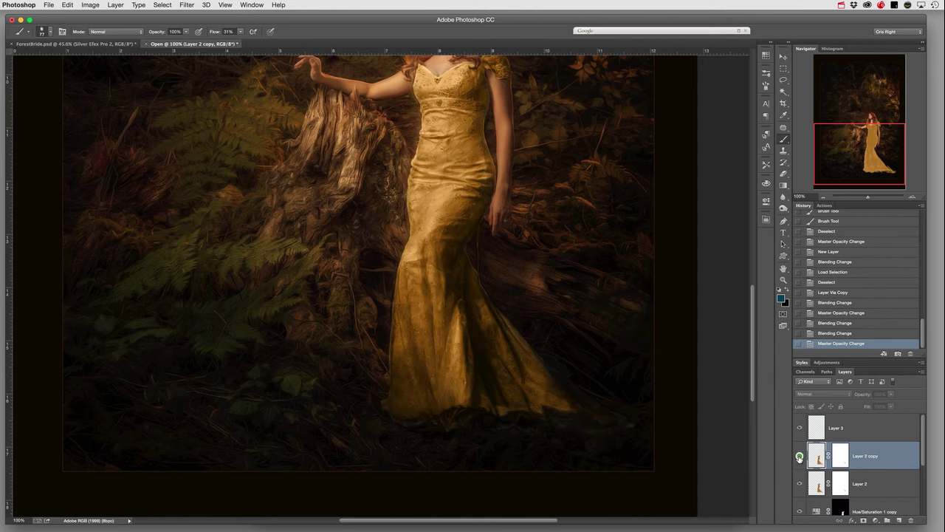
click(799, 458)
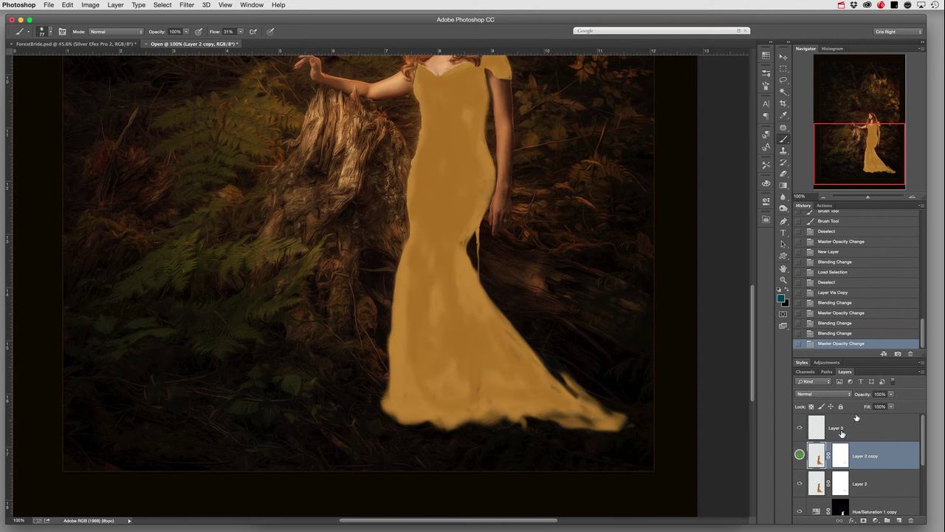
click(846, 395)
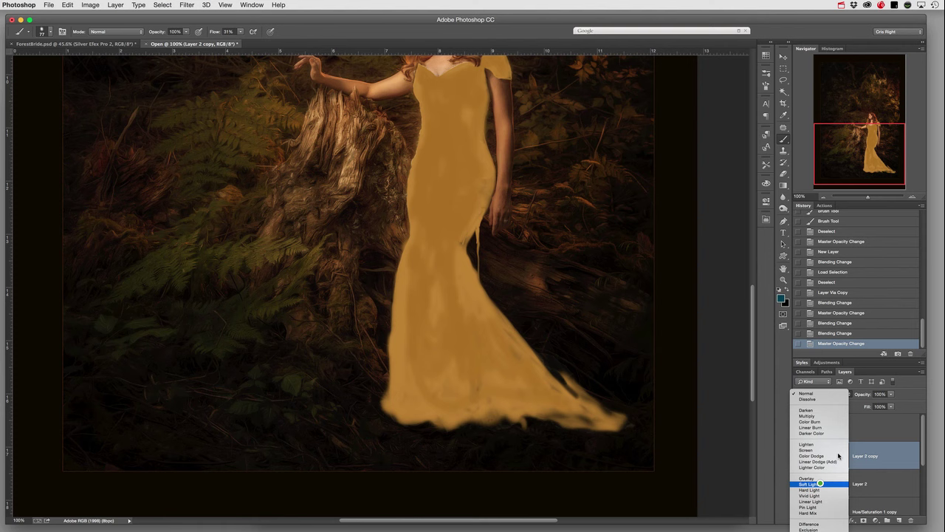
click(821, 484)
drag(866, 400, 859, 395)
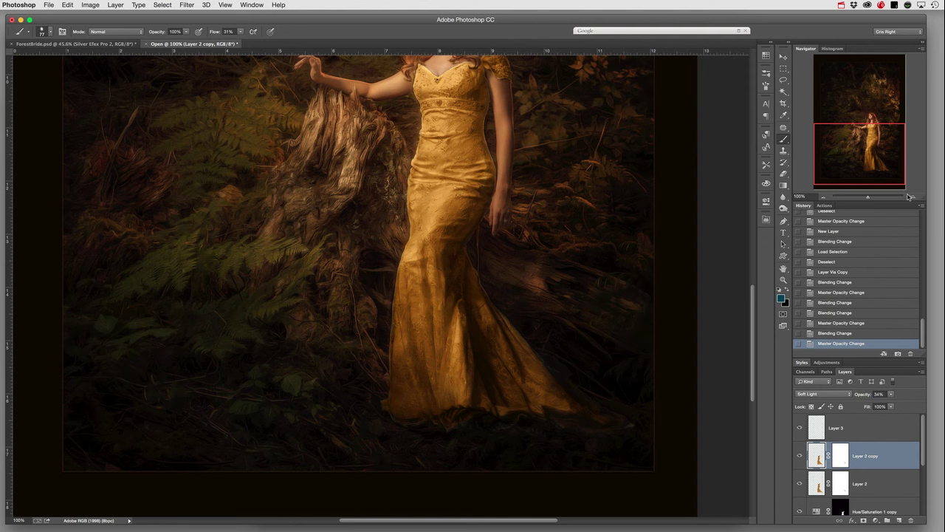
drag(876, 160, 875, 132)
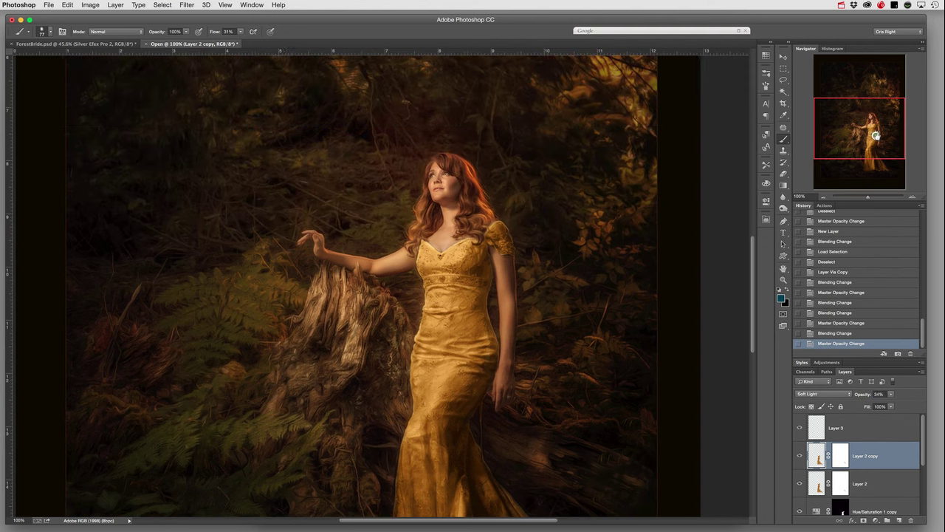
click(913, 196)
drag(864, 133, 879, 128)
key(super+equal)
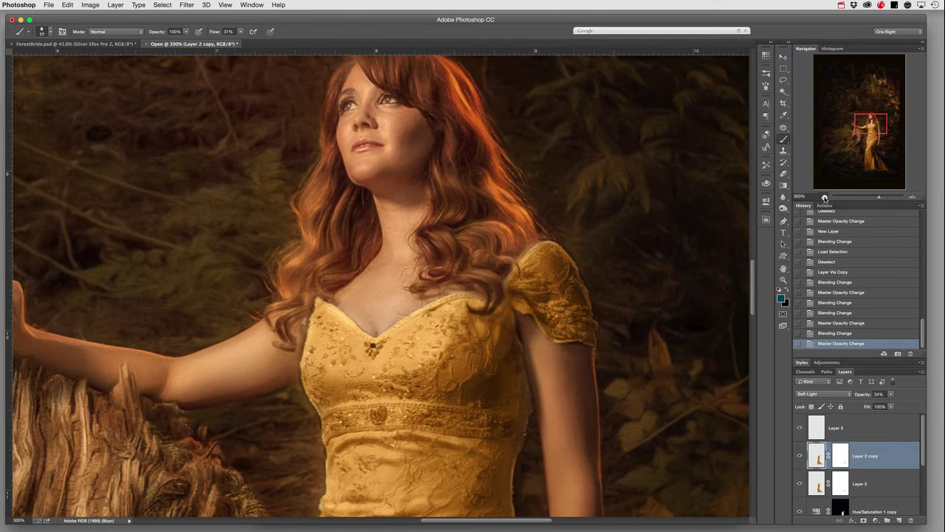
click(824, 198)
click(824, 198)
click(824, 198)
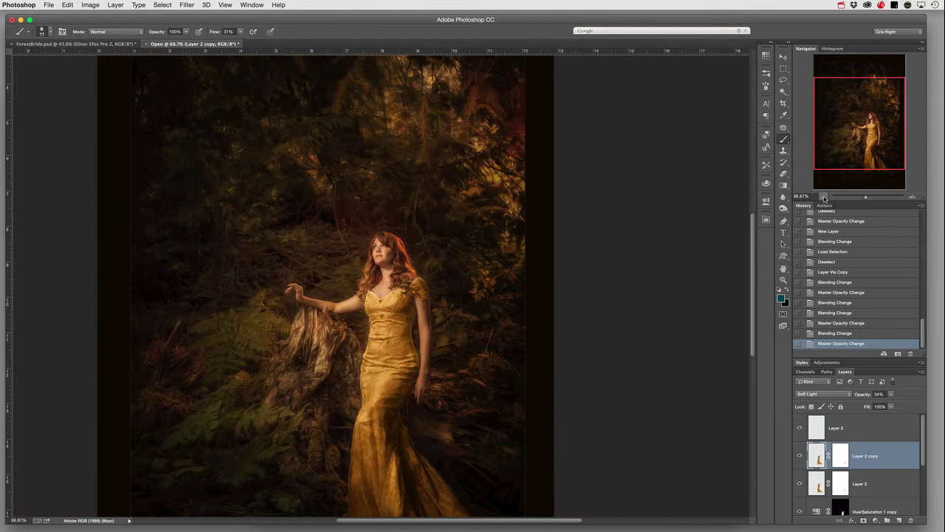
click(824, 198)
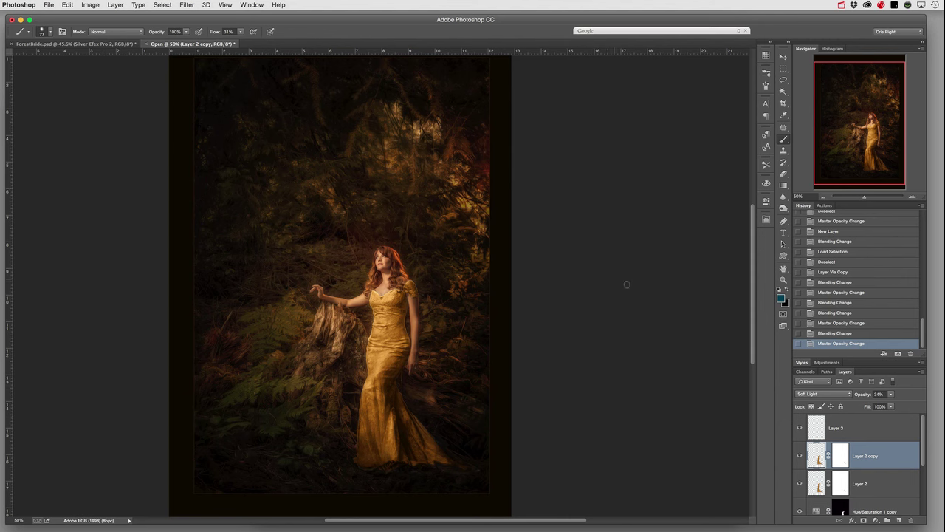
click(824, 198)
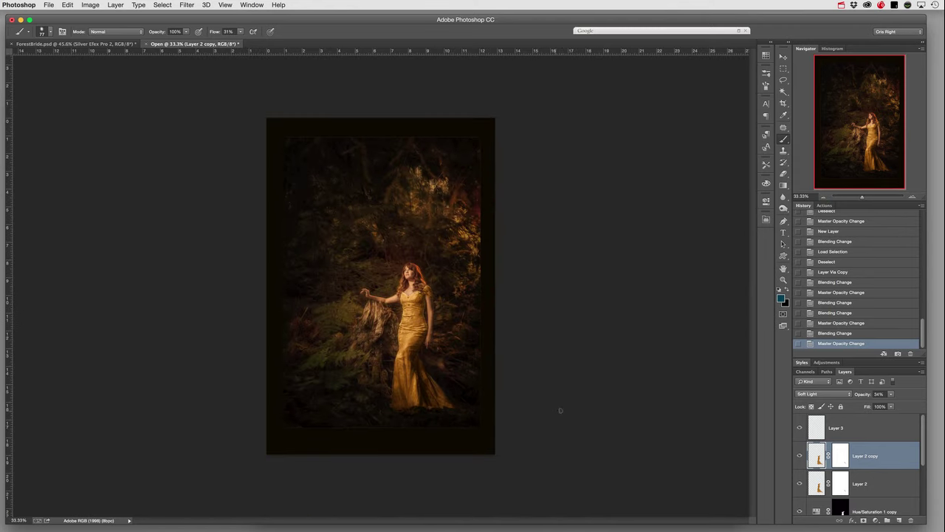